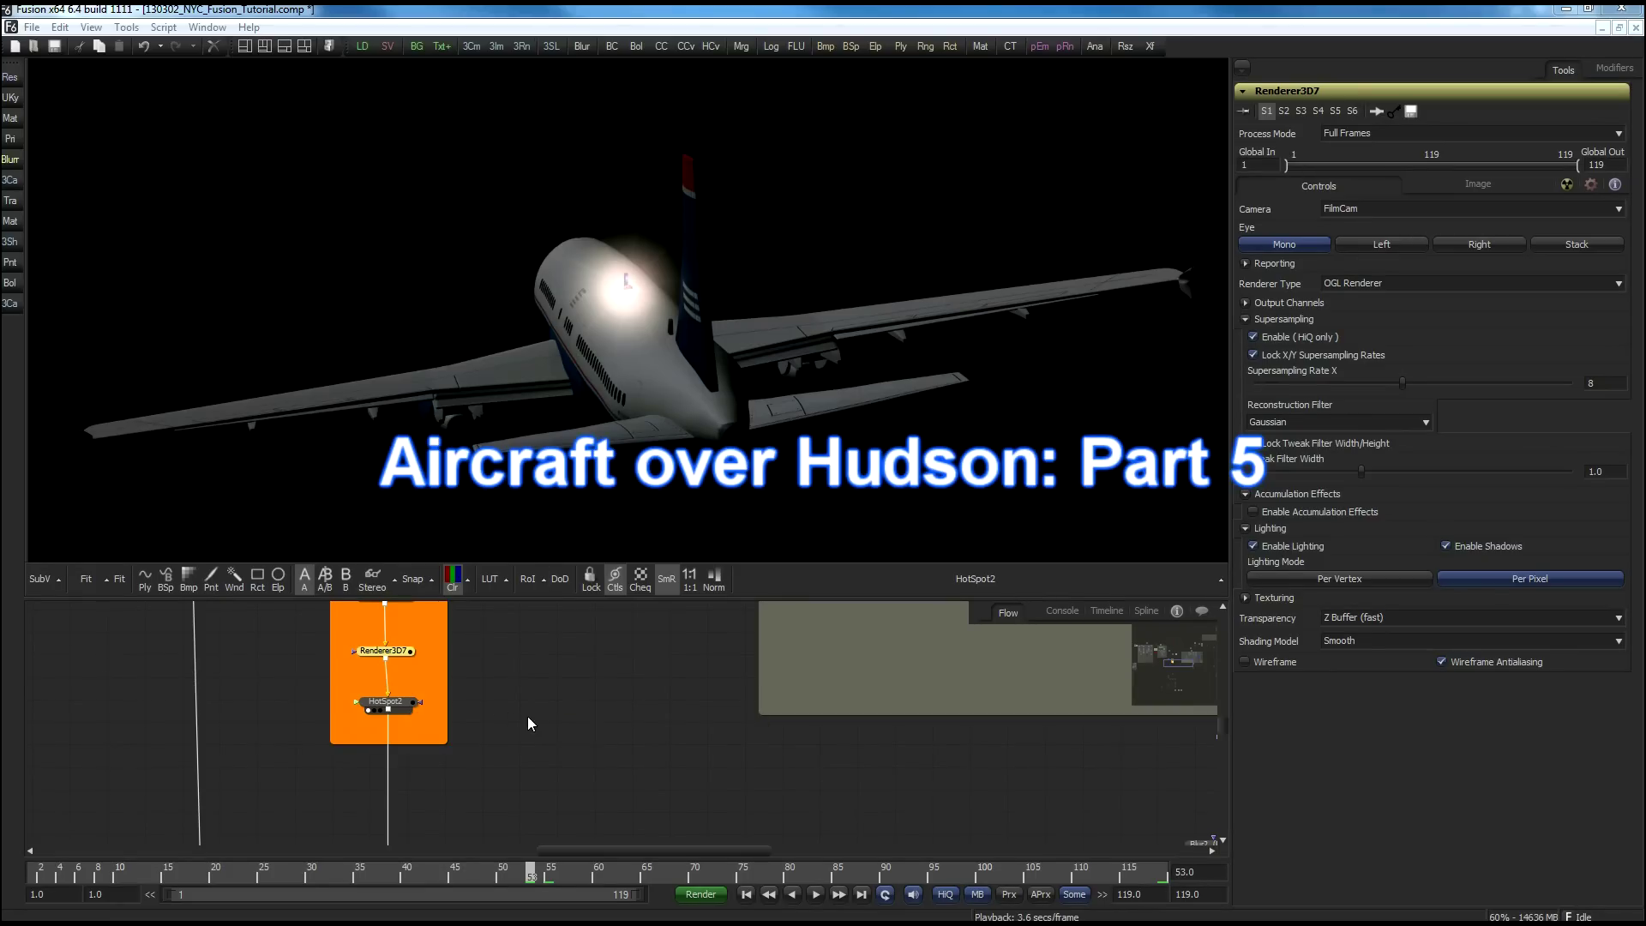
# Step: Examine the overall node layout of the composition in an enlarged flow view
pyautogui.moveTo(527, 717); pyautogui.dragTo(658, 773)
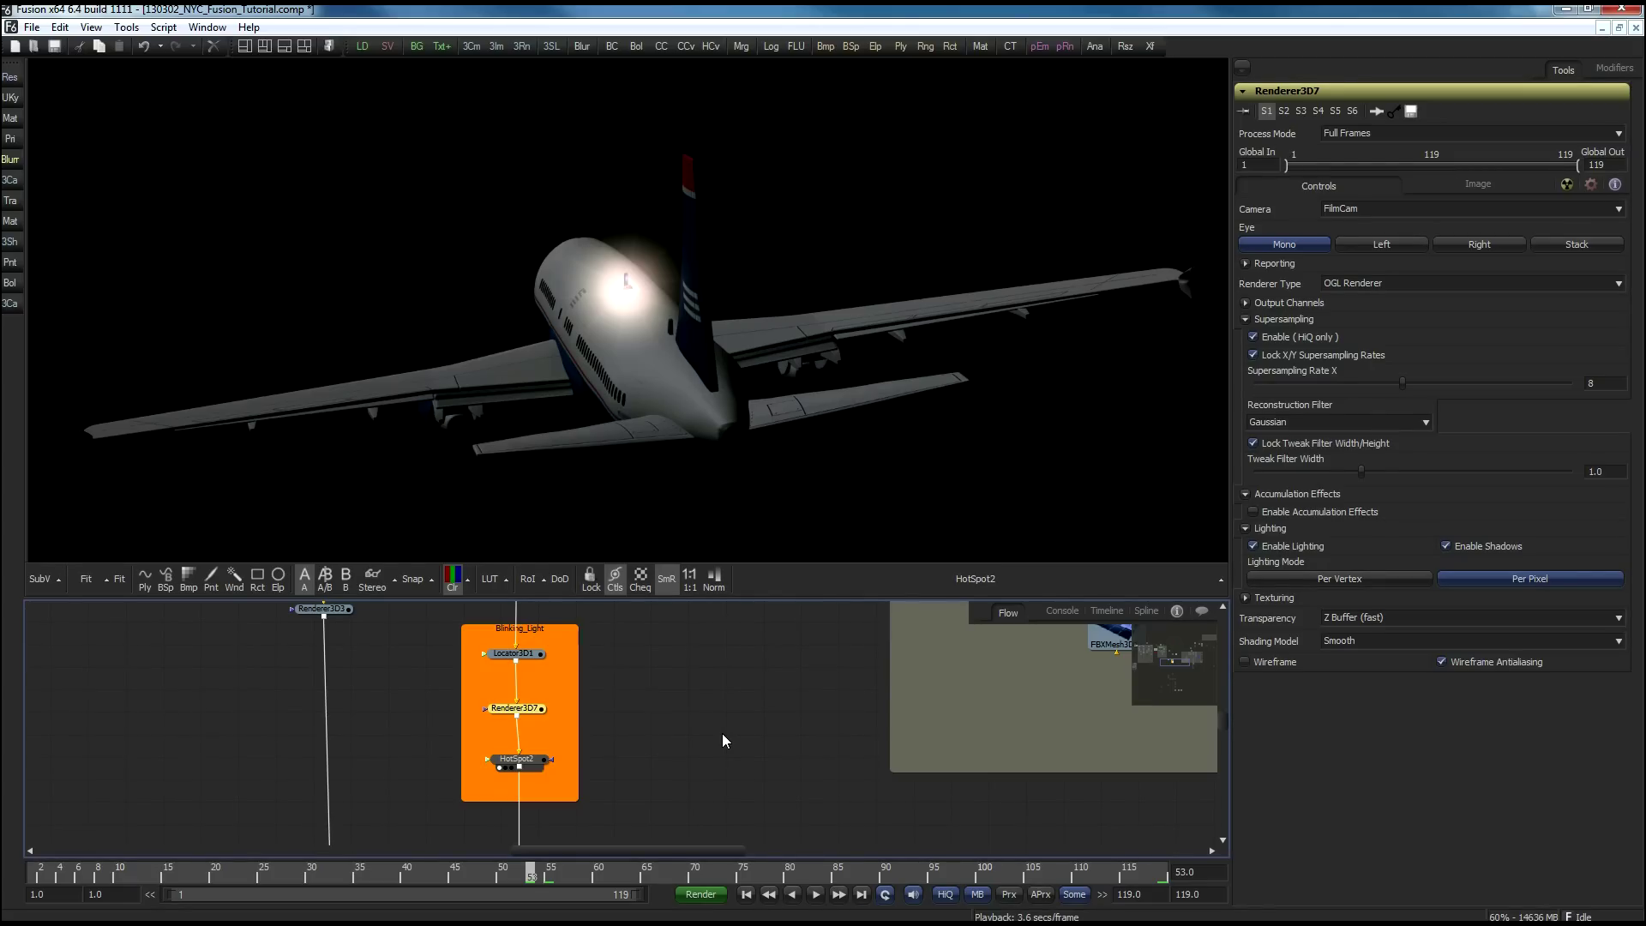
pyautogui.press('F4')
pyautogui.moveTo(891, 543); pyautogui.dragTo(555, 546)
pyautogui.moveTo(647, 591); pyautogui.dragTo(475, 563)
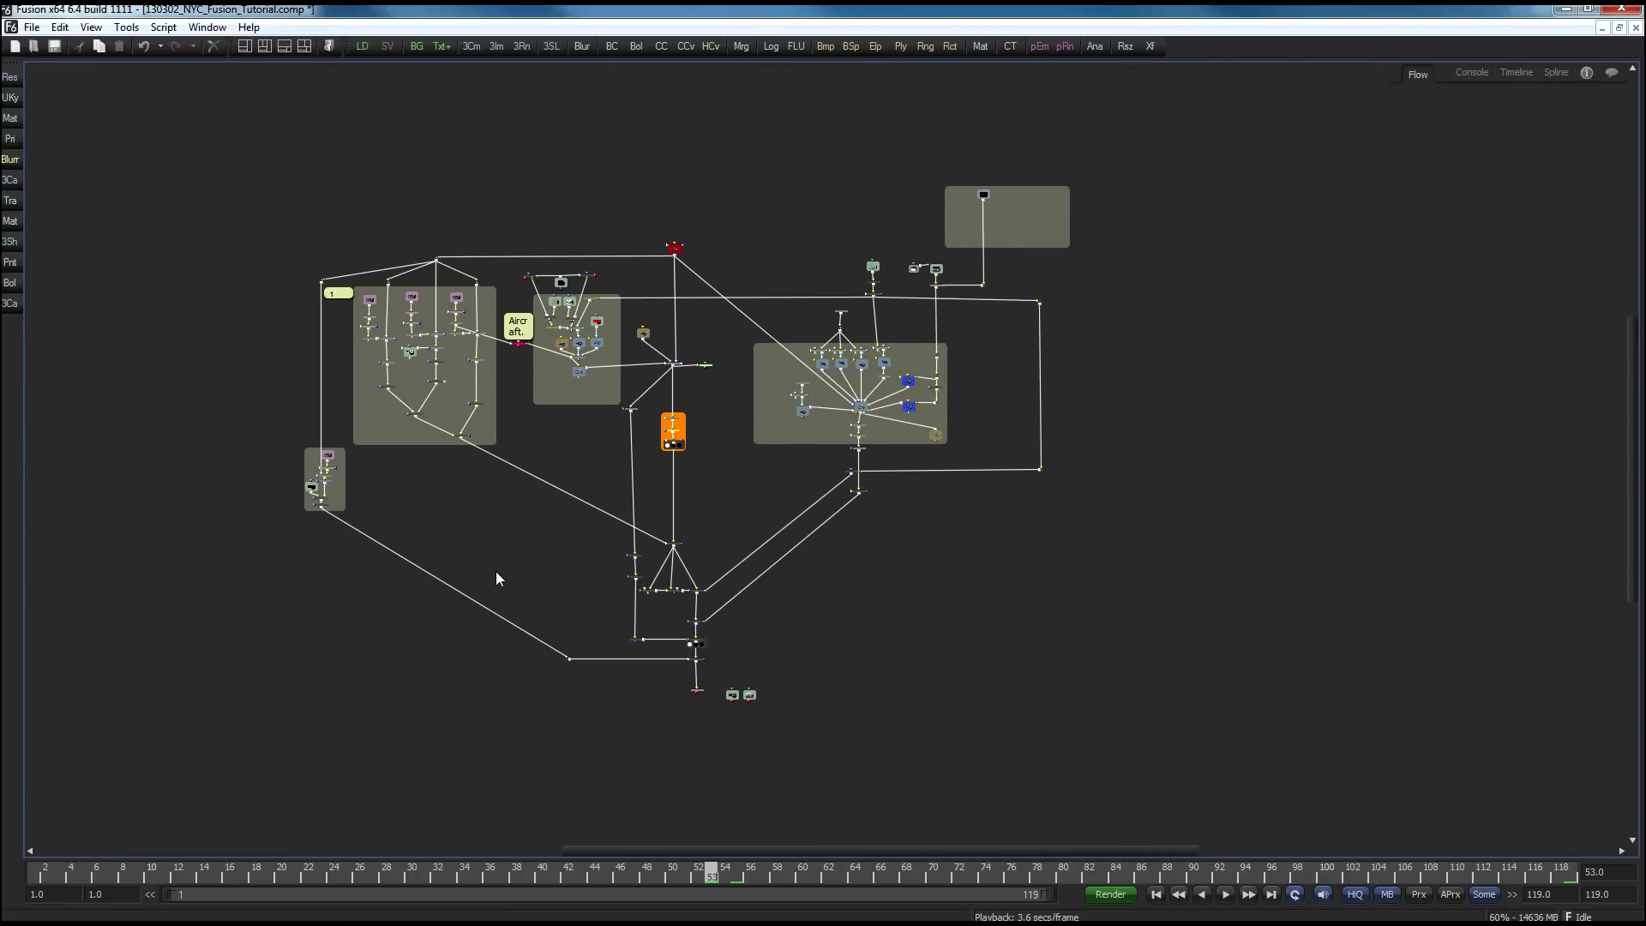
pyautogui.scroll(3, 496, 576)
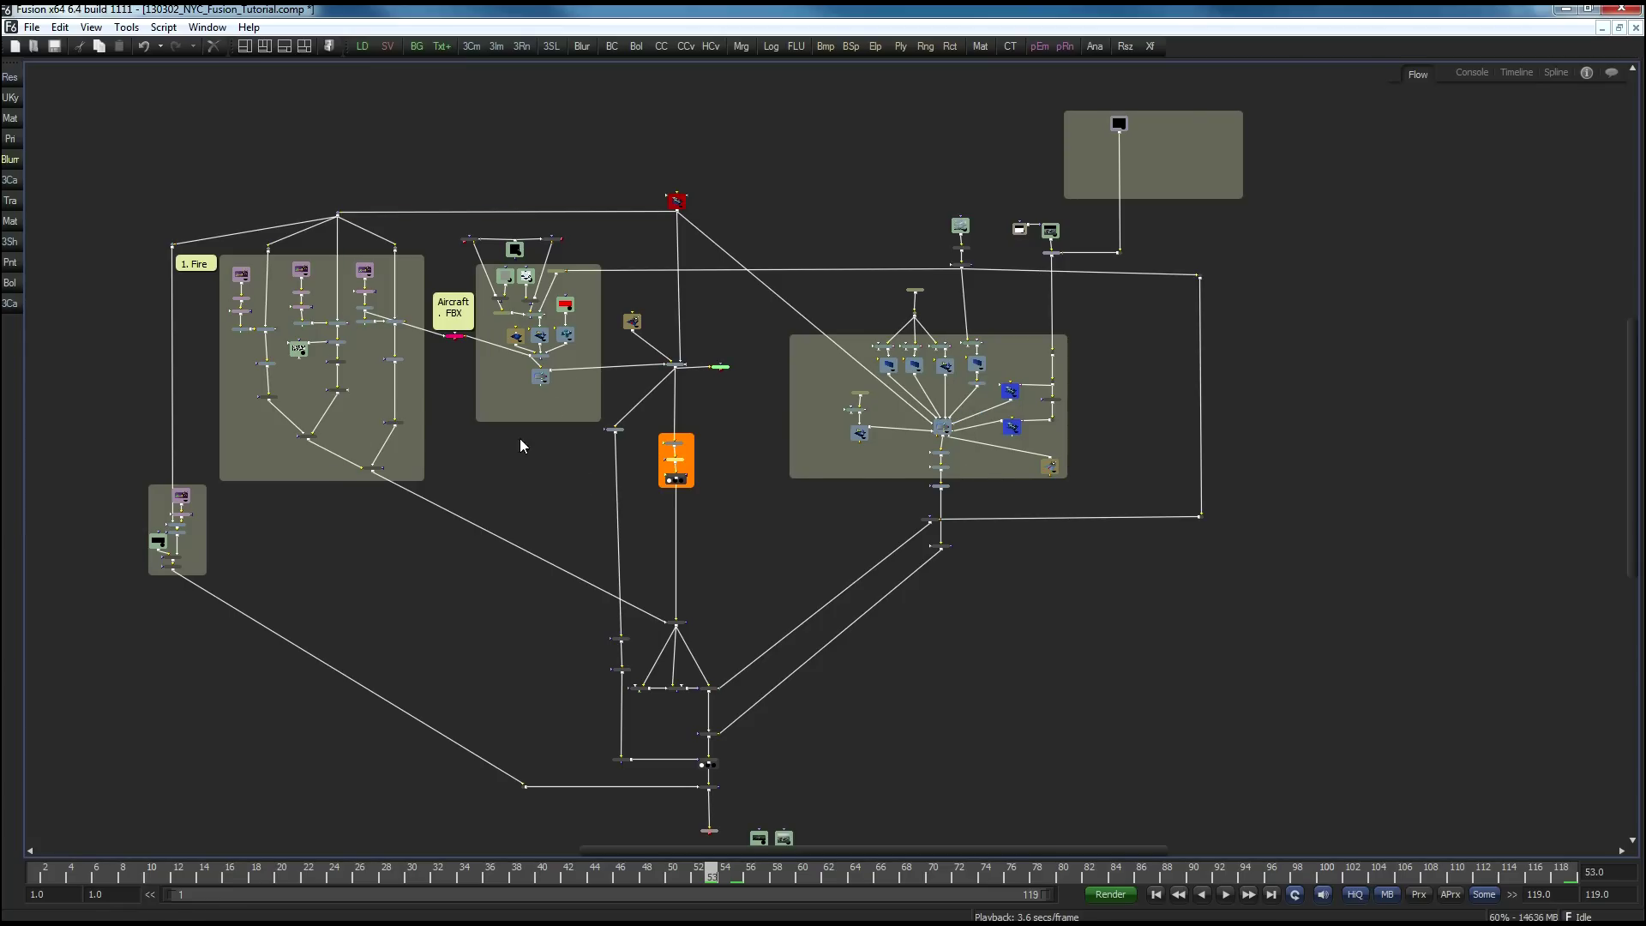
pyautogui.moveTo(491, 527); pyautogui.dragTo(388, 477)
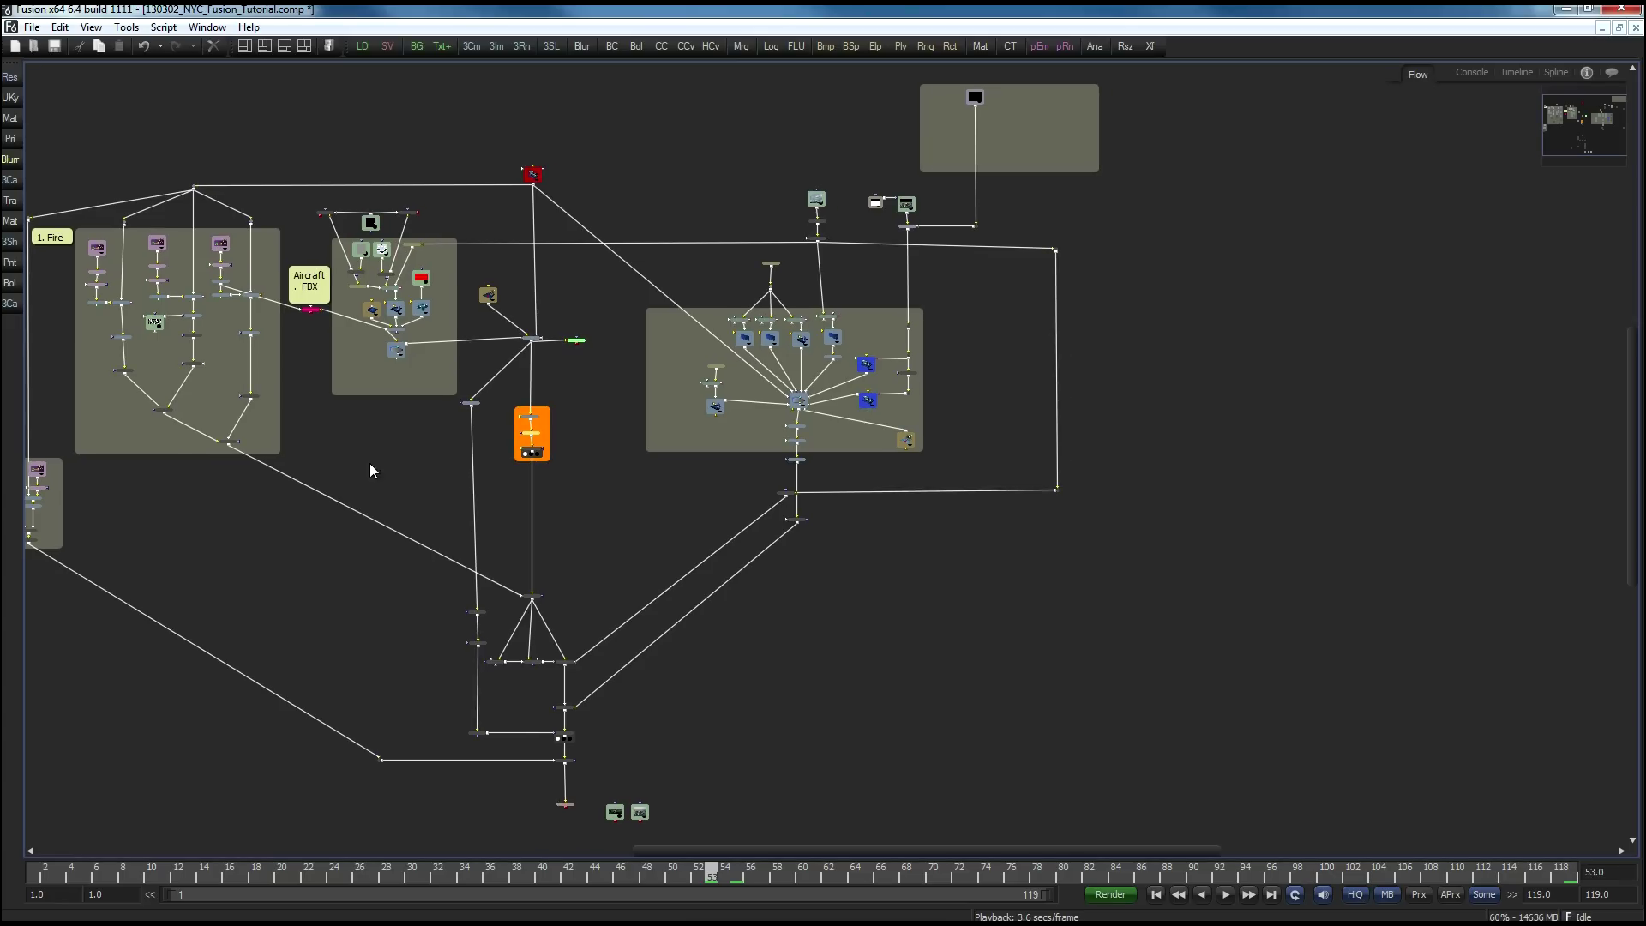
pyautogui.moveTo(598, 478); pyautogui.dragTo(627, 508)
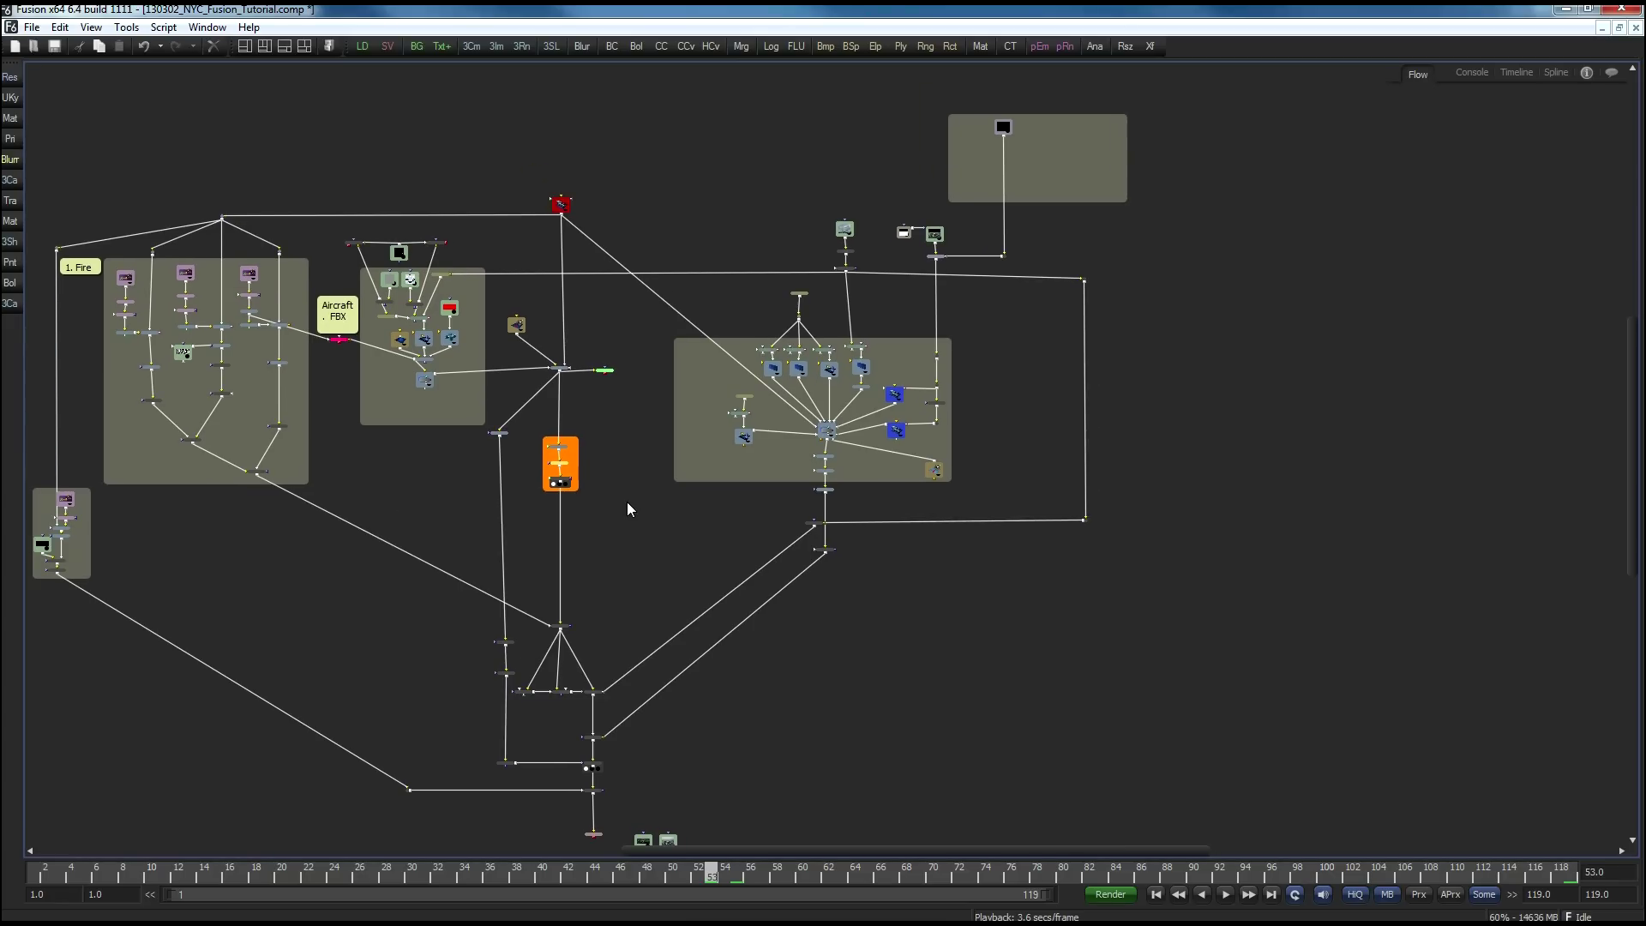
pyautogui.press('F4')
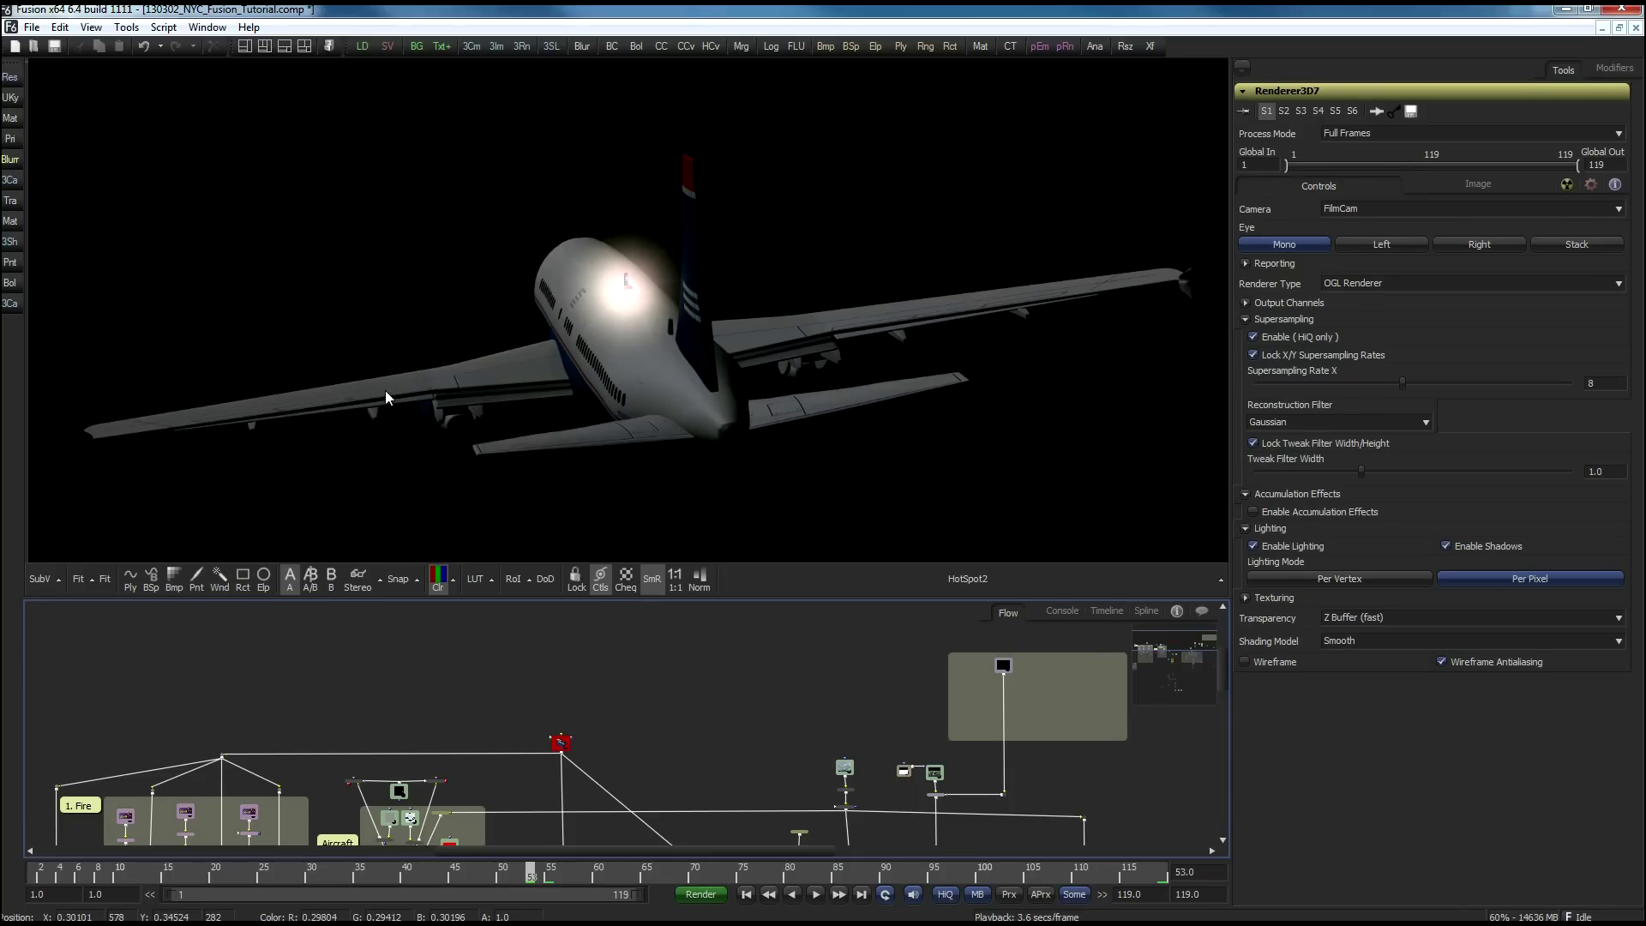
# Step: Inspect the wing and tail surface detail of the aircraft render up close, along with the aircraft's texture nodes in the flow
pyautogui.scroll(2, 386, 390)
pyautogui.scroll(3, 523, 396)
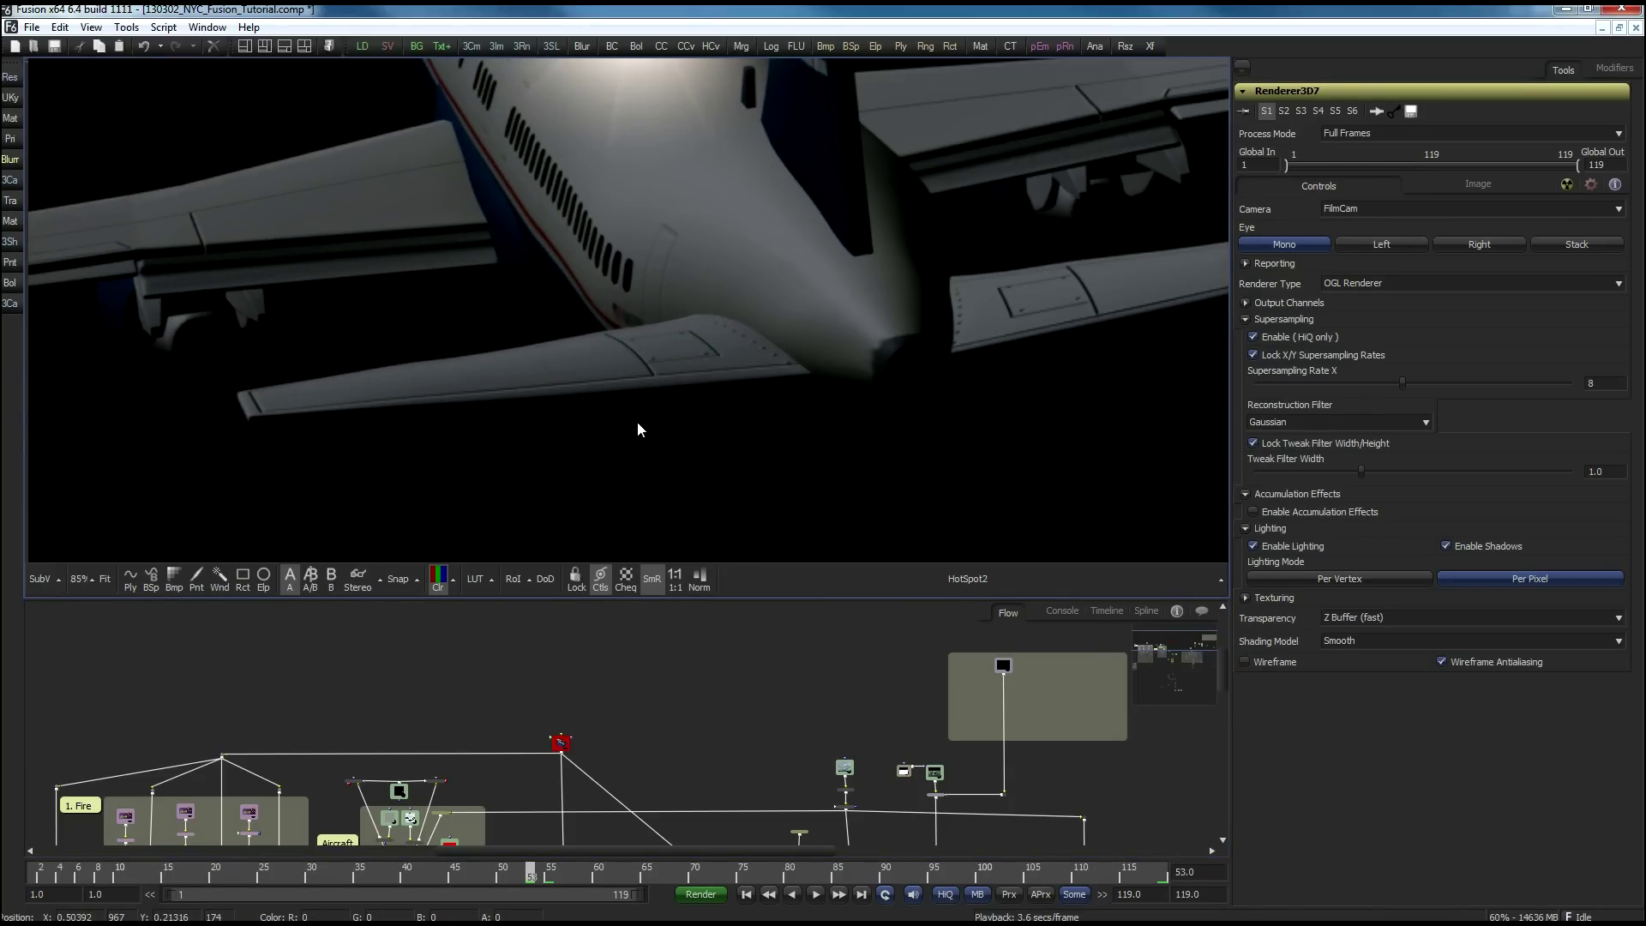
pyautogui.scroll(2, 656, 383)
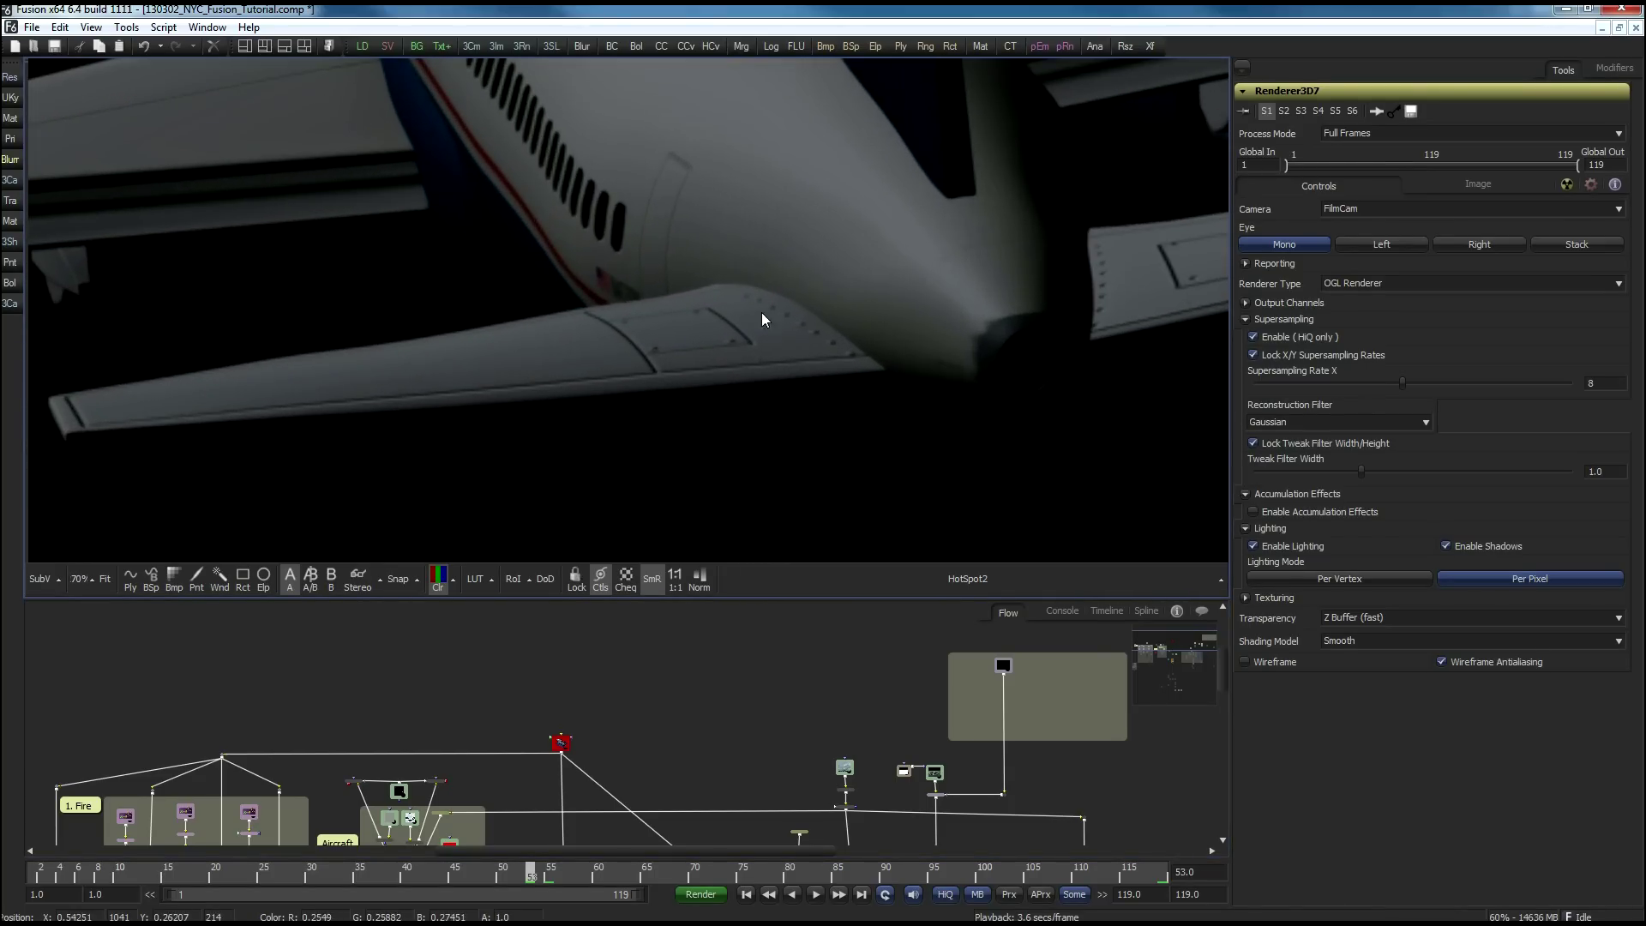
pyautogui.moveTo(704, 706); pyautogui.dragTo(762, 610)
pyautogui.moveTo(572, 748); pyautogui.dragTo(614, 797)
pyautogui.scroll(6, 500, 723)
pyautogui.moveTo(538, 664); pyautogui.dragTo(525, 808)
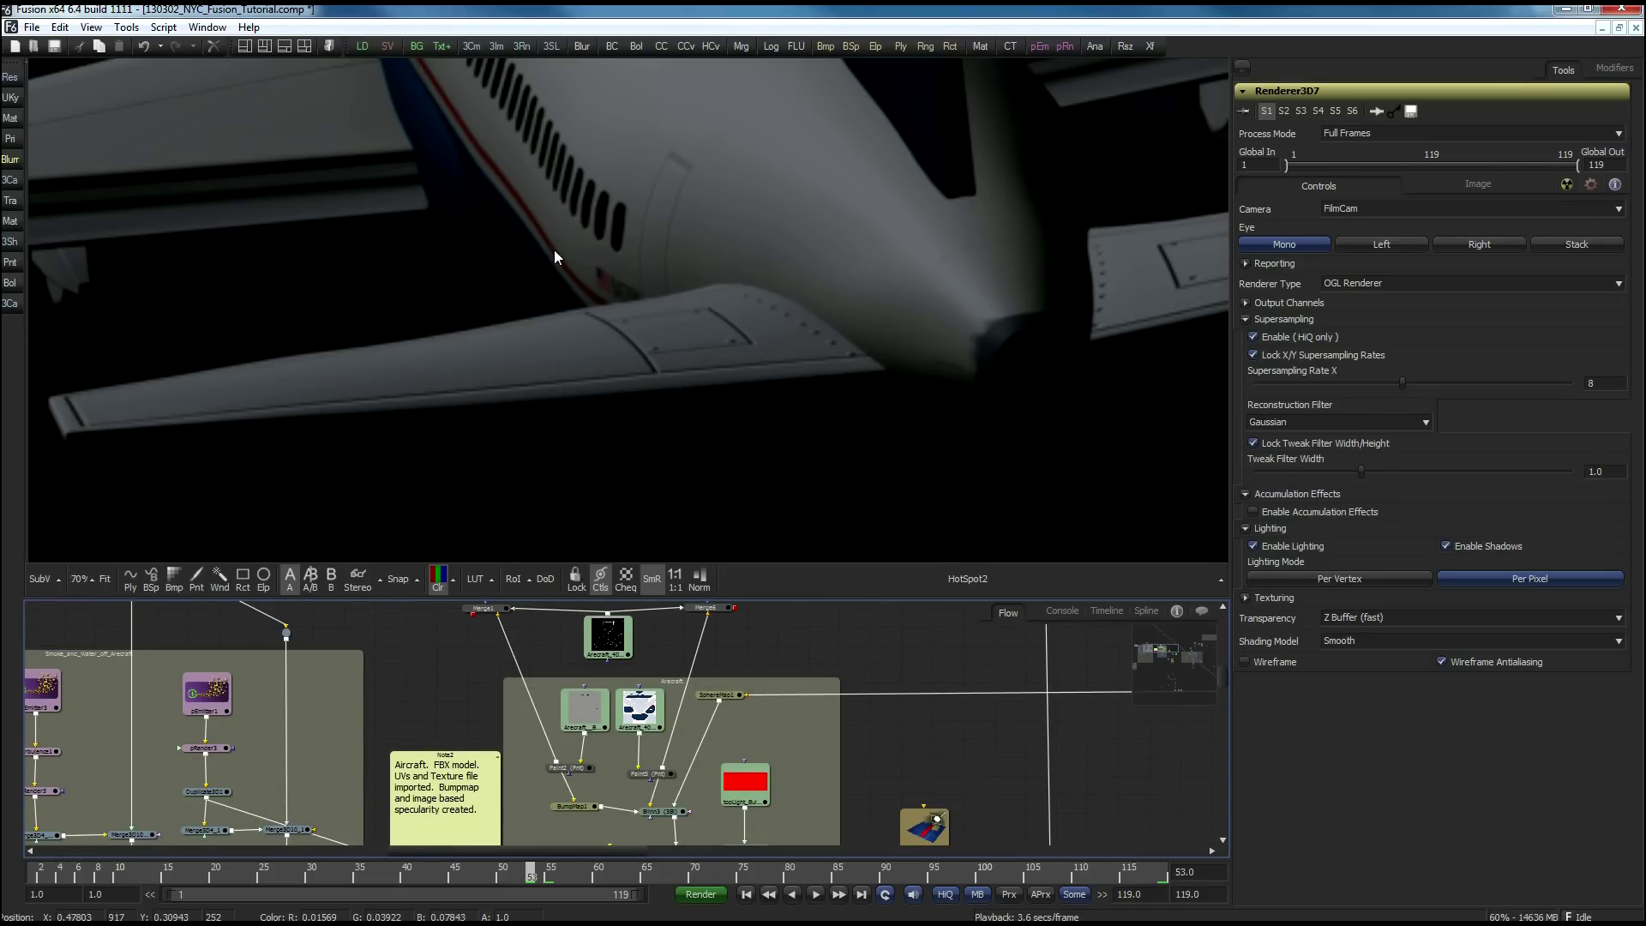
pyautogui.moveTo(586, 266); pyautogui.dragTo(485, 380)
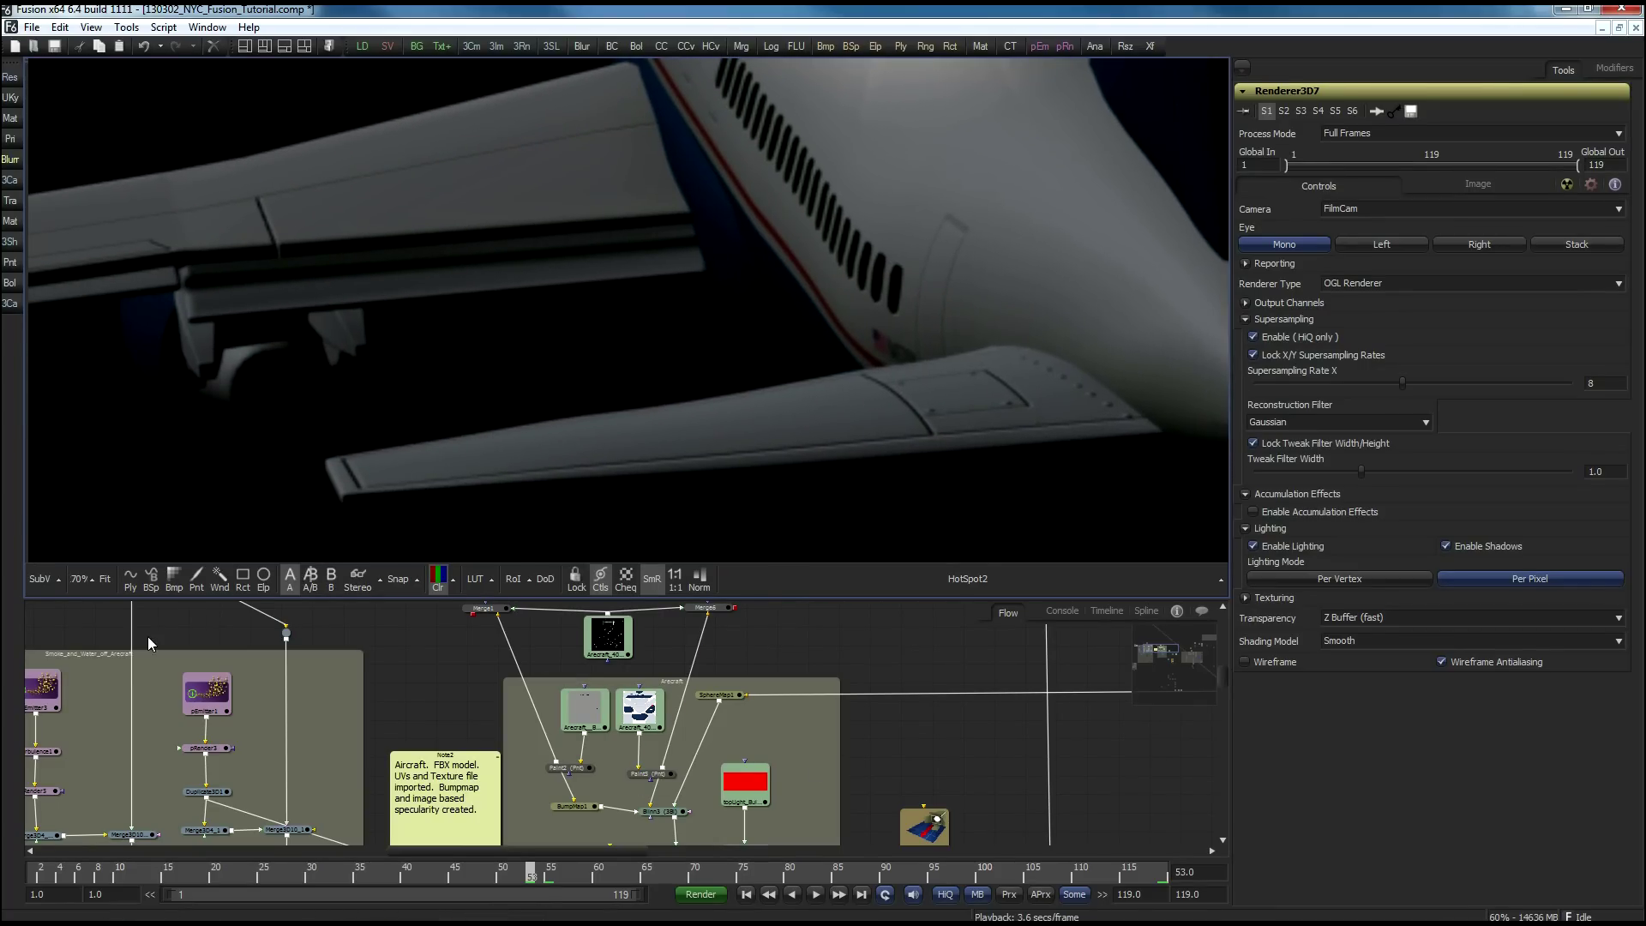
pyautogui.click(104, 578)
# Step: Display the Merge5 output in the viewer at frame 51 and check its alpha channel
pyautogui.moveTo(857, 790); pyautogui.dragTo(879, 656)
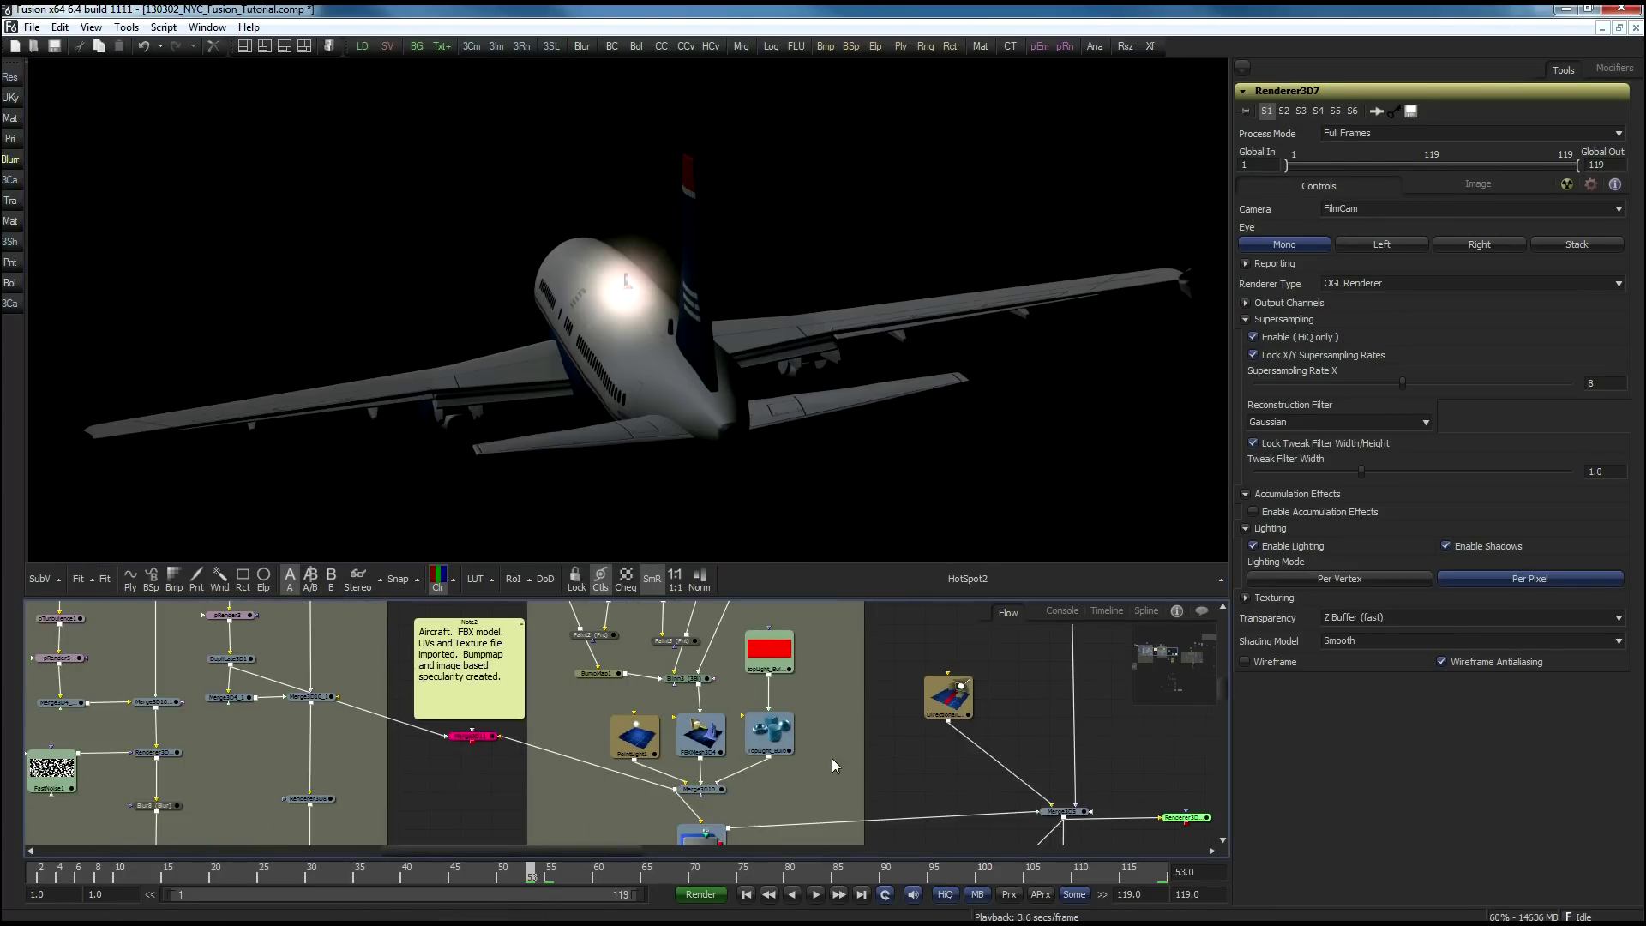
pyautogui.moveTo(810, 775); pyautogui.dragTo(791, 649)
pyautogui.moveTo(675, 840); pyautogui.dragTo(513, 649)
pyautogui.moveTo(625, 758); pyautogui.dragTo(505, 609)
pyautogui.moveTo(903, 818); pyautogui.dragTo(890, 668)
pyautogui.scroll(-5, 867, 661)
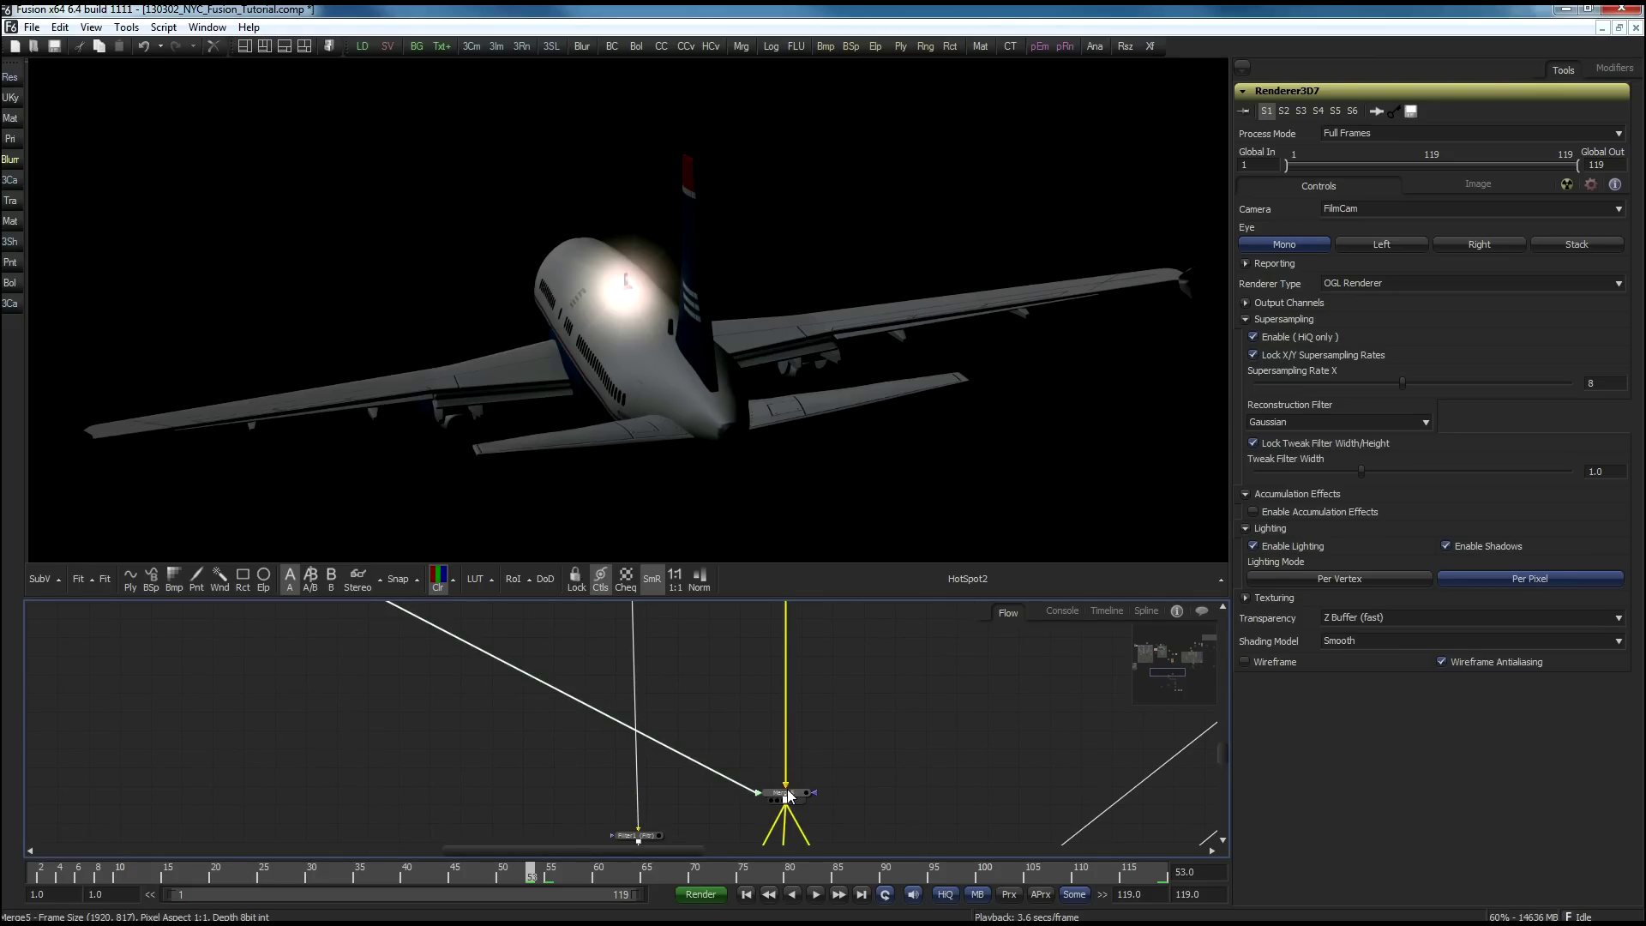
pyautogui.moveTo(786, 797); pyautogui.dragTo(682, 330)
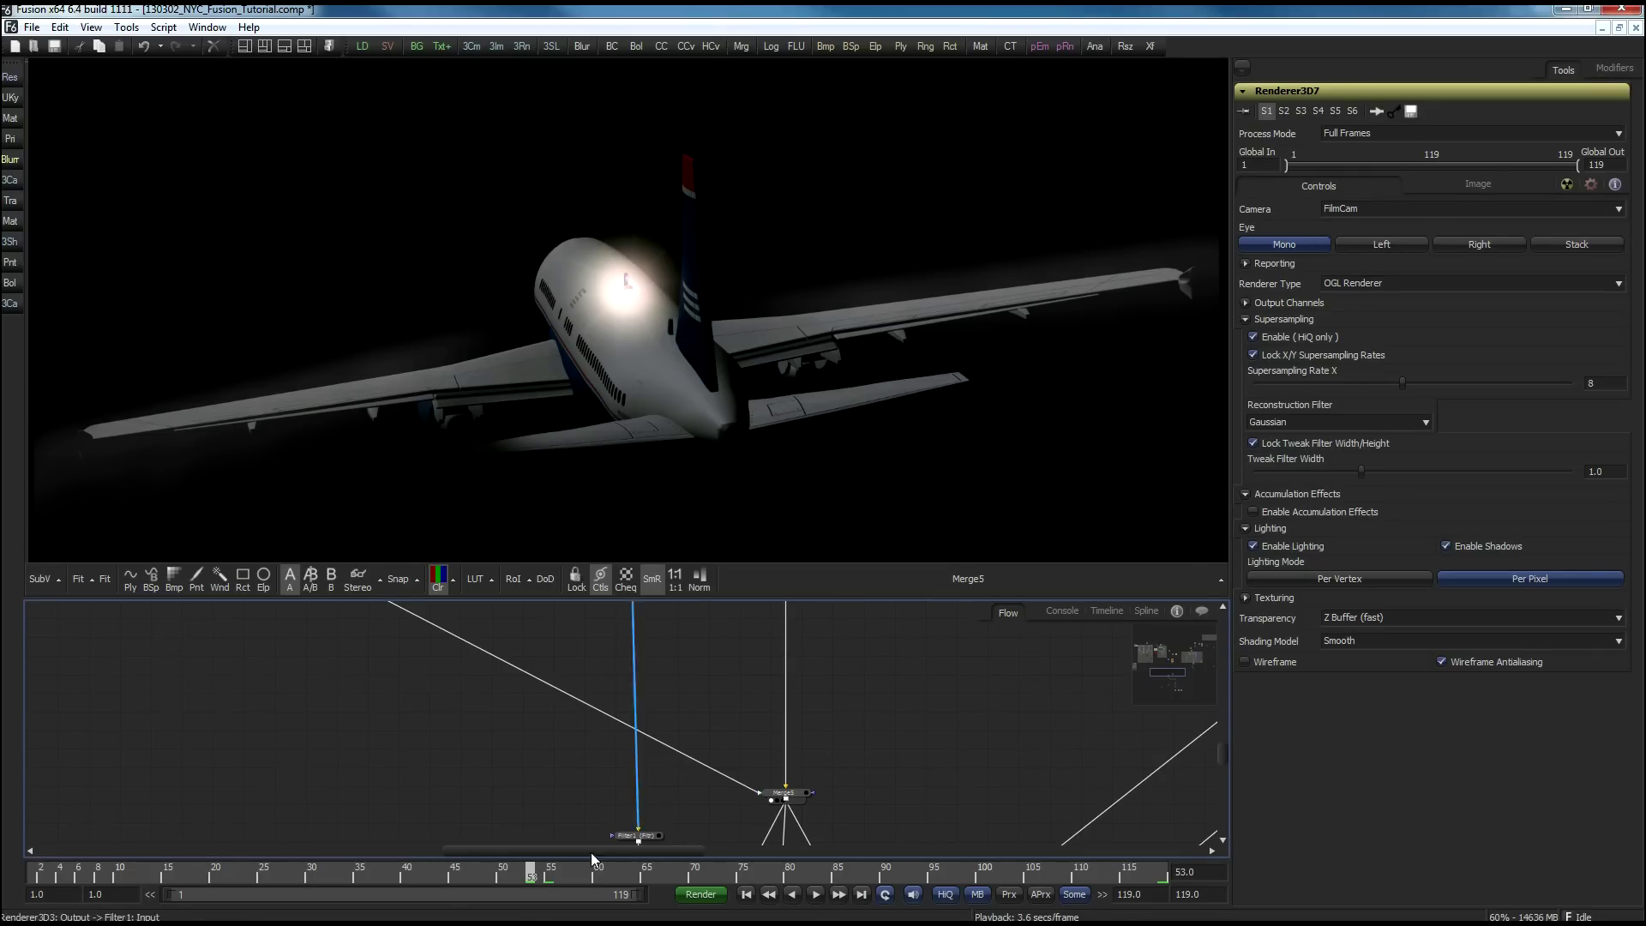
pyautogui.click(521, 876)
pyautogui.click(508, 876)
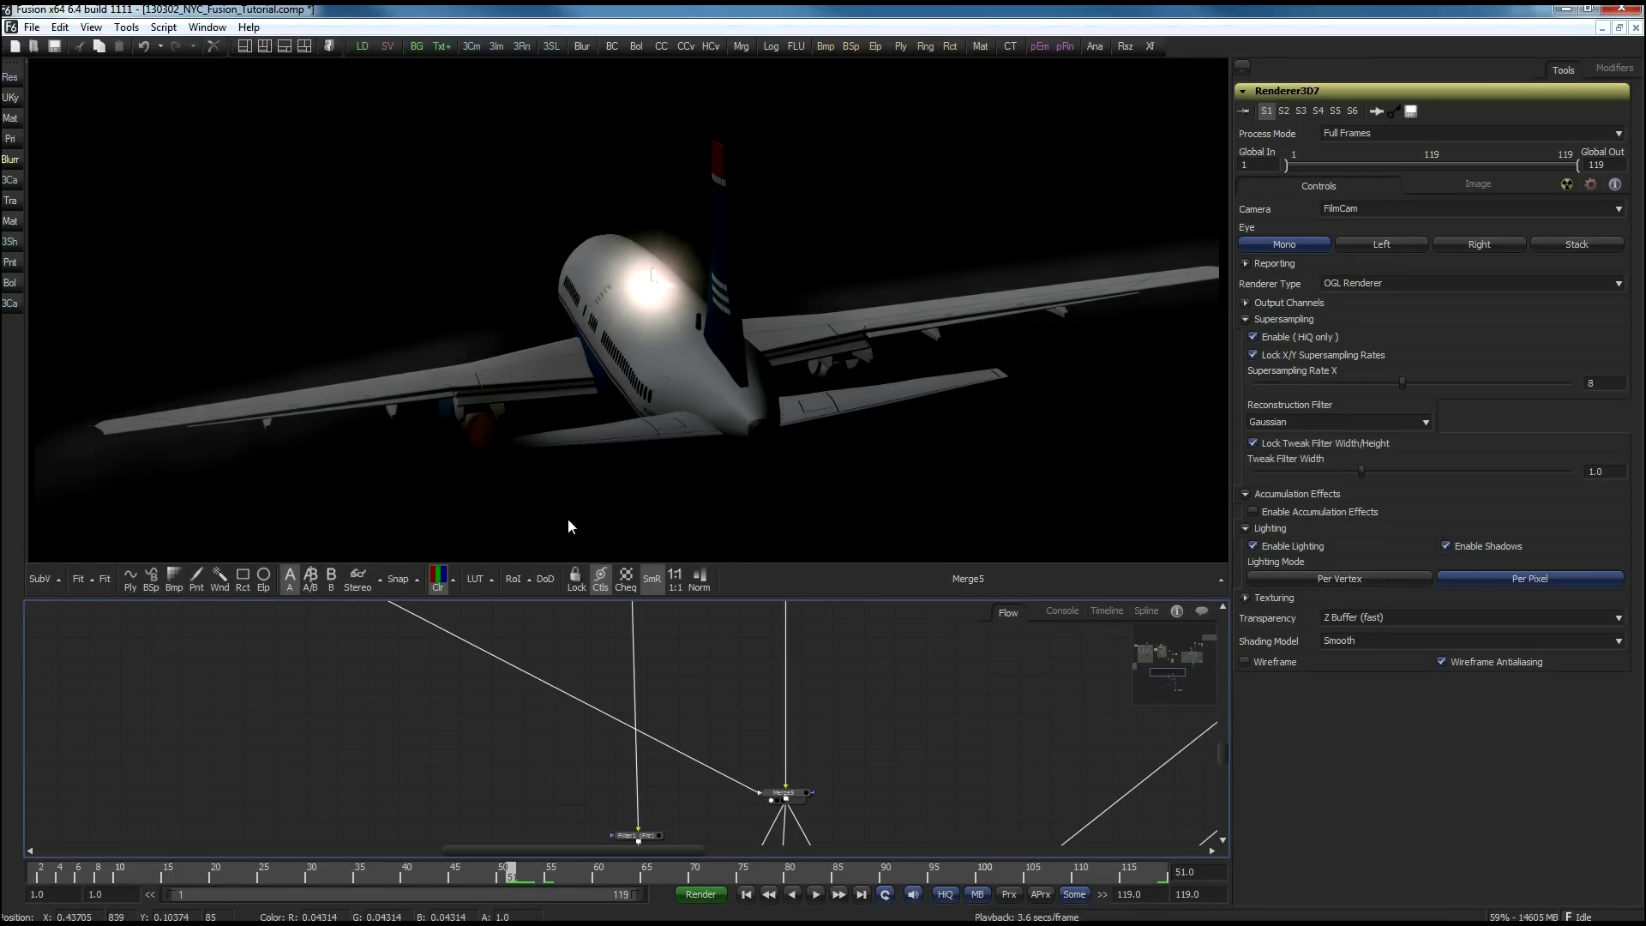
pyautogui.click(437, 578)
pyautogui.click(439, 580)
# Step: Open the settings of the MatteControl3 node below Merge5 and display its output in the viewer
pyautogui.moveTo(514, 754); pyautogui.dragTo(325, 829)
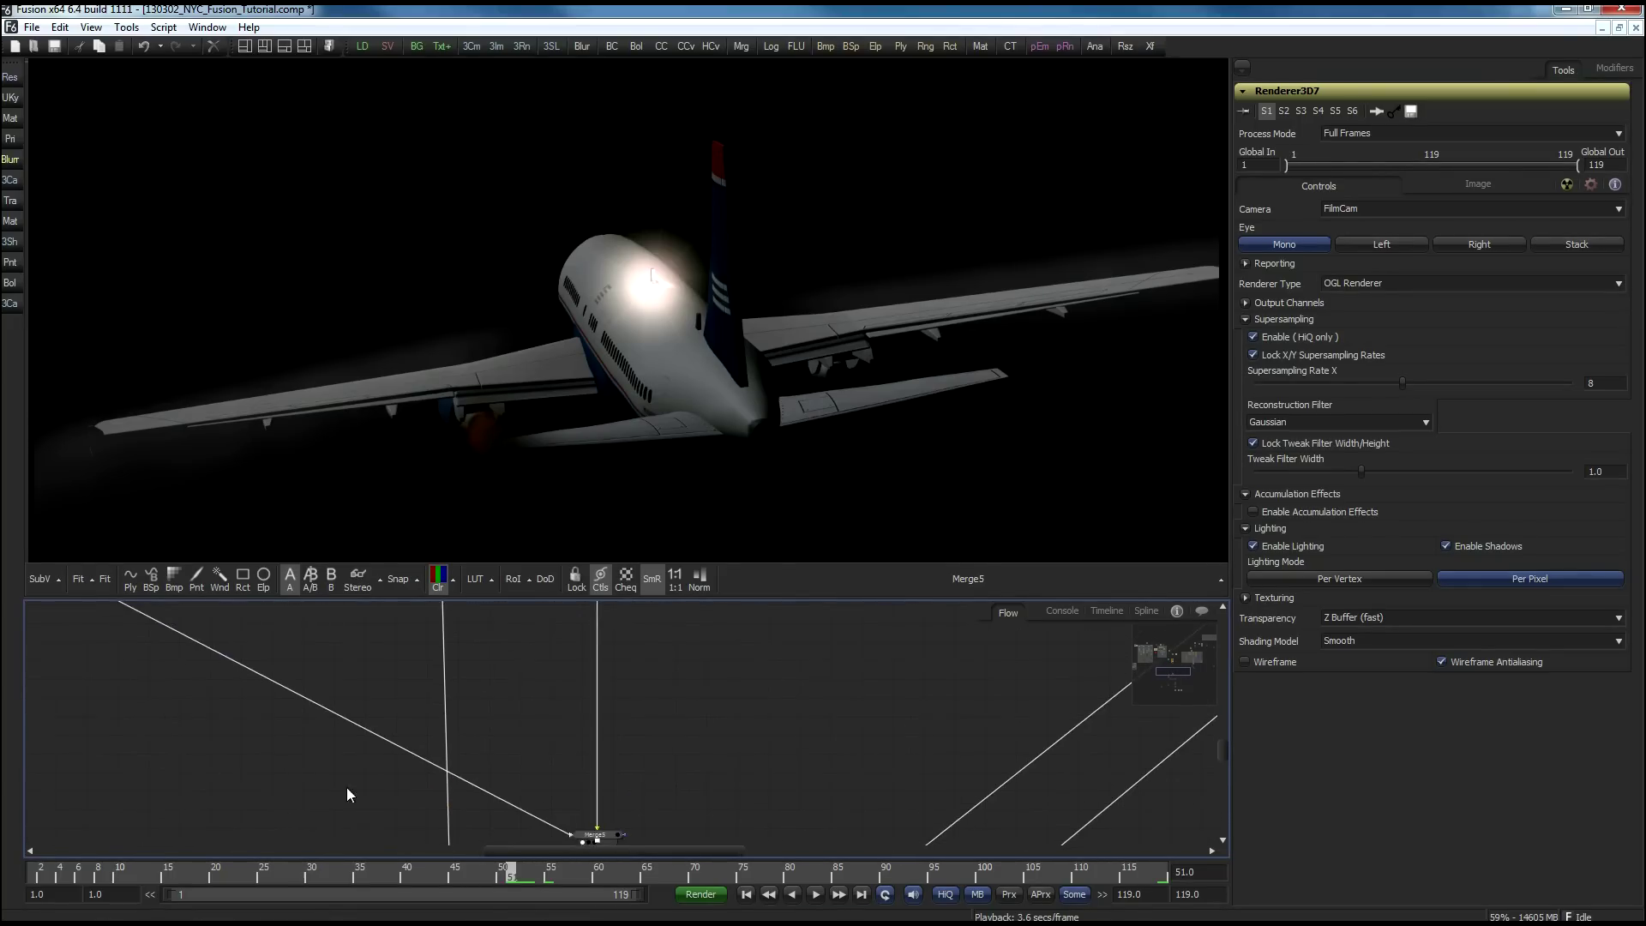
pyautogui.moveTo(536, 664); pyautogui.dragTo(575, 623)
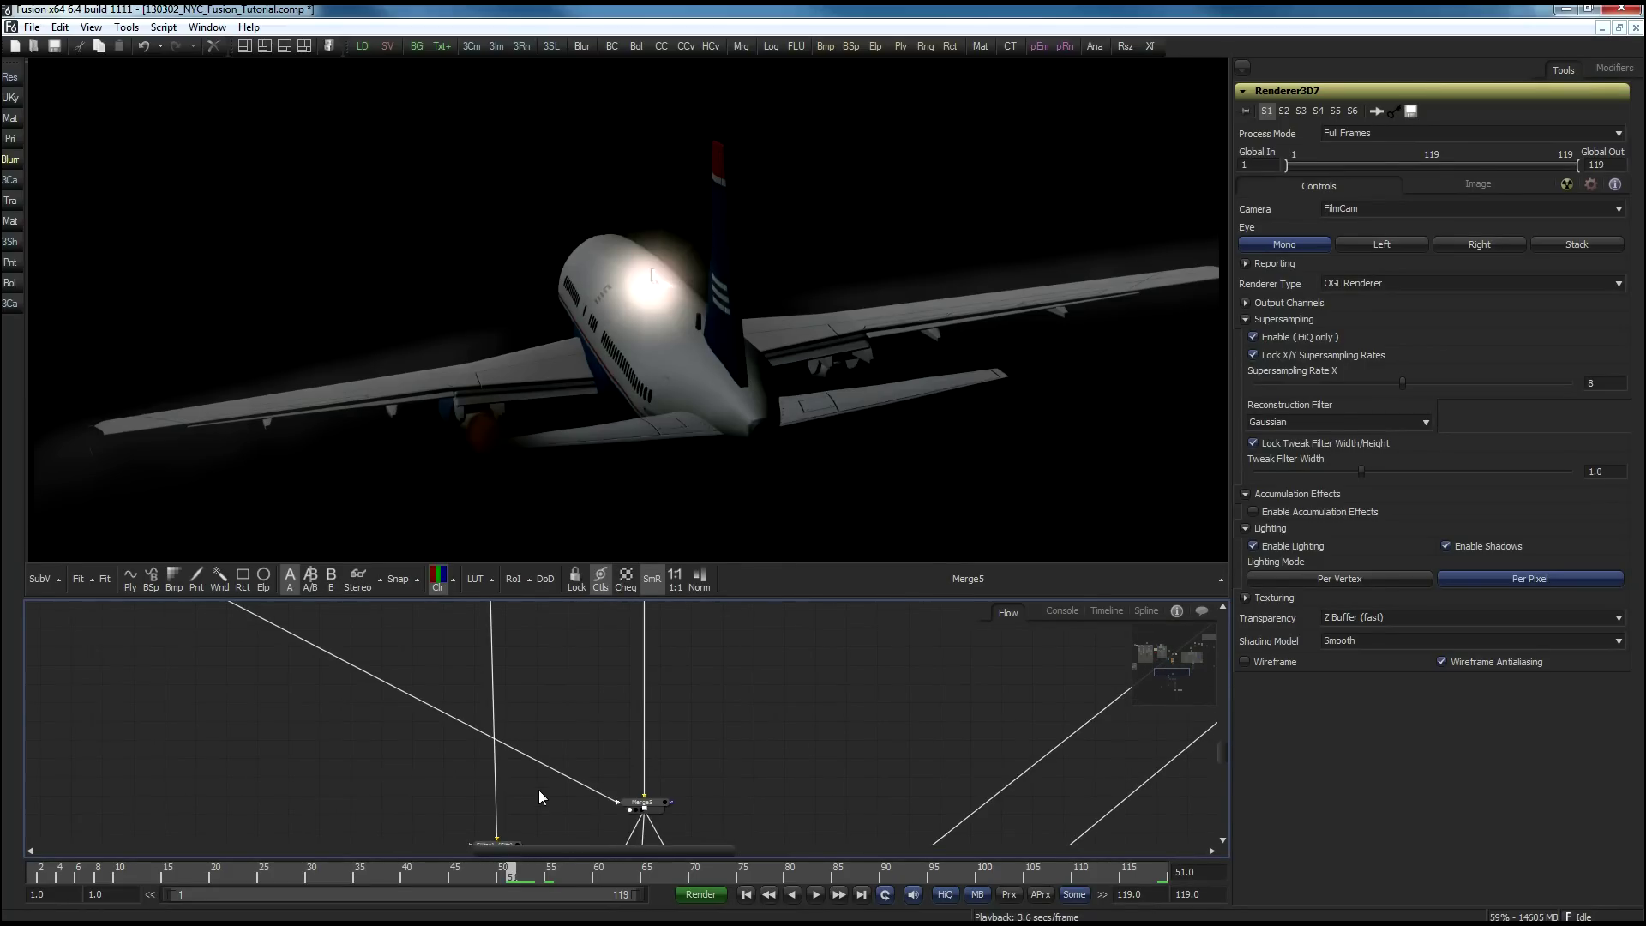
pyautogui.moveTo(538, 789); pyautogui.dragTo(521, 578)
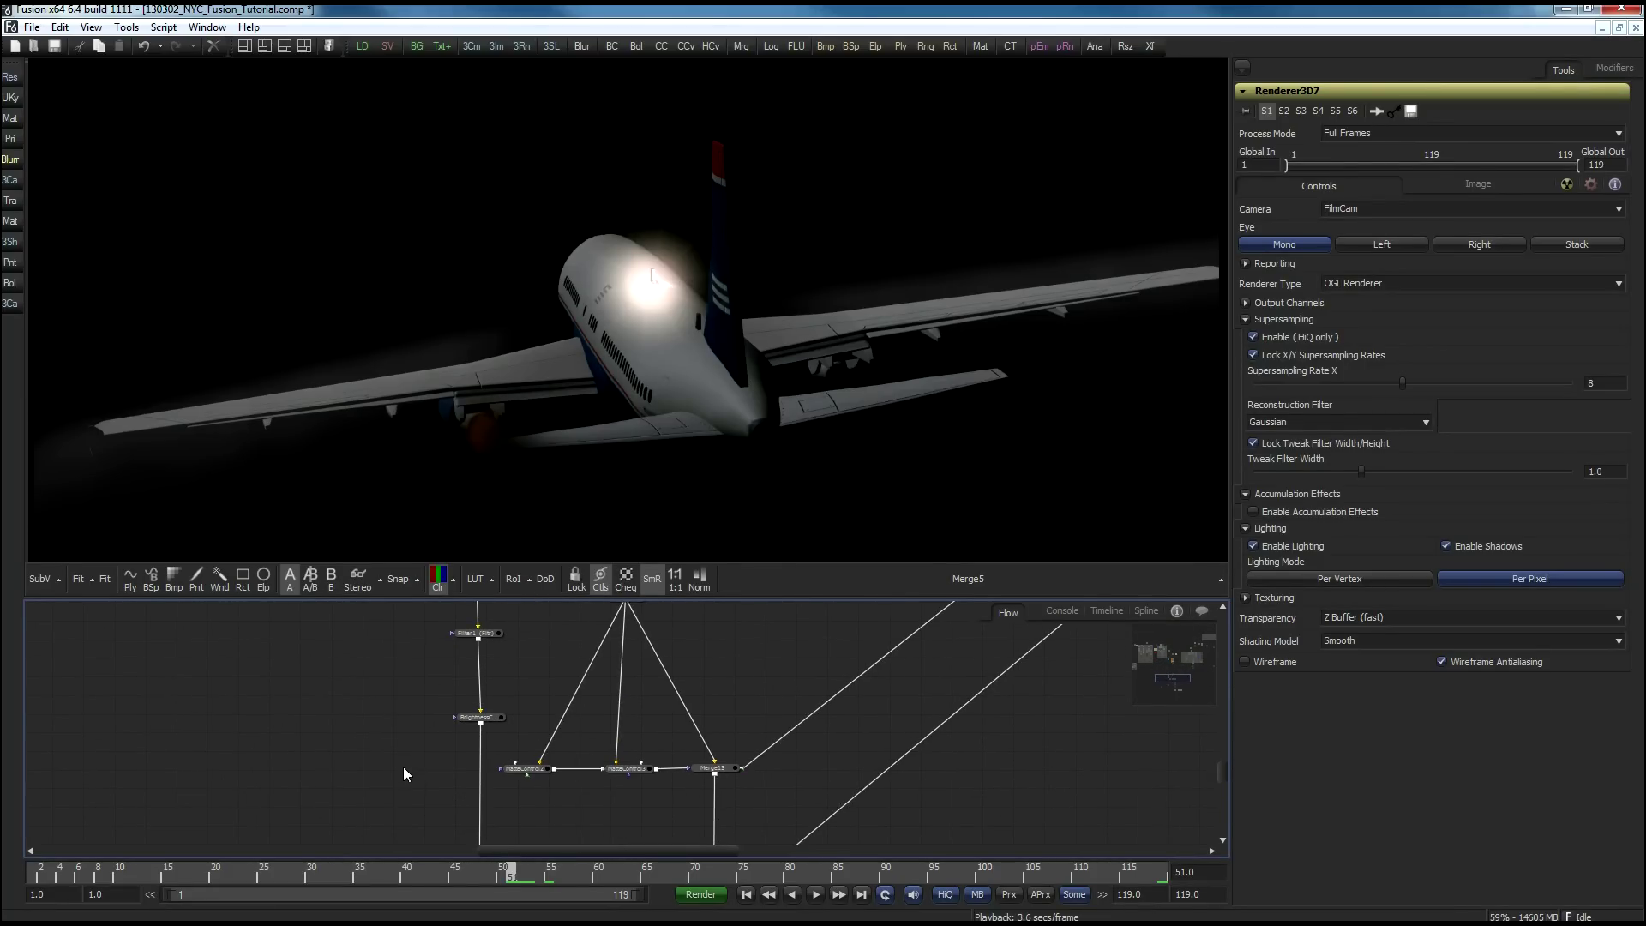
pyautogui.moveTo(405, 769); pyautogui.dragTo(372, 695)
pyautogui.moveTo(528, 748); pyautogui.dragTo(549, 769)
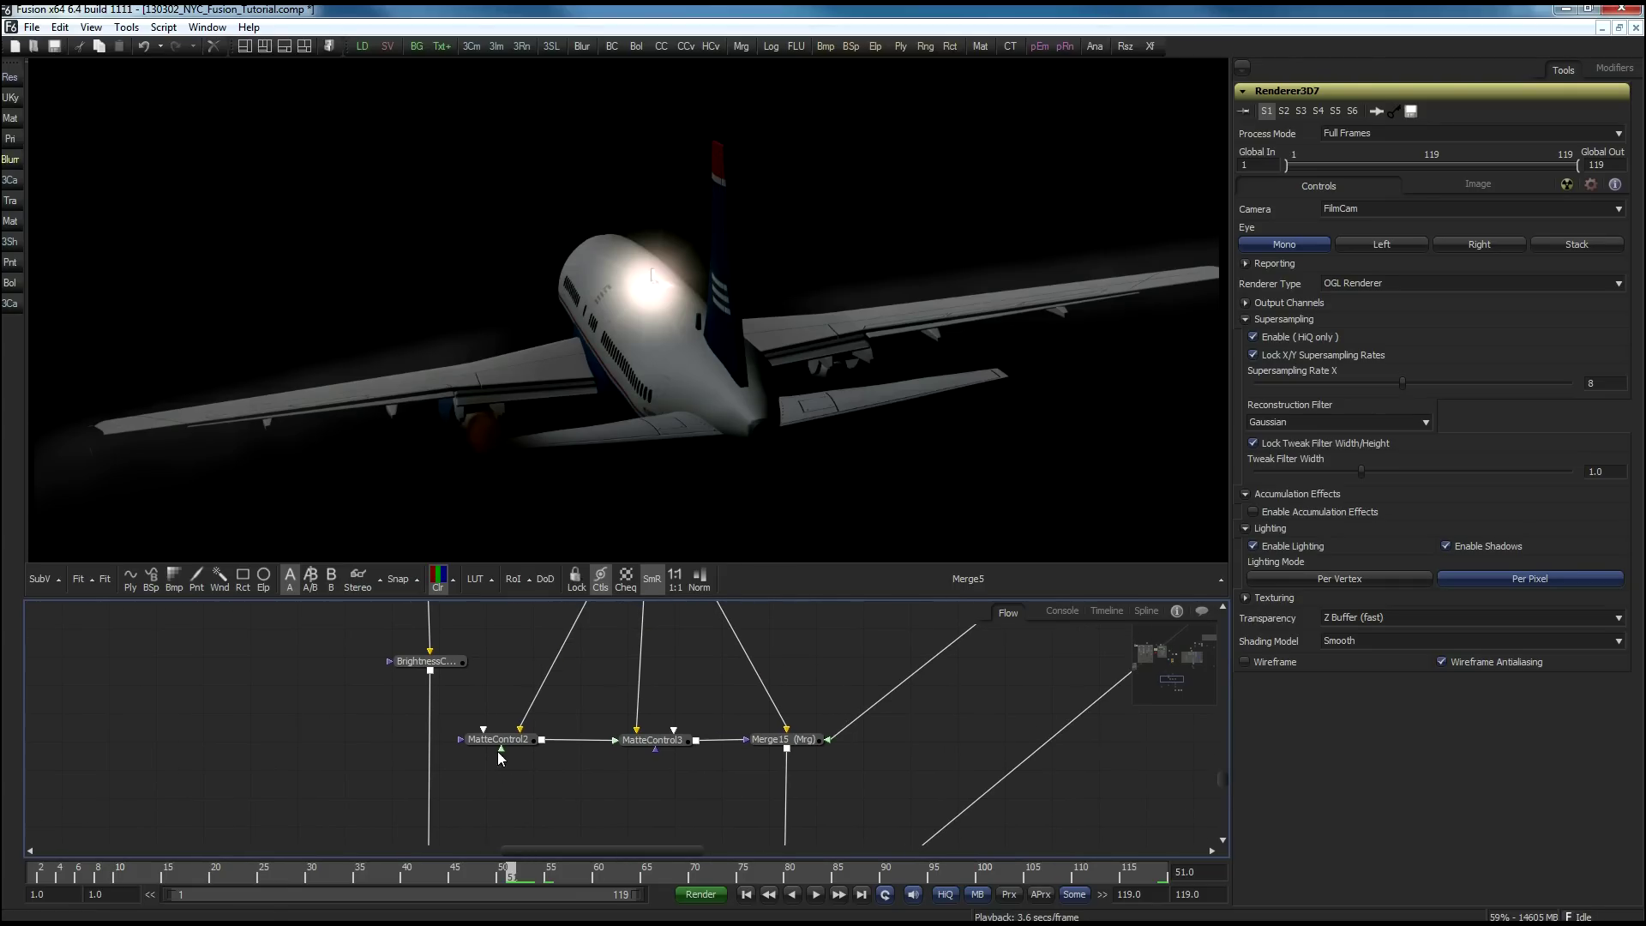
pyautogui.moveTo(596, 665); pyautogui.dragTo(599, 704)
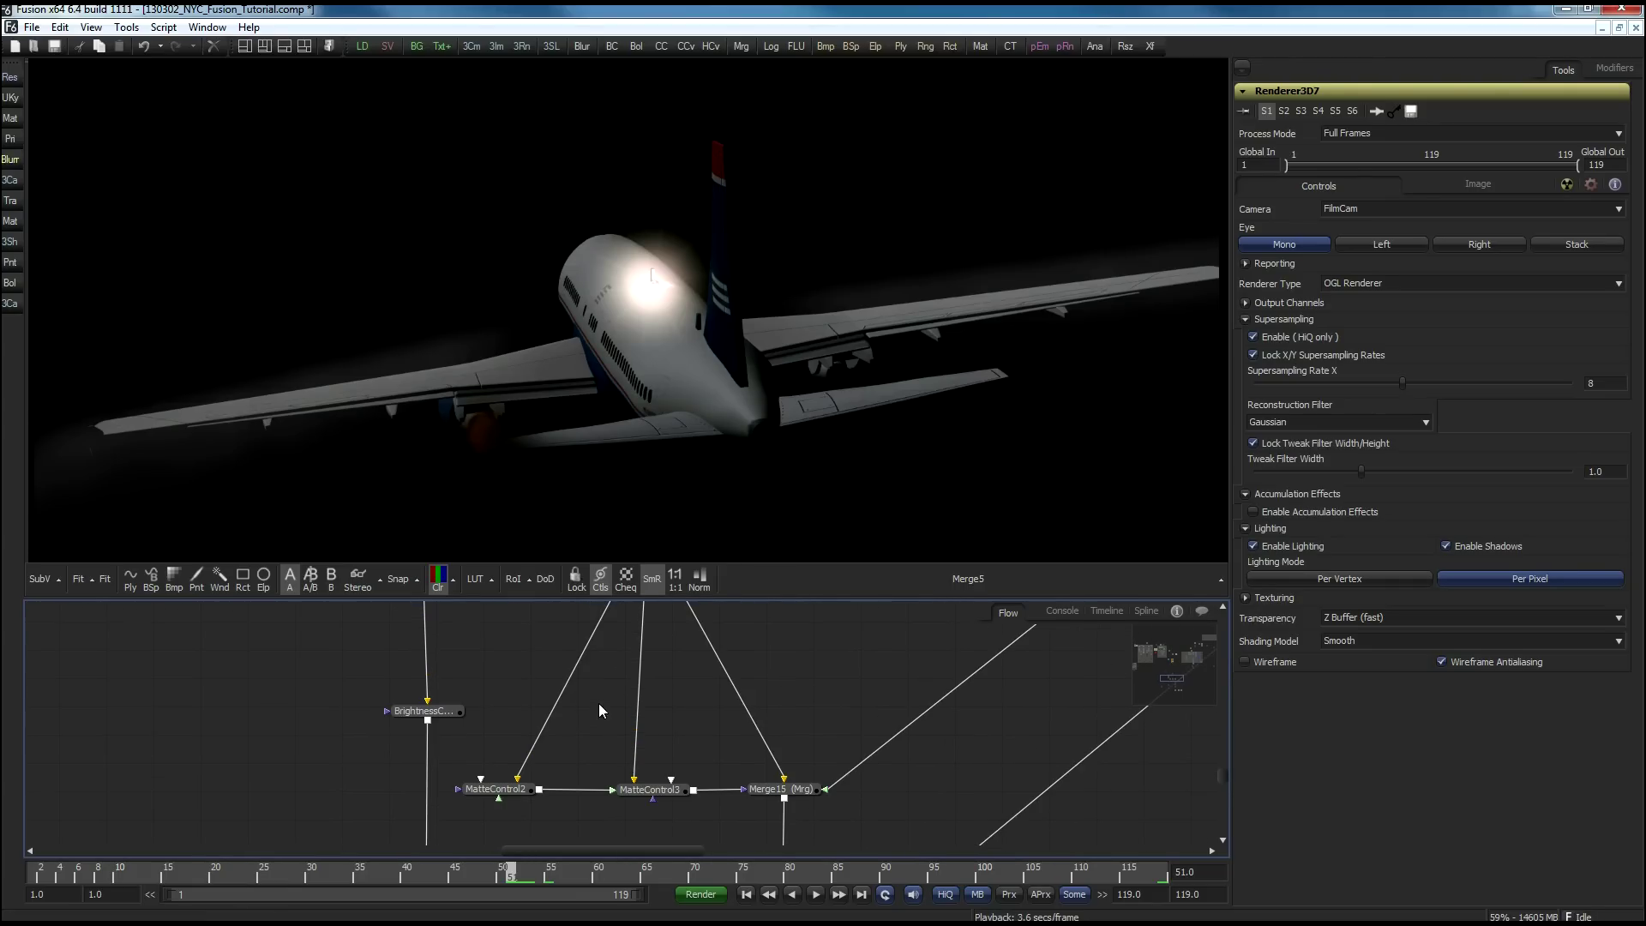
pyautogui.click(658, 789)
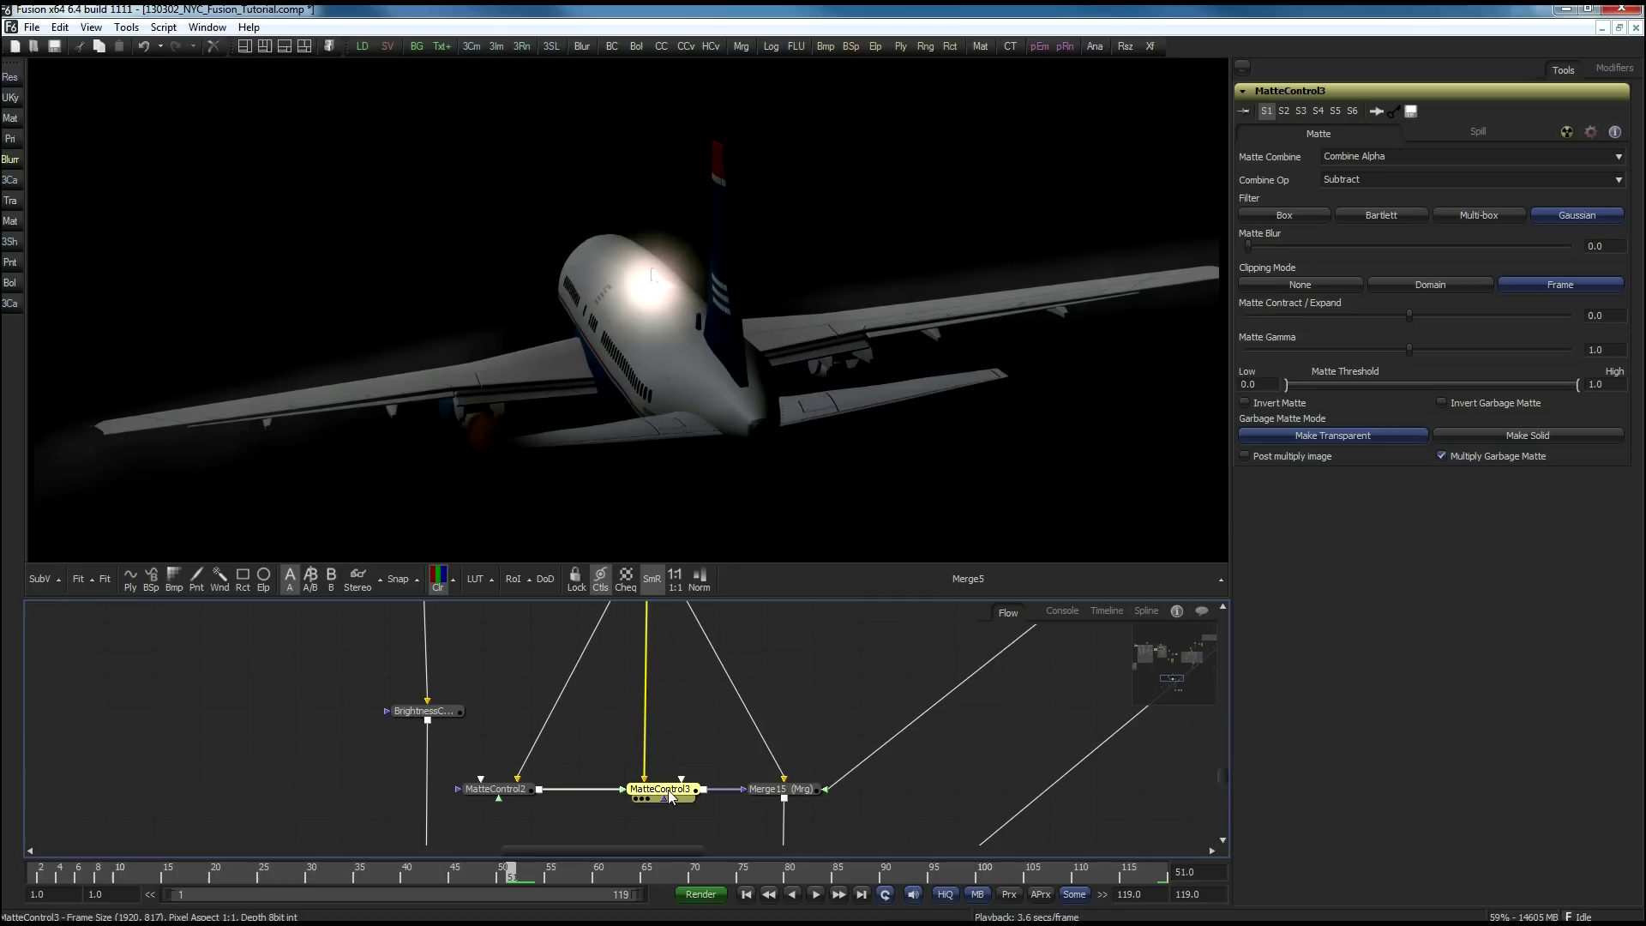
pyautogui.moveTo(671, 795); pyautogui.dragTo(681, 343)
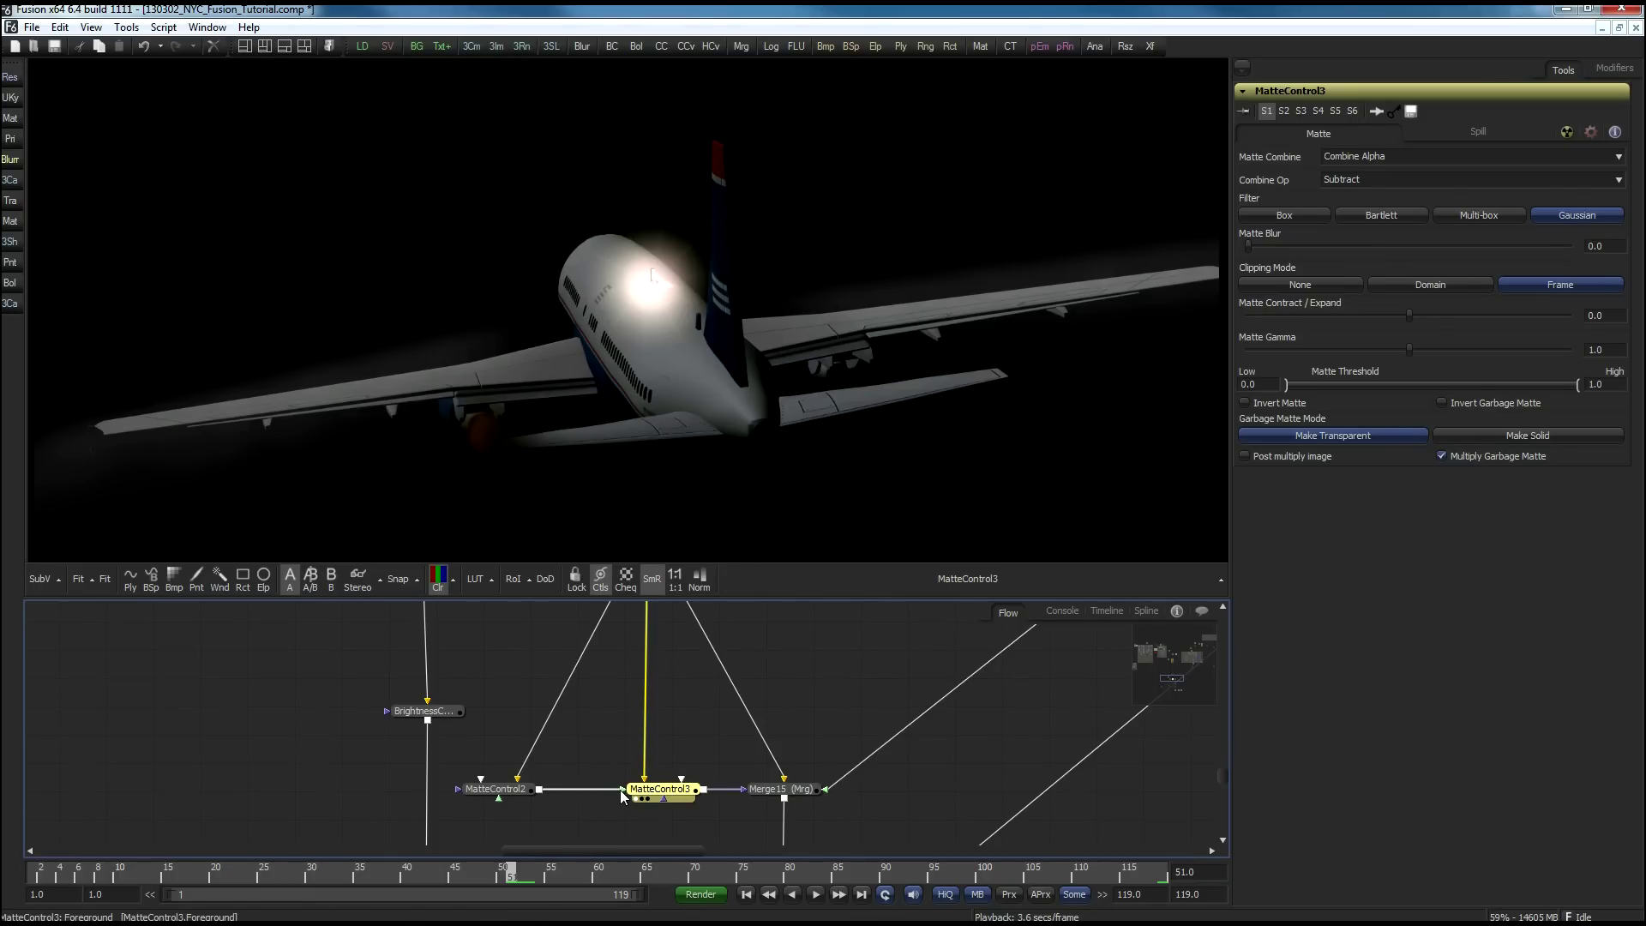
# Step: Disconnect MatteControl2 from MatteControl3's foreground input and view the alpha channel of each node in turn
pyautogui.moveTo(619, 791); pyautogui.dragTo(668, 752)
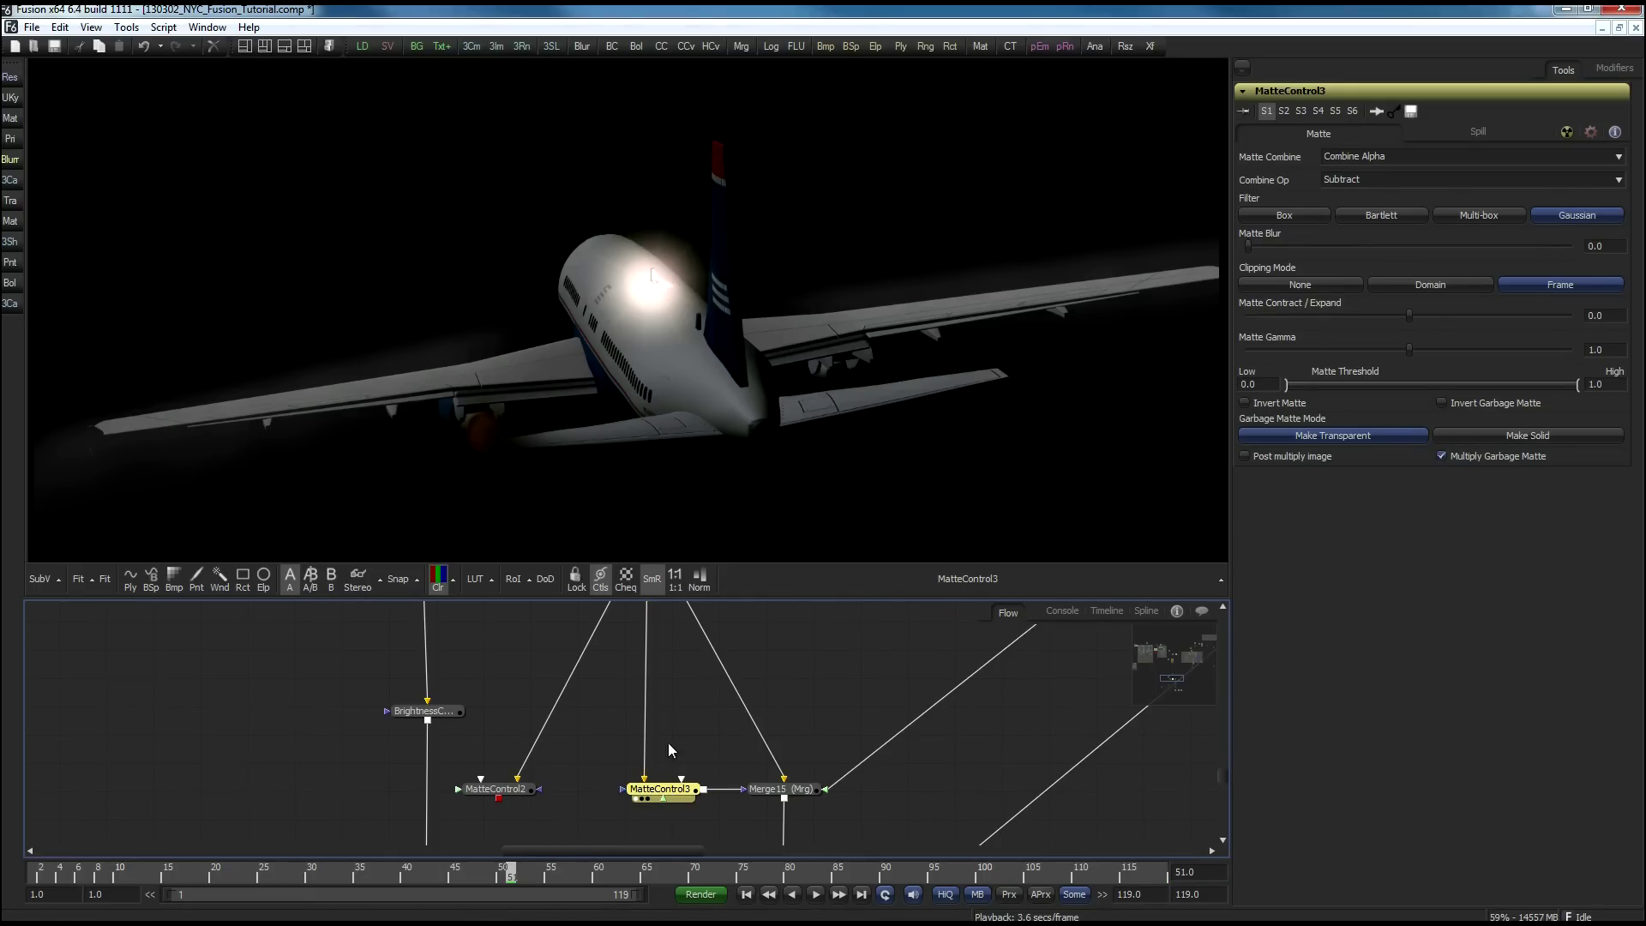
pyautogui.click(438, 579)
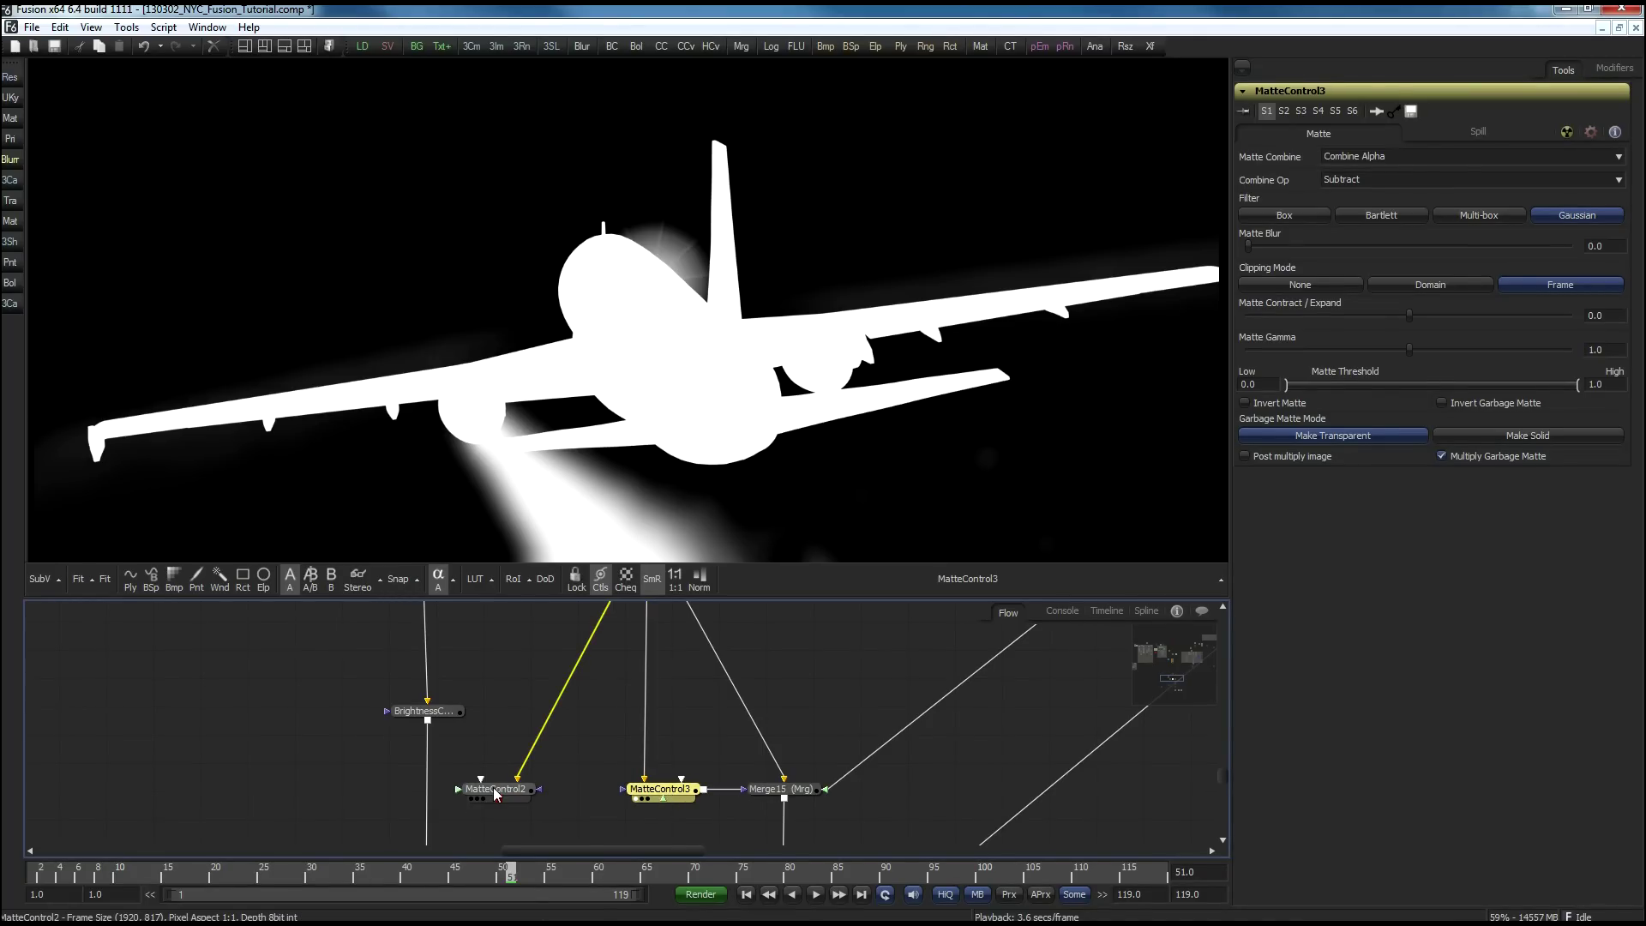
pyautogui.moveTo(495, 789); pyautogui.dragTo(553, 320)
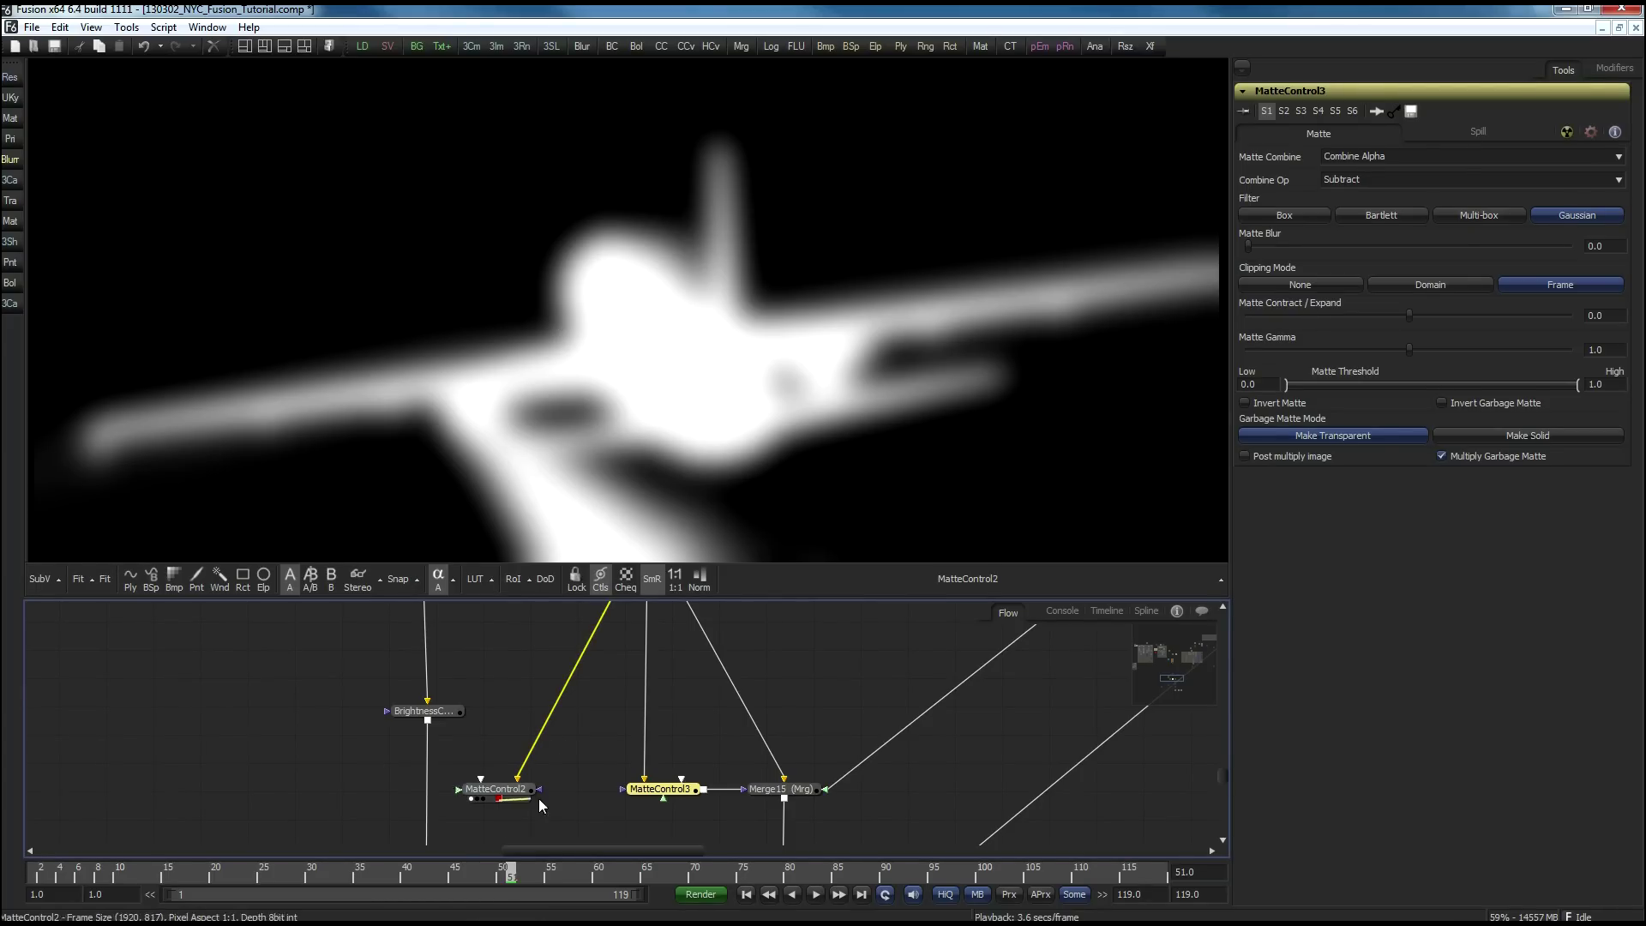
# Step: Reconnect MatteControl2's output to MatteControl3's foreground input and display the subtracted alpha of MatteControl3
pyautogui.moveTo(541, 804)
pyautogui.mouseDown()
pyautogui.moveTo(613, 797)
pyautogui.moveTo(528, 810)
pyautogui.mouseUp()
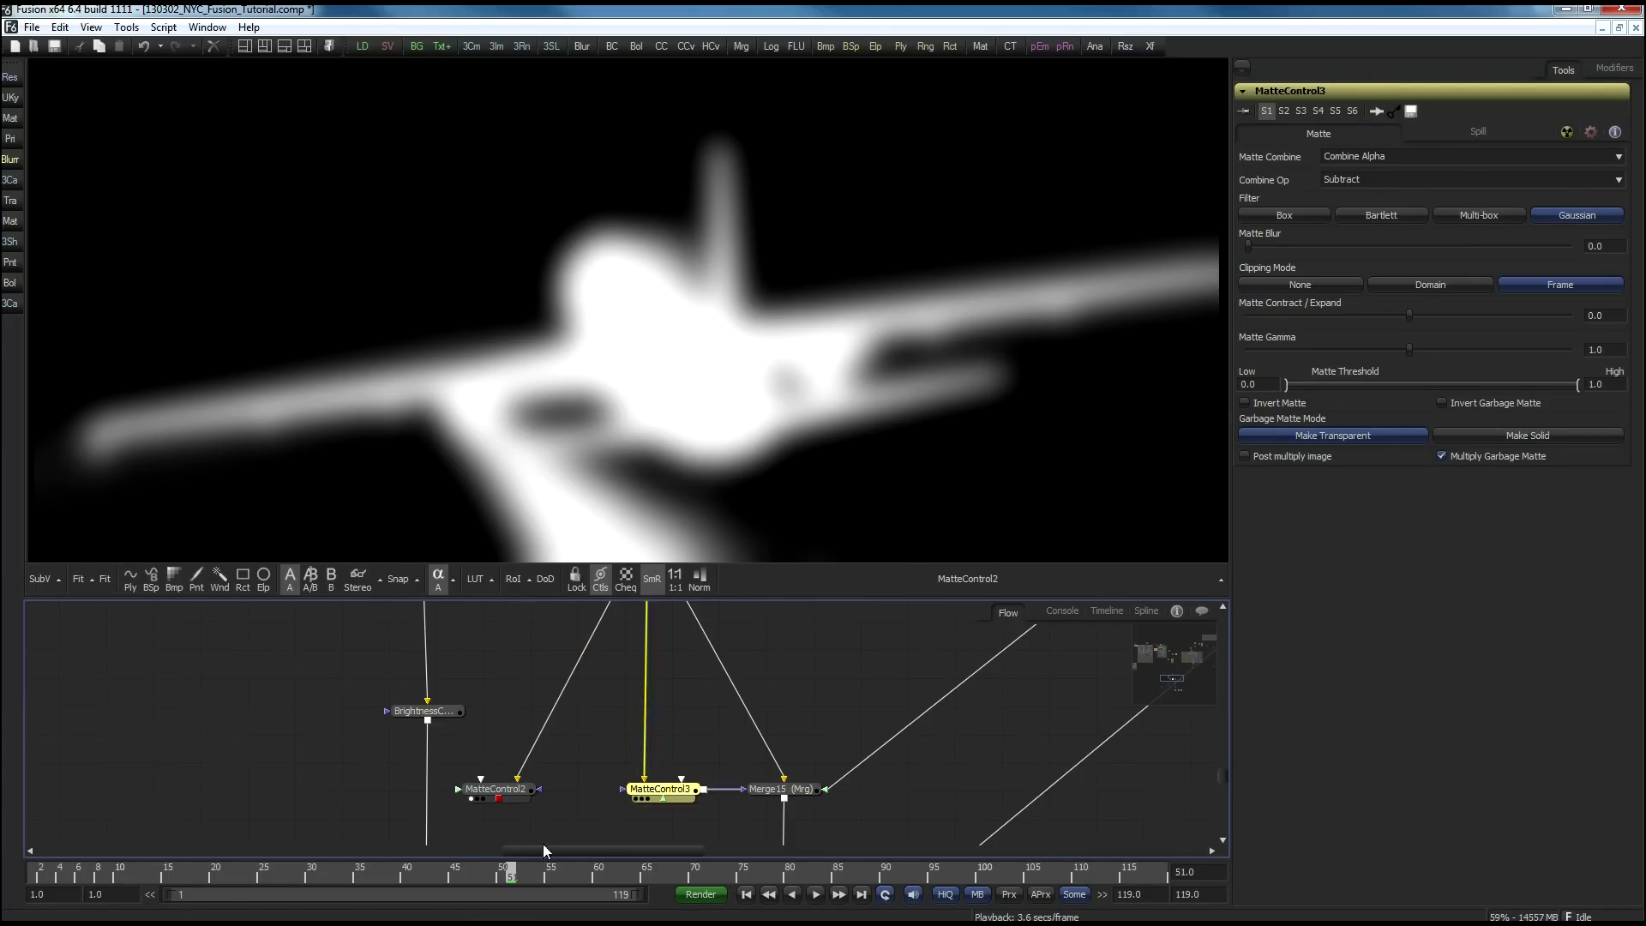
pyautogui.moveTo(500, 803); pyautogui.dragTo(664, 798)
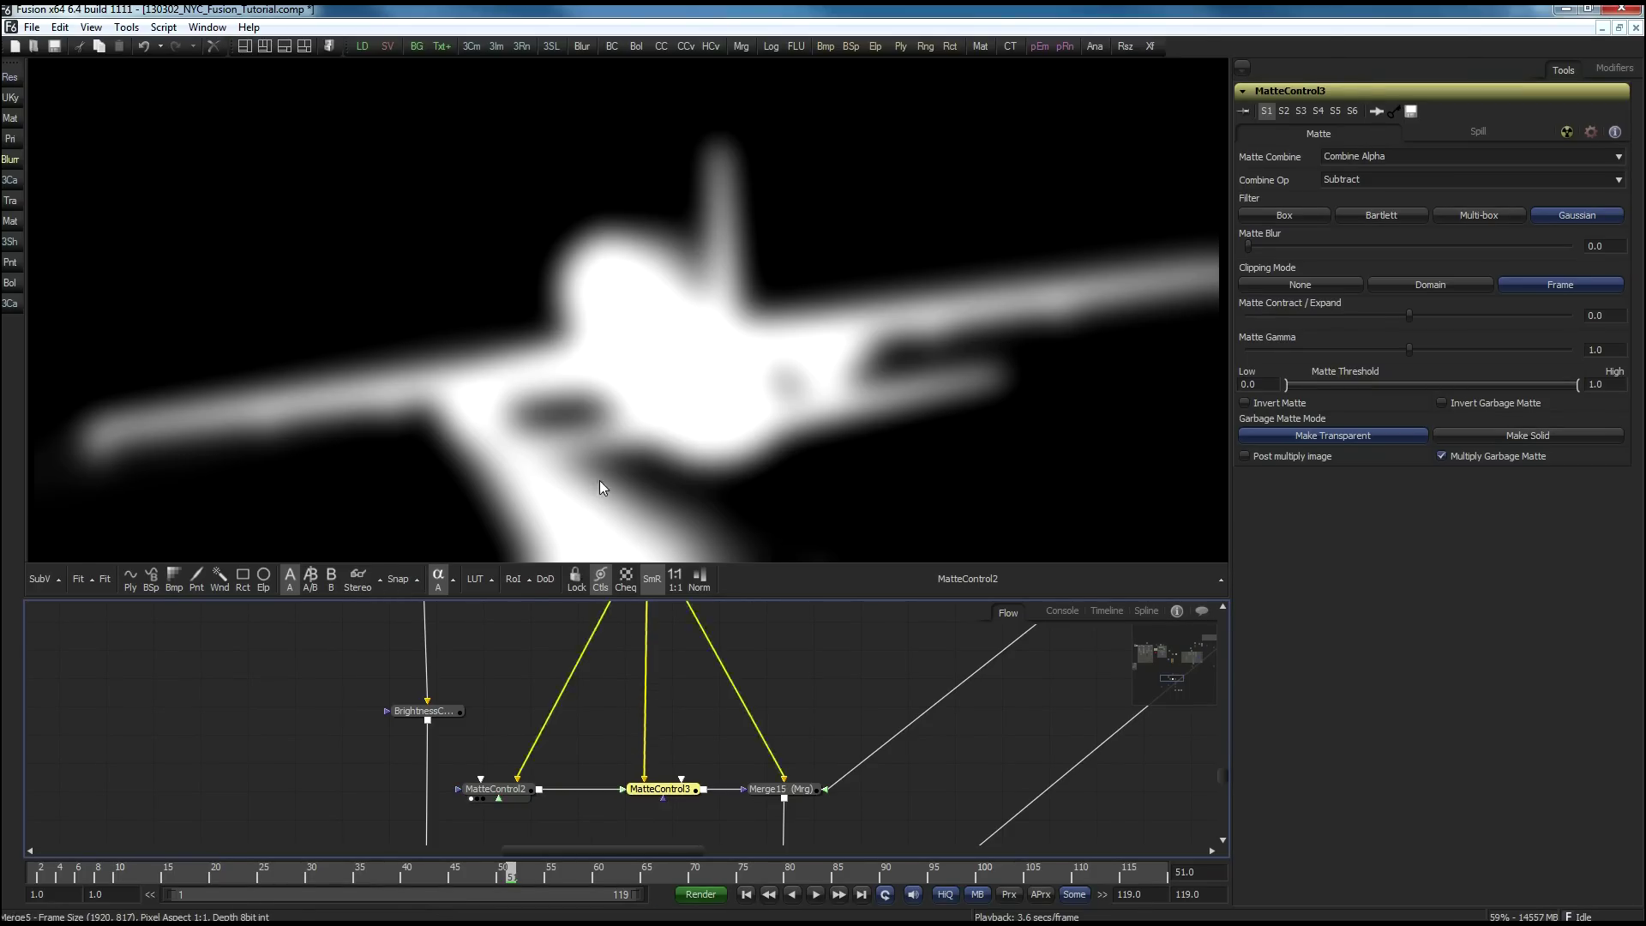
pyautogui.press('1')
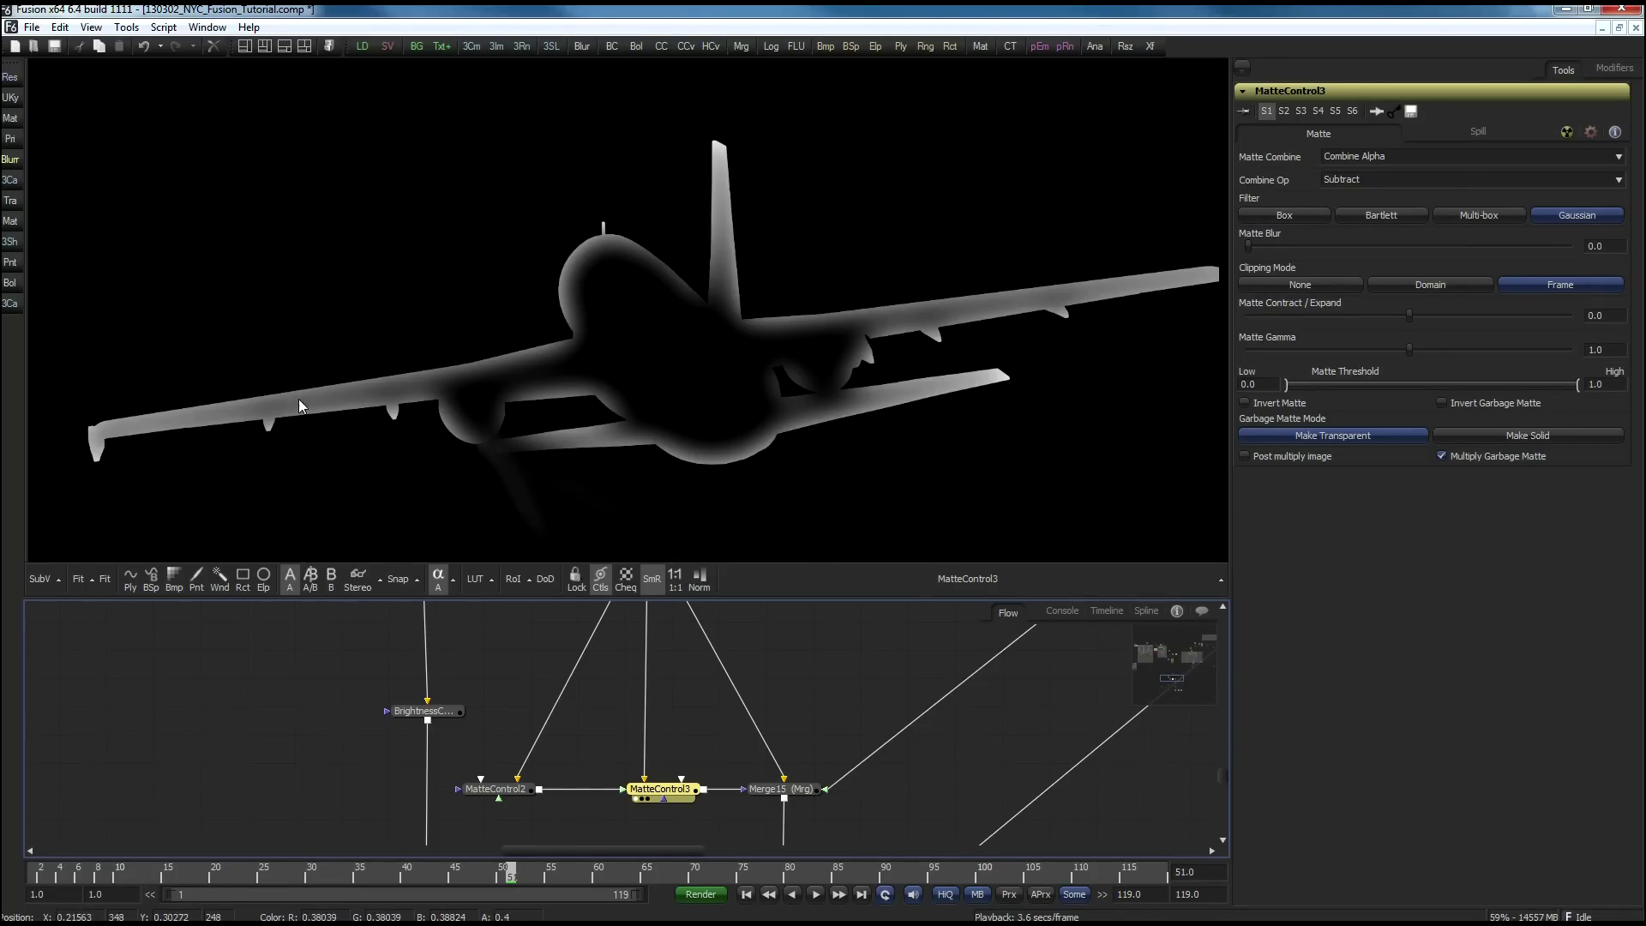
# Step: Reduce the matte blur of MatteControl2 to about 8.94 and display the Merge15 result in colour
pyautogui.click(506, 790)
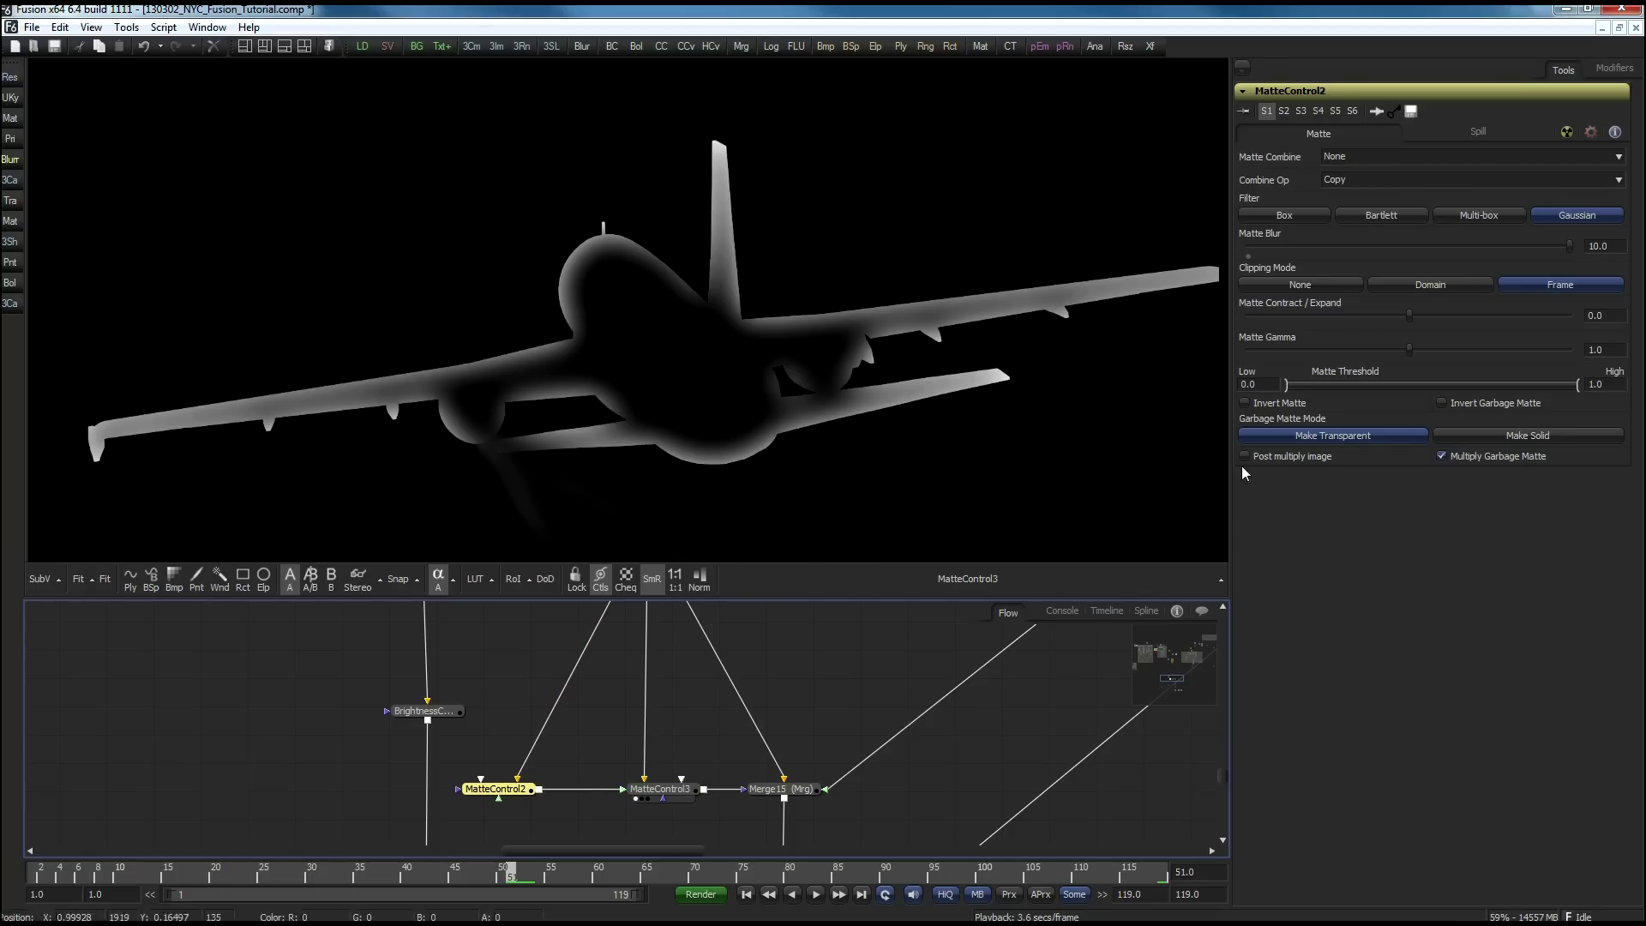
pyautogui.moveTo(1569, 245); pyautogui.dragTo(1525, 242)
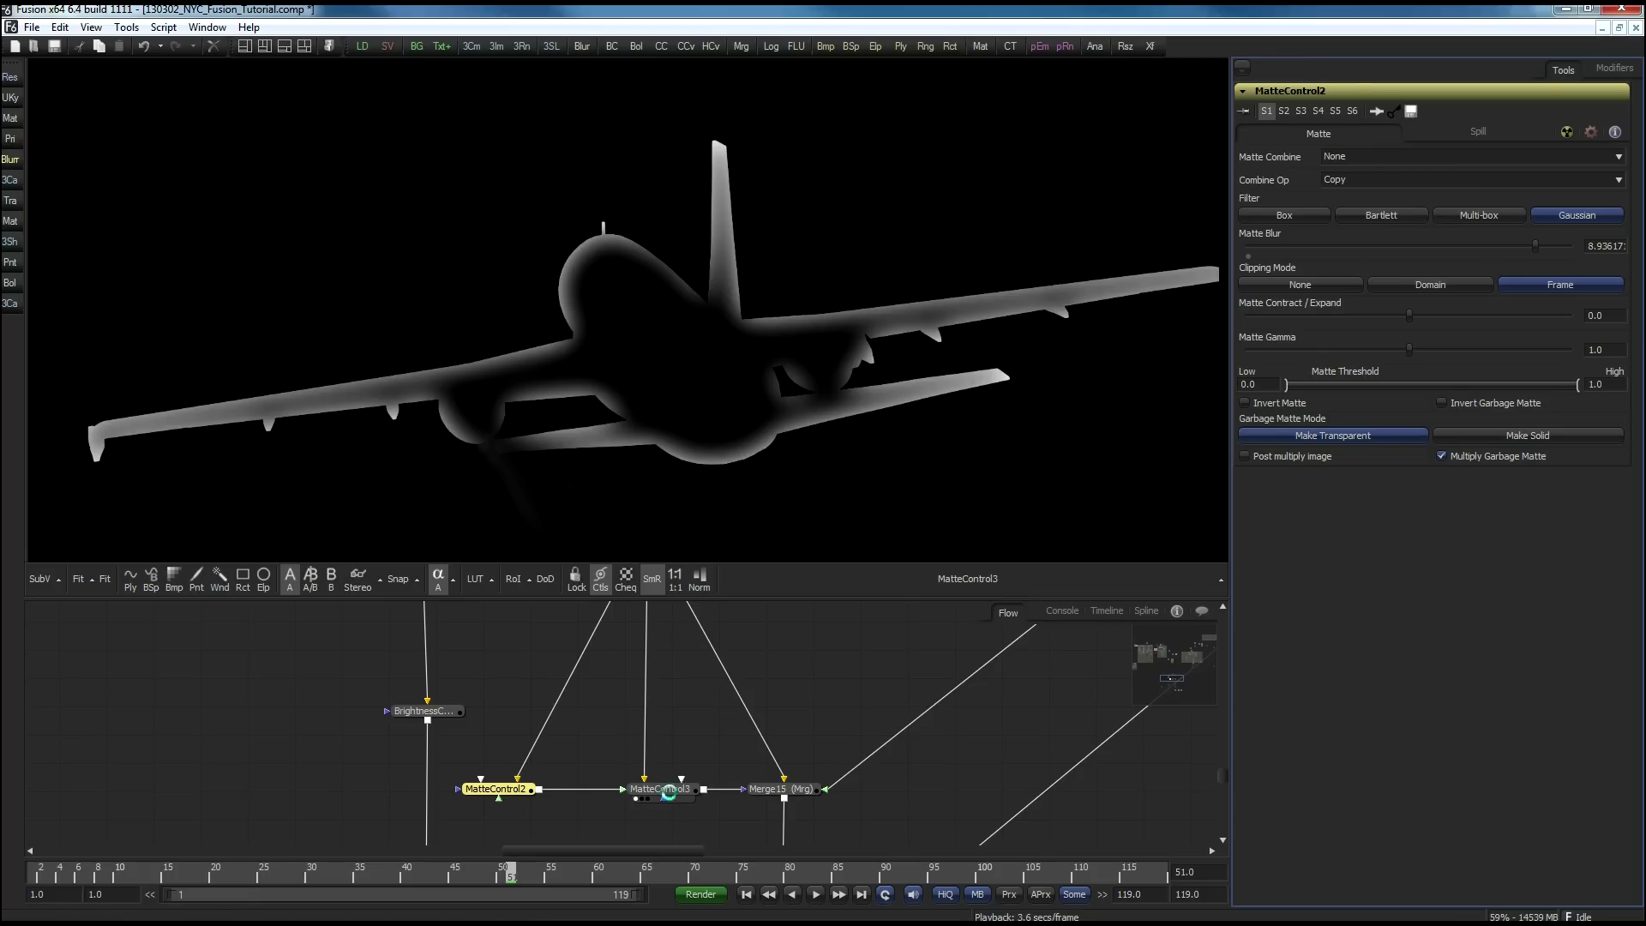
pyautogui.click(437, 577)
pyautogui.click(758, 798)
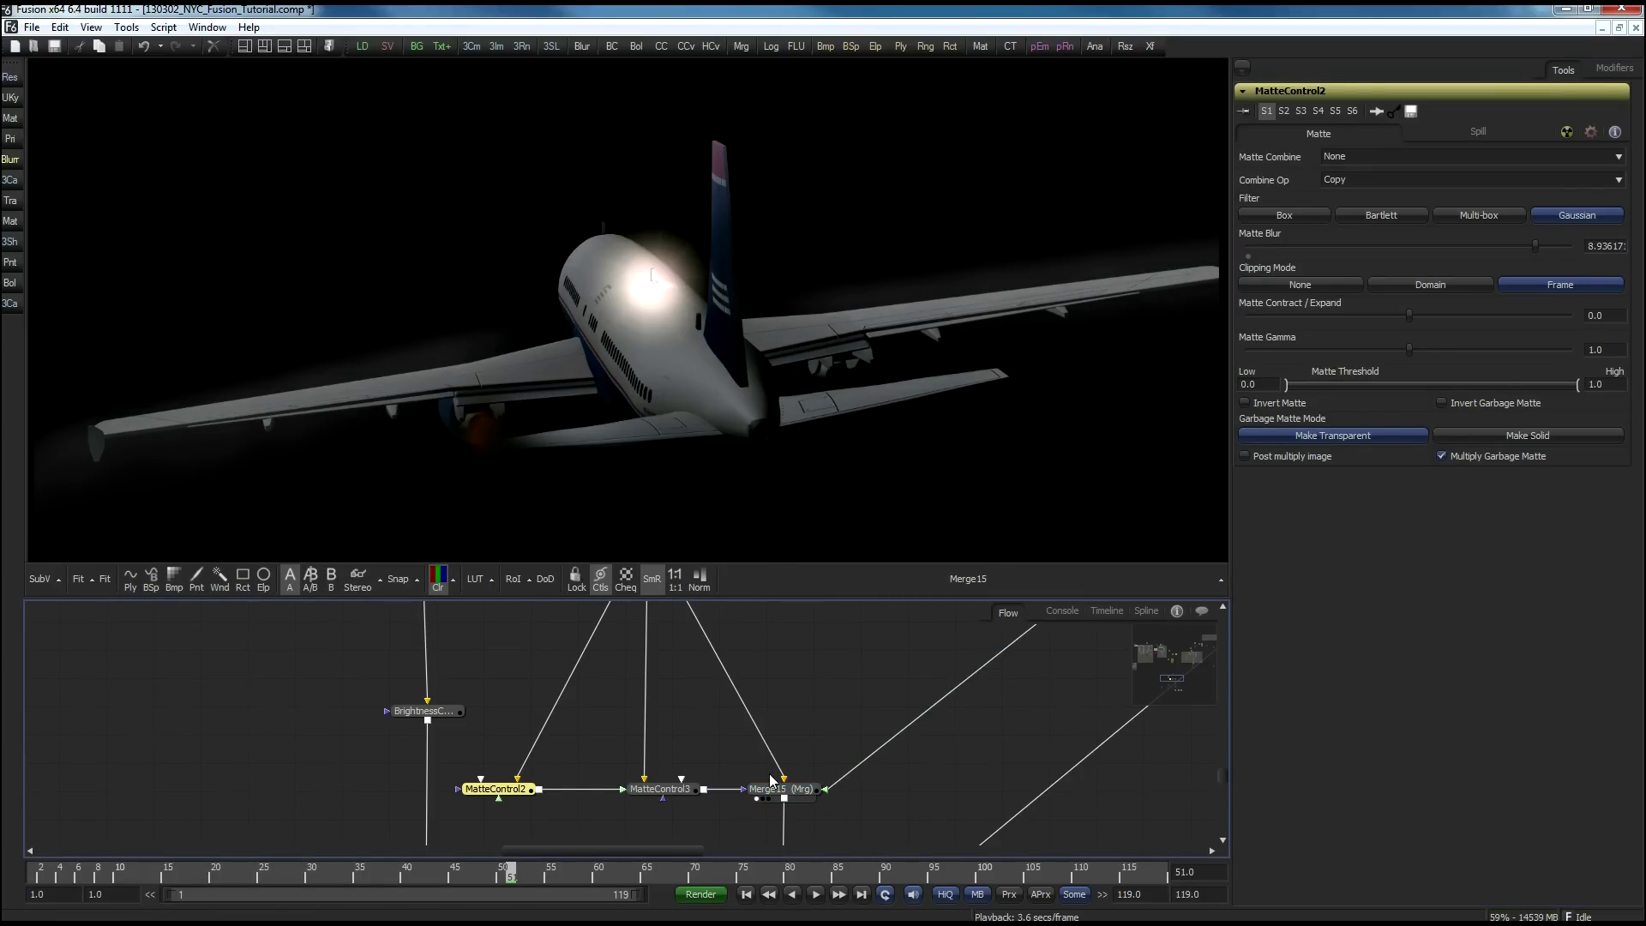
# Step: Trace Merge15's other input up to the Blur2 node and display that blurred background image in the viewer
pyautogui.moveTo(795, 672); pyautogui.dragTo(795, 834)
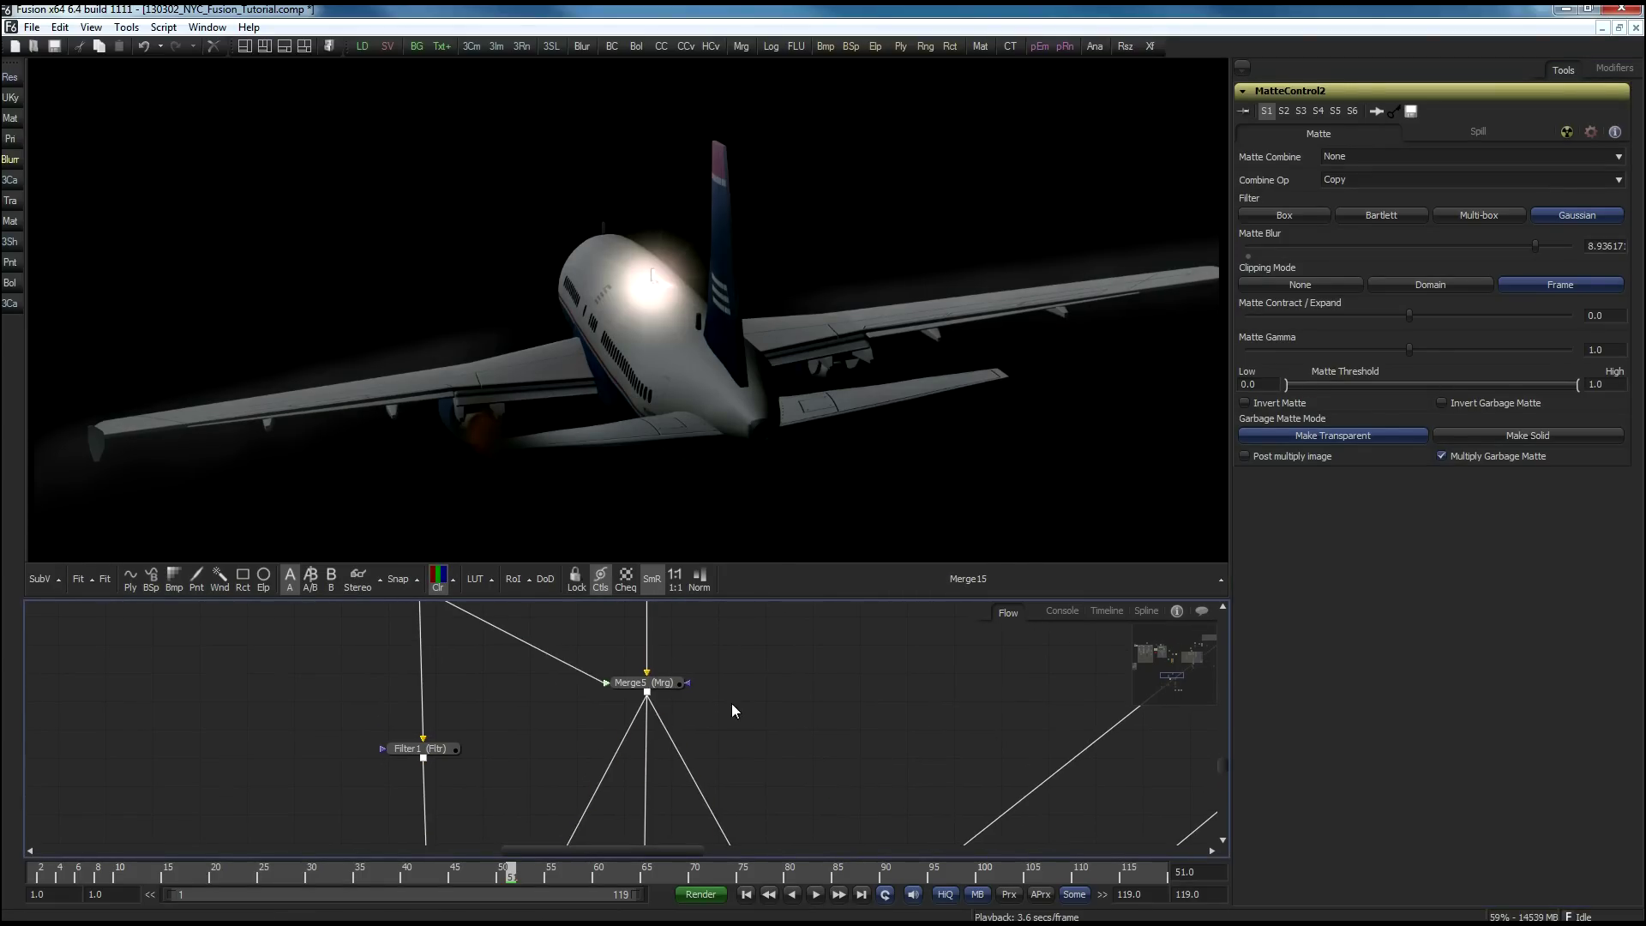
pyautogui.moveTo(841, 728); pyautogui.dragTo(804, 600)
pyautogui.moveTo(967, 636); pyautogui.dragTo(639, 794)
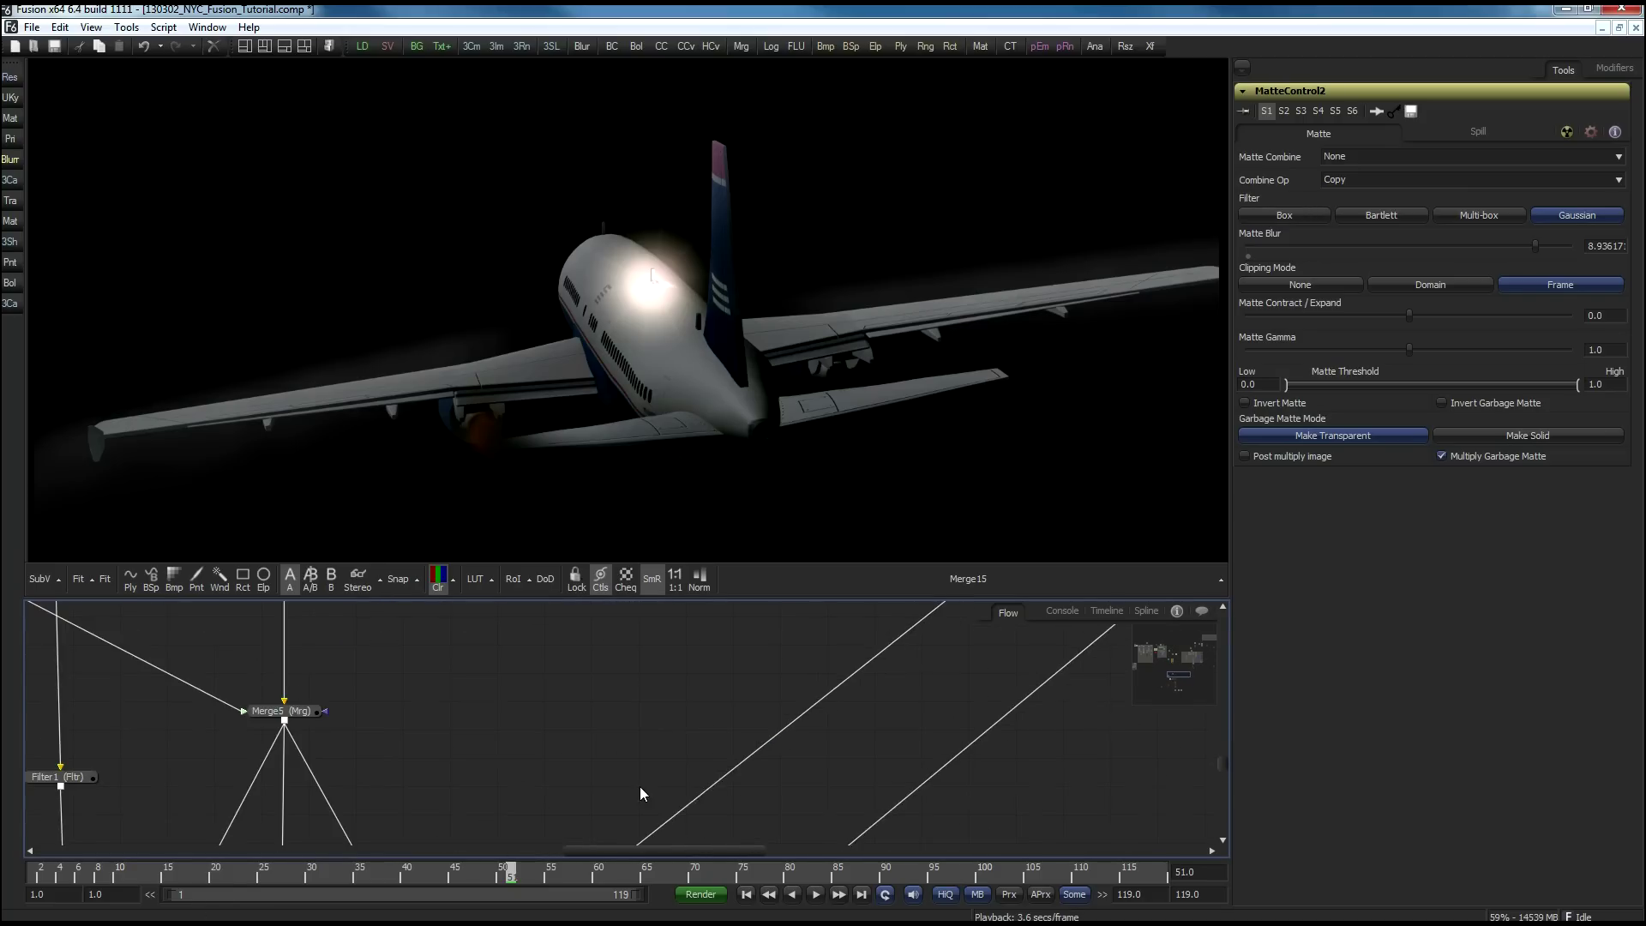
pyautogui.moveTo(923, 660); pyautogui.dragTo(761, 841)
pyautogui.moveTo(876, 636); pyautogui.dragTo(530, 843)
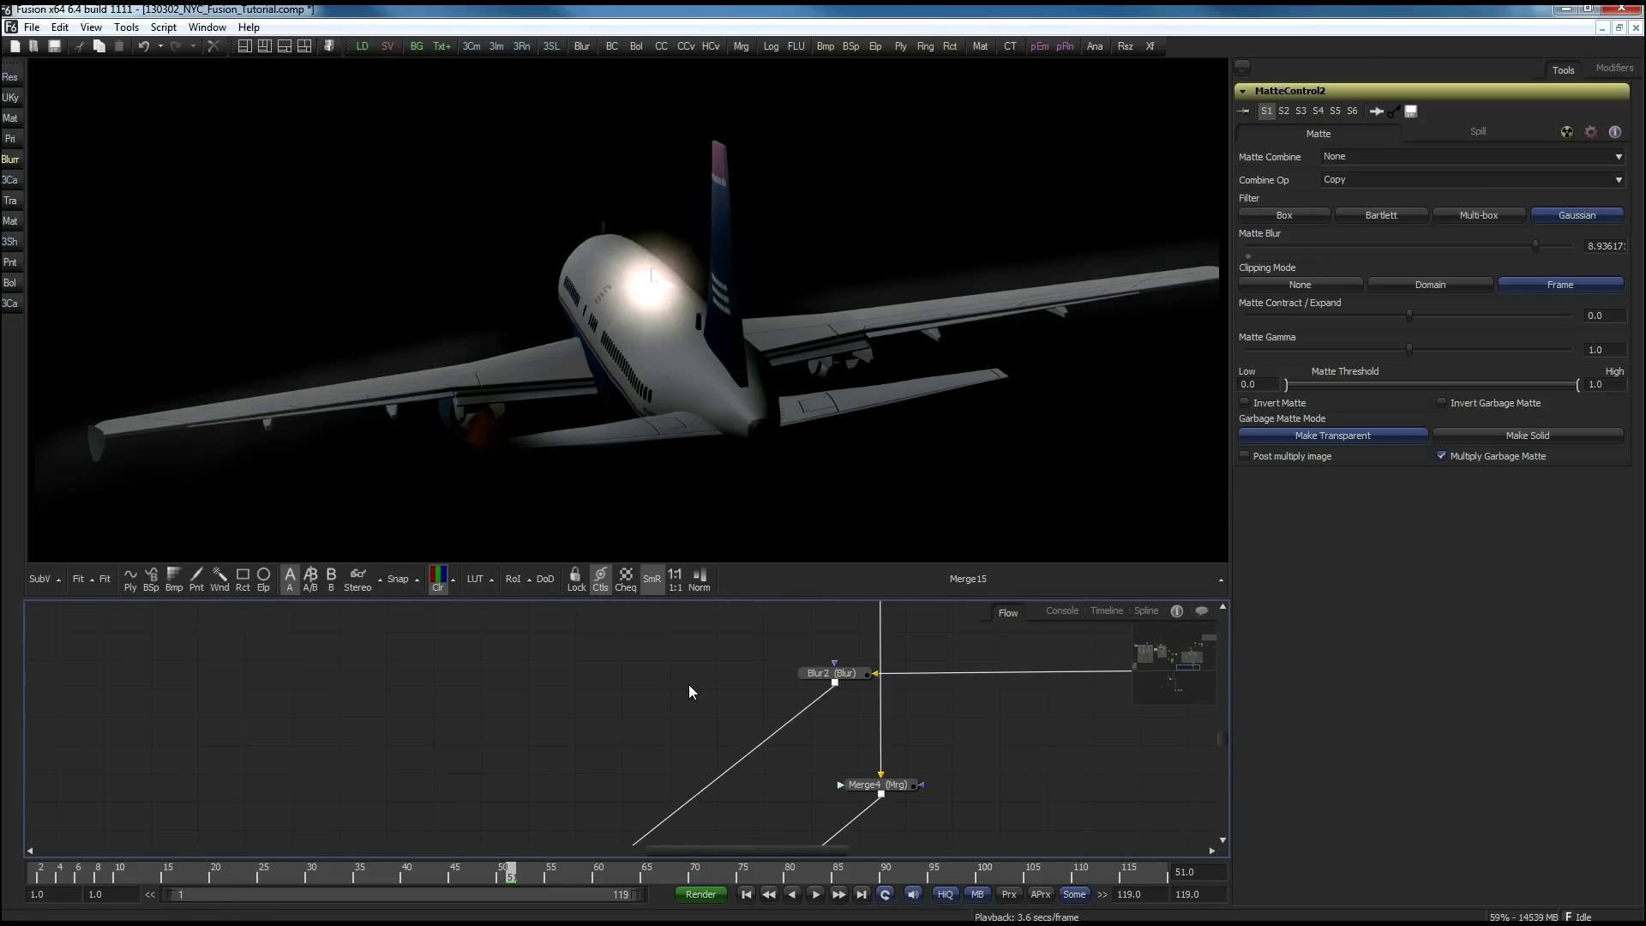
pyautogui.click(827, 672)
pyautogui.press('1')
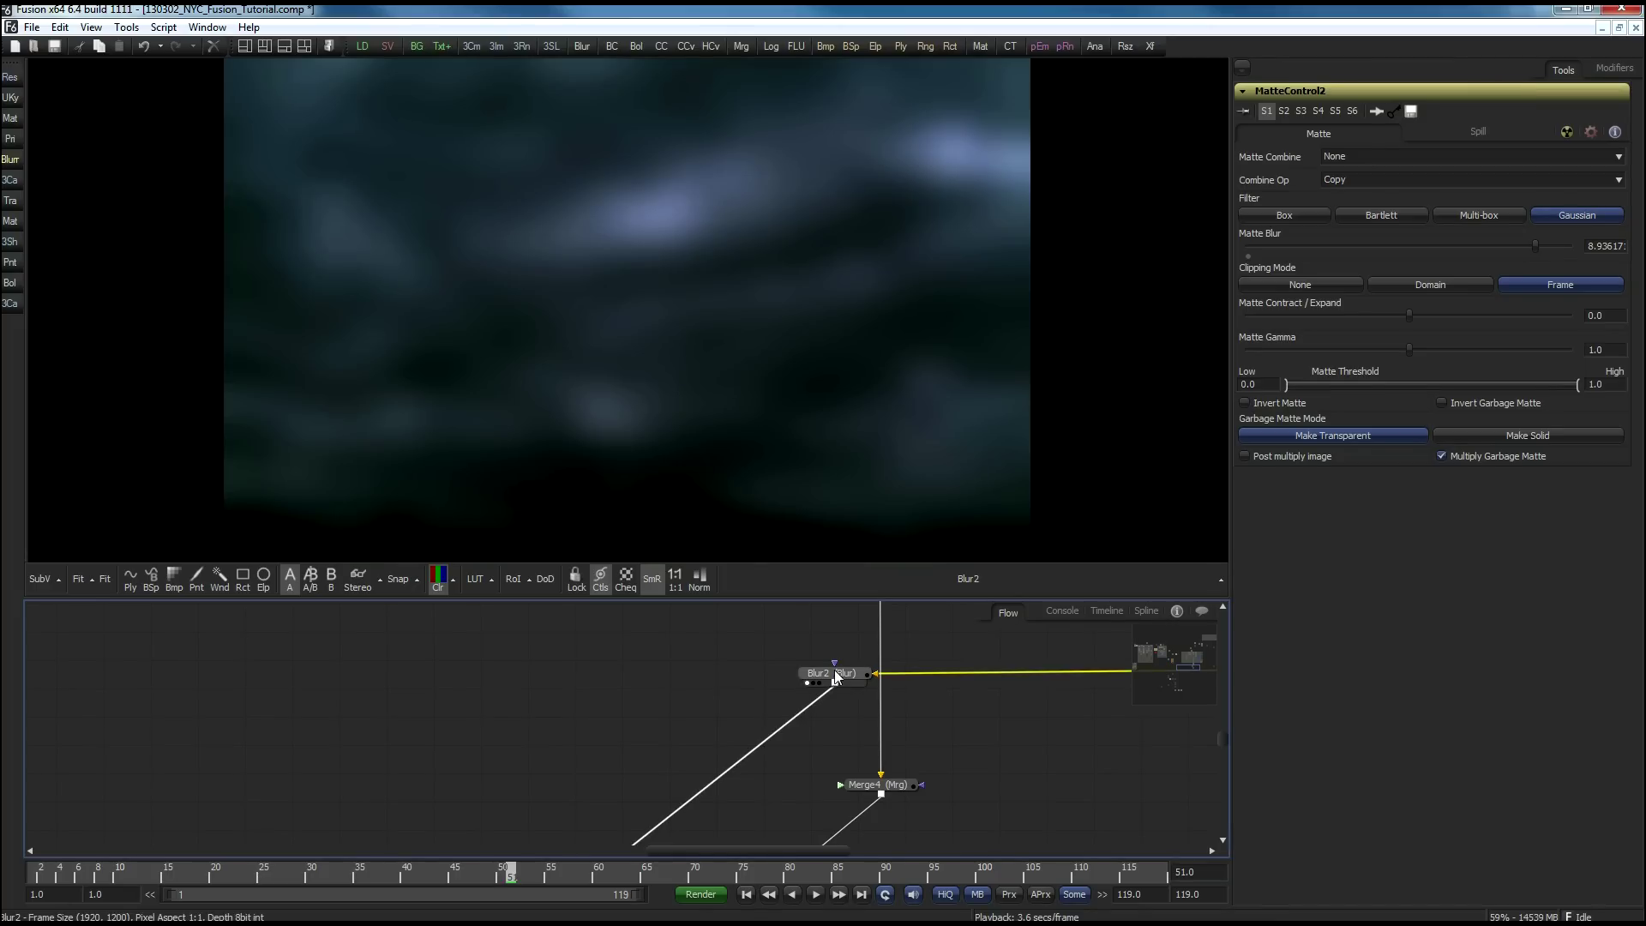
pyautogui.moveTo(483, 756); pyautogui.dragTo(694, 631)
pyautogui.moveTo(585, 801); pyautogui.dragTo(702, 625)
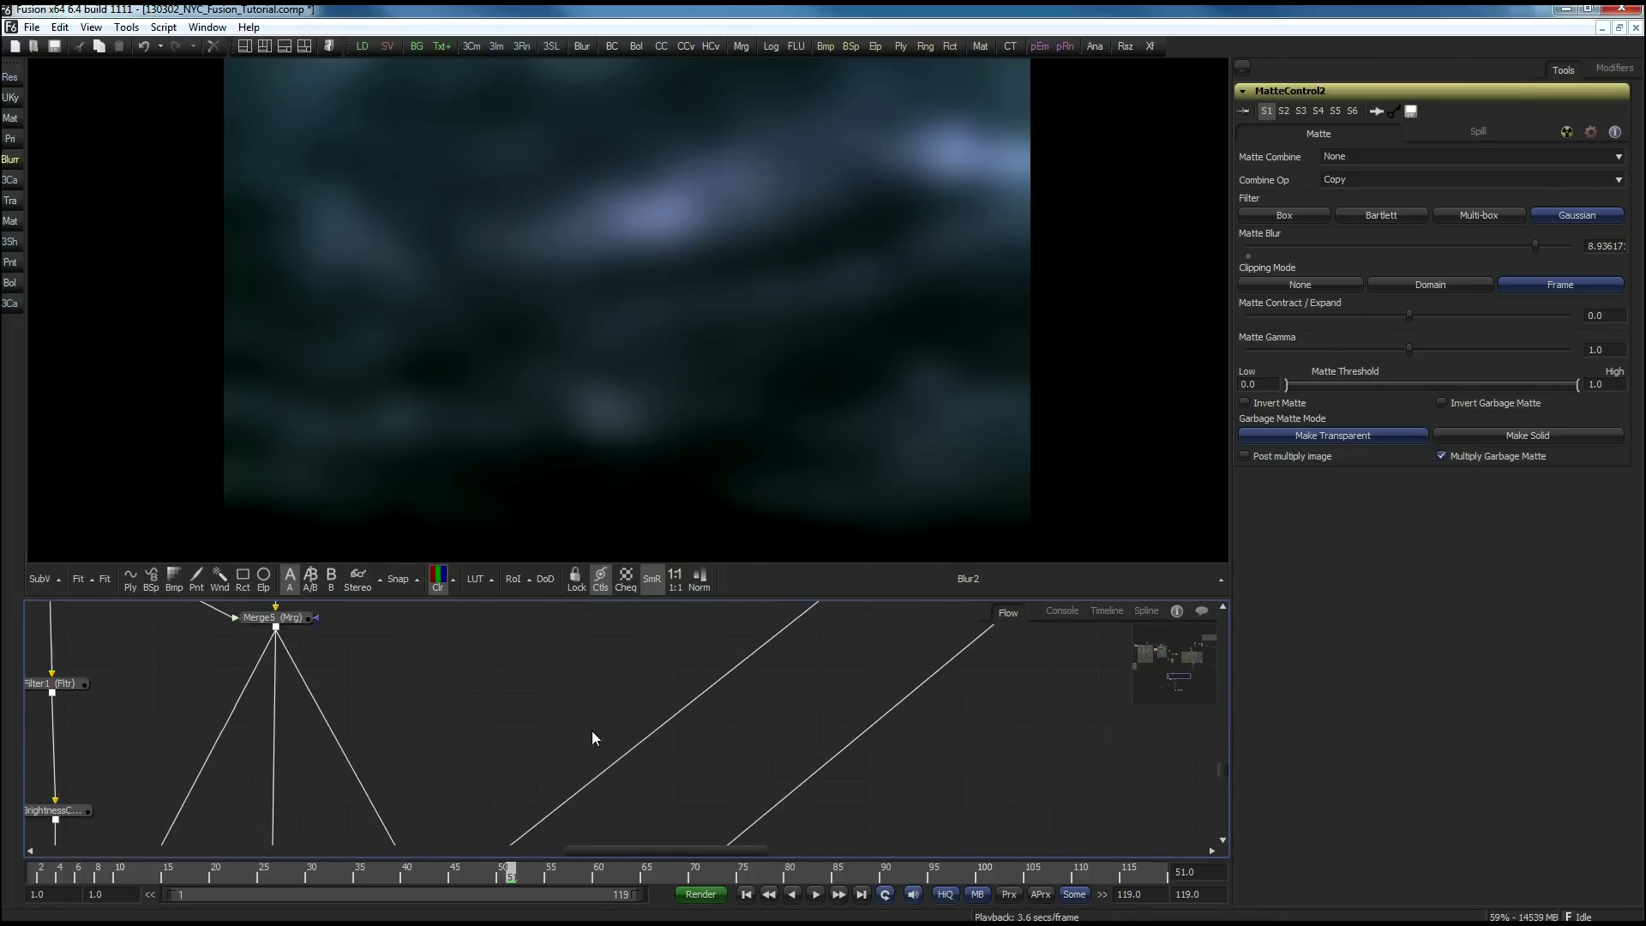
# Step: Display the Merge15 result in the viewer and open its merge settings
pyautogui.moveTo(485, 795); pyautogui.dragTo(670, 625)
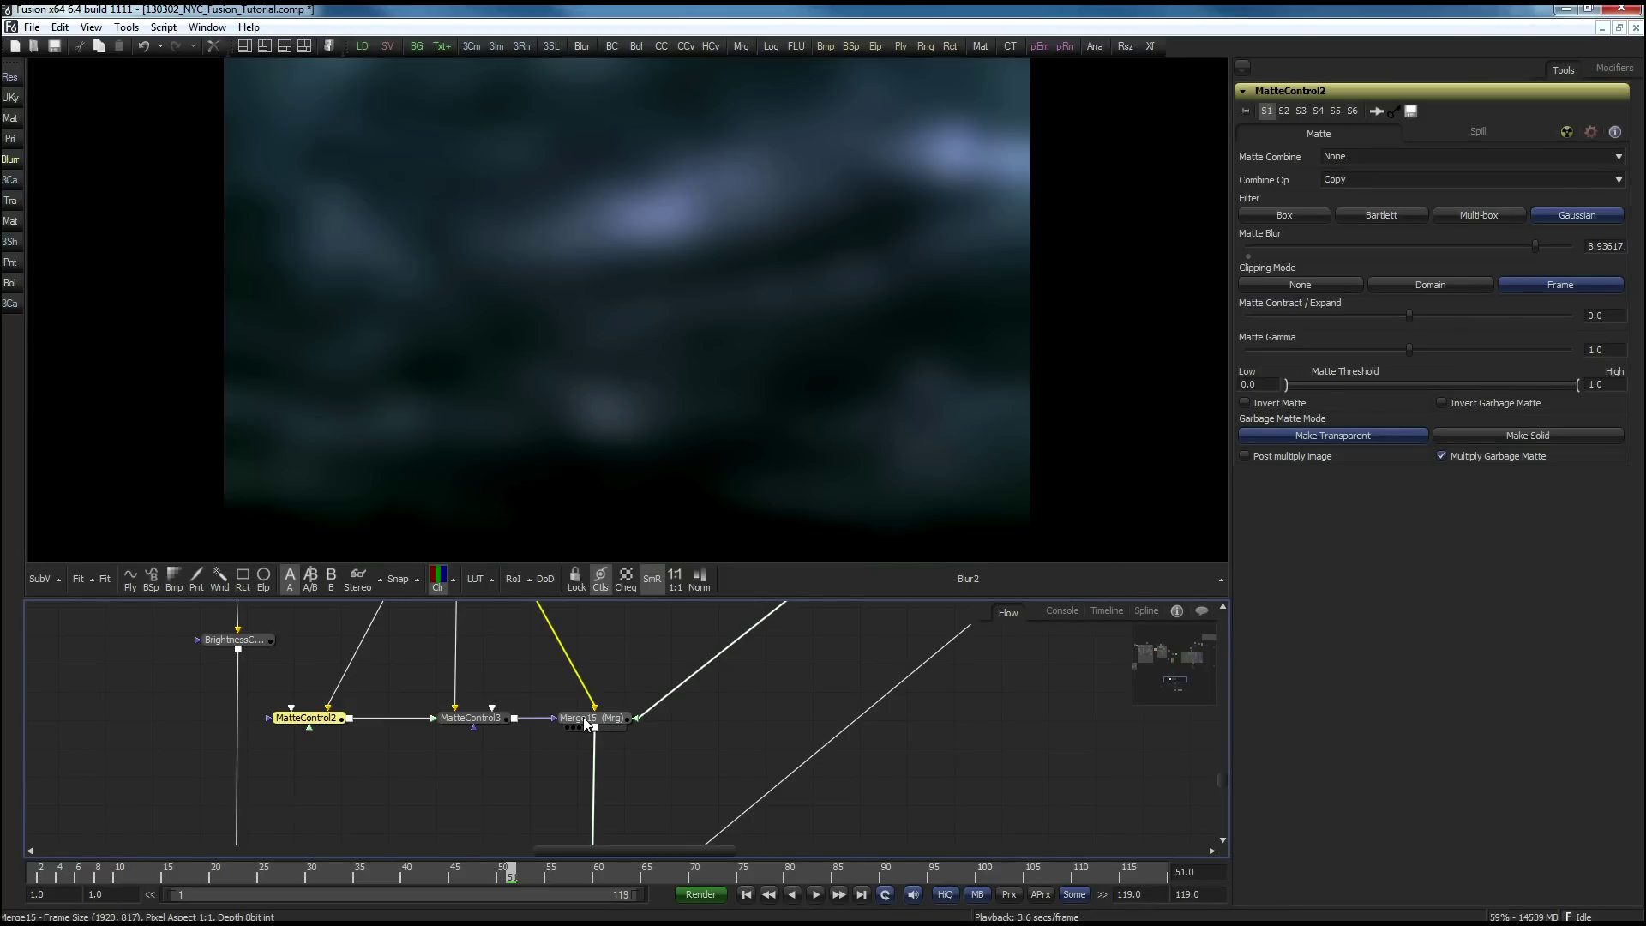
pyautogui.moveTo(583, 716); pyautogui.dragTo(561, 351)
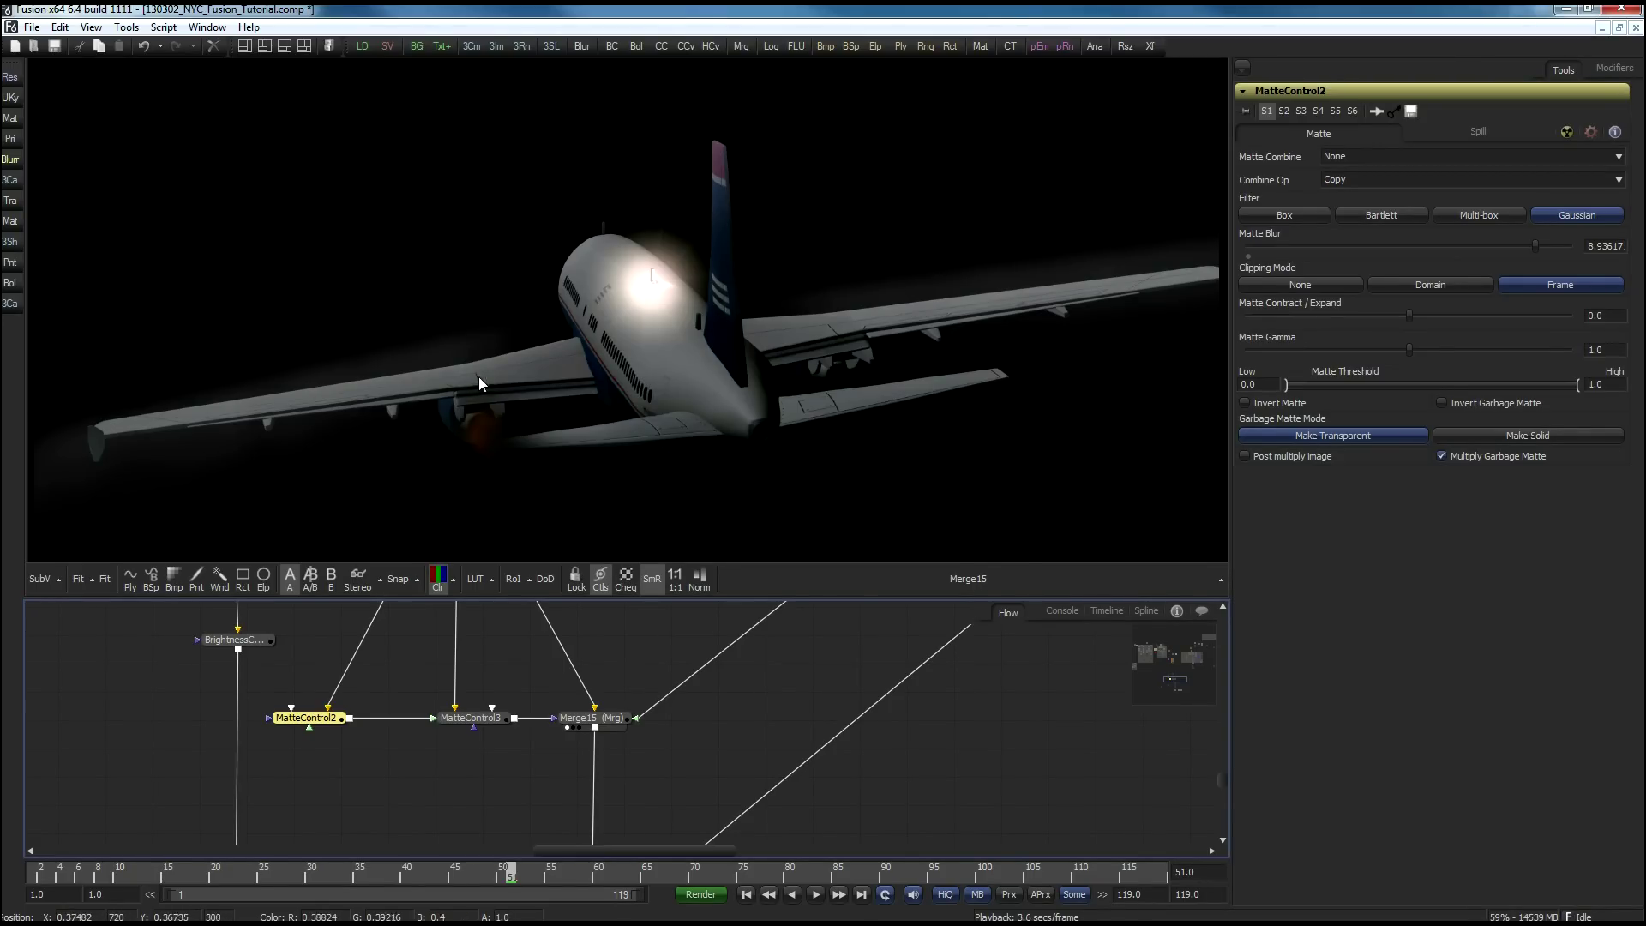
pyautogui.click(600, 720)
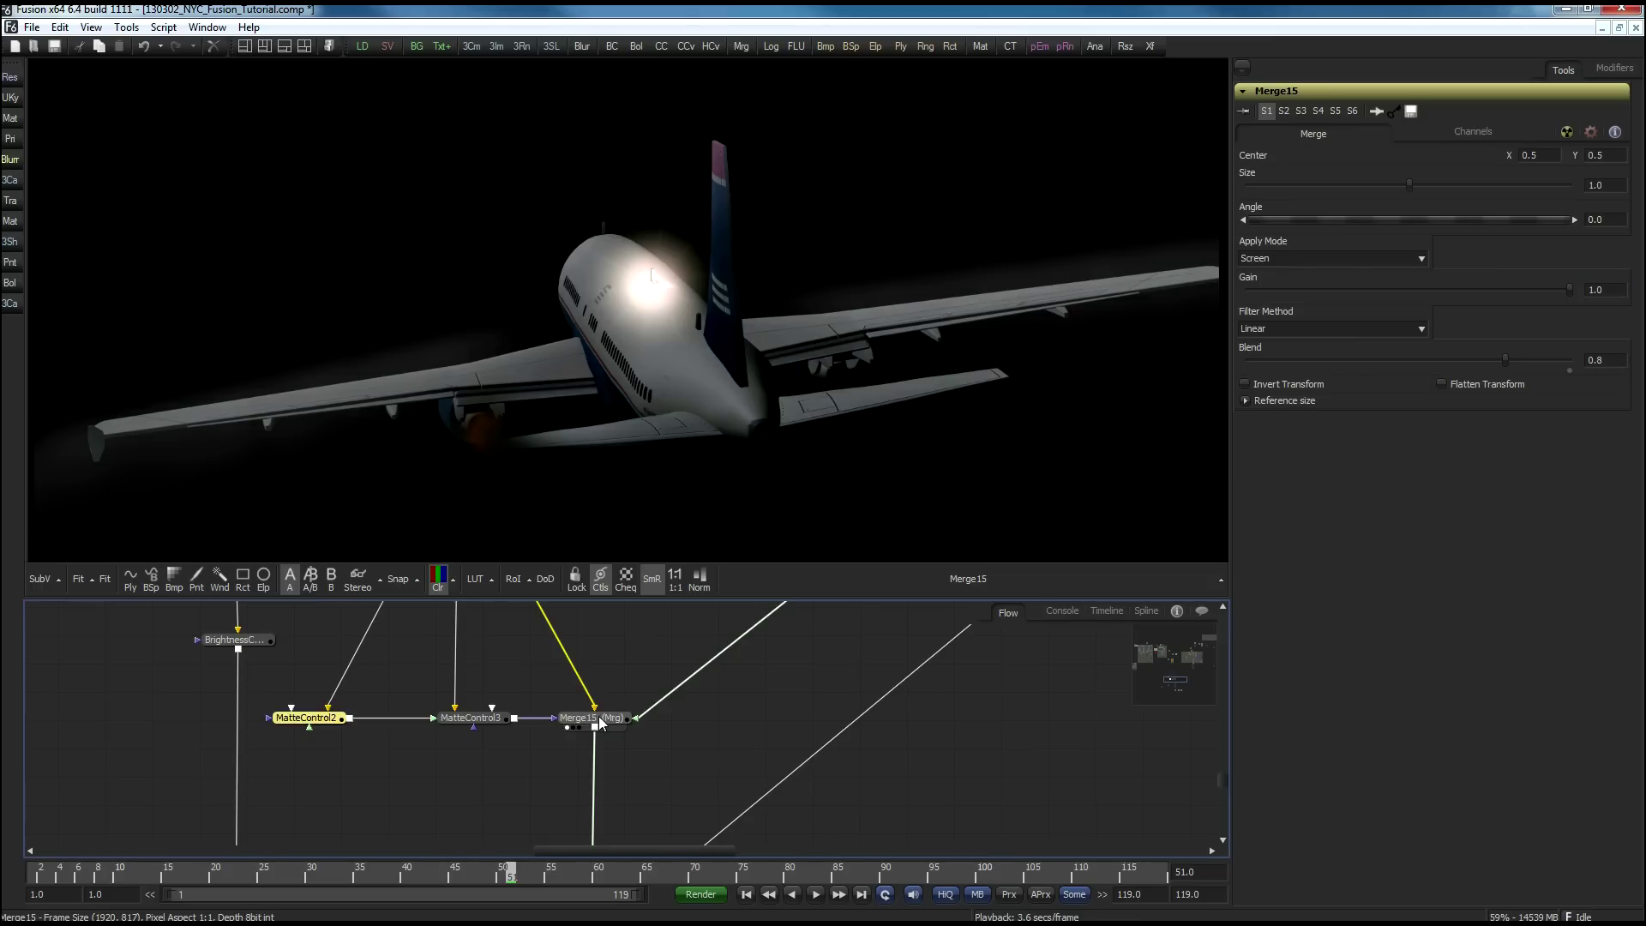
pyautogui.click(600, 721)
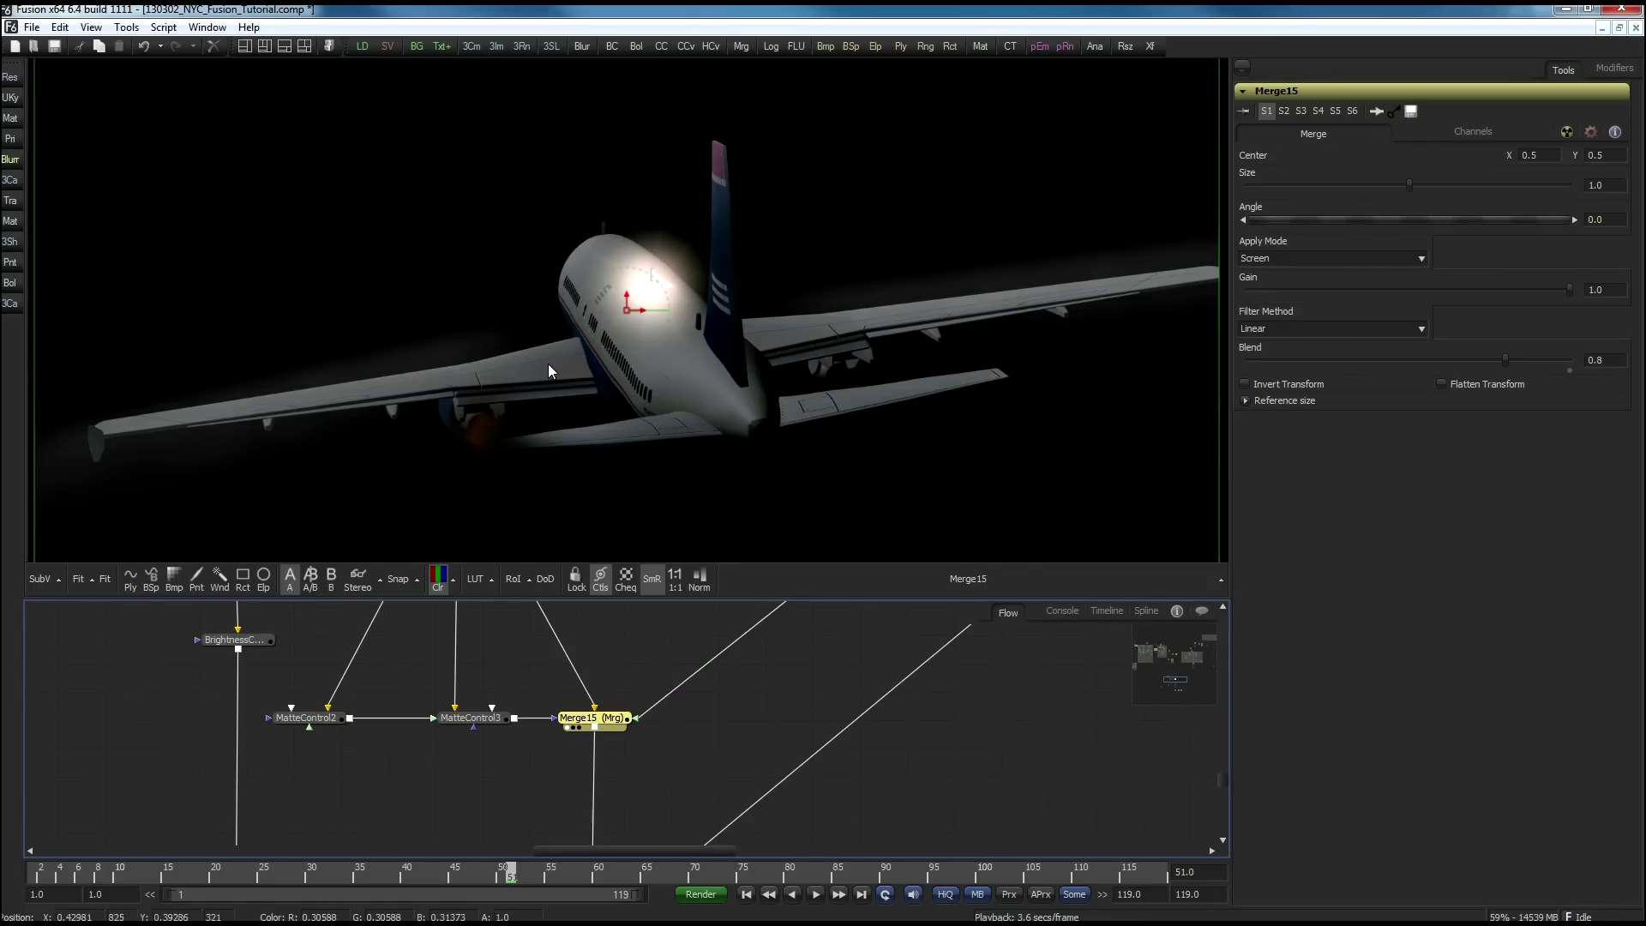
# Step: Insert a pipe router on the connection from Blur2 to Merge15 and place it just above Merge15
pyautogui.moveTo(885, 637); pyautogui.dragTo(747, 876)
pyautogui.moveTo(834, 653); pyautogui.dragTo(655, 680)
pyautogui.moveTo(833, 753); pyautogui.dragTo(509, 813)
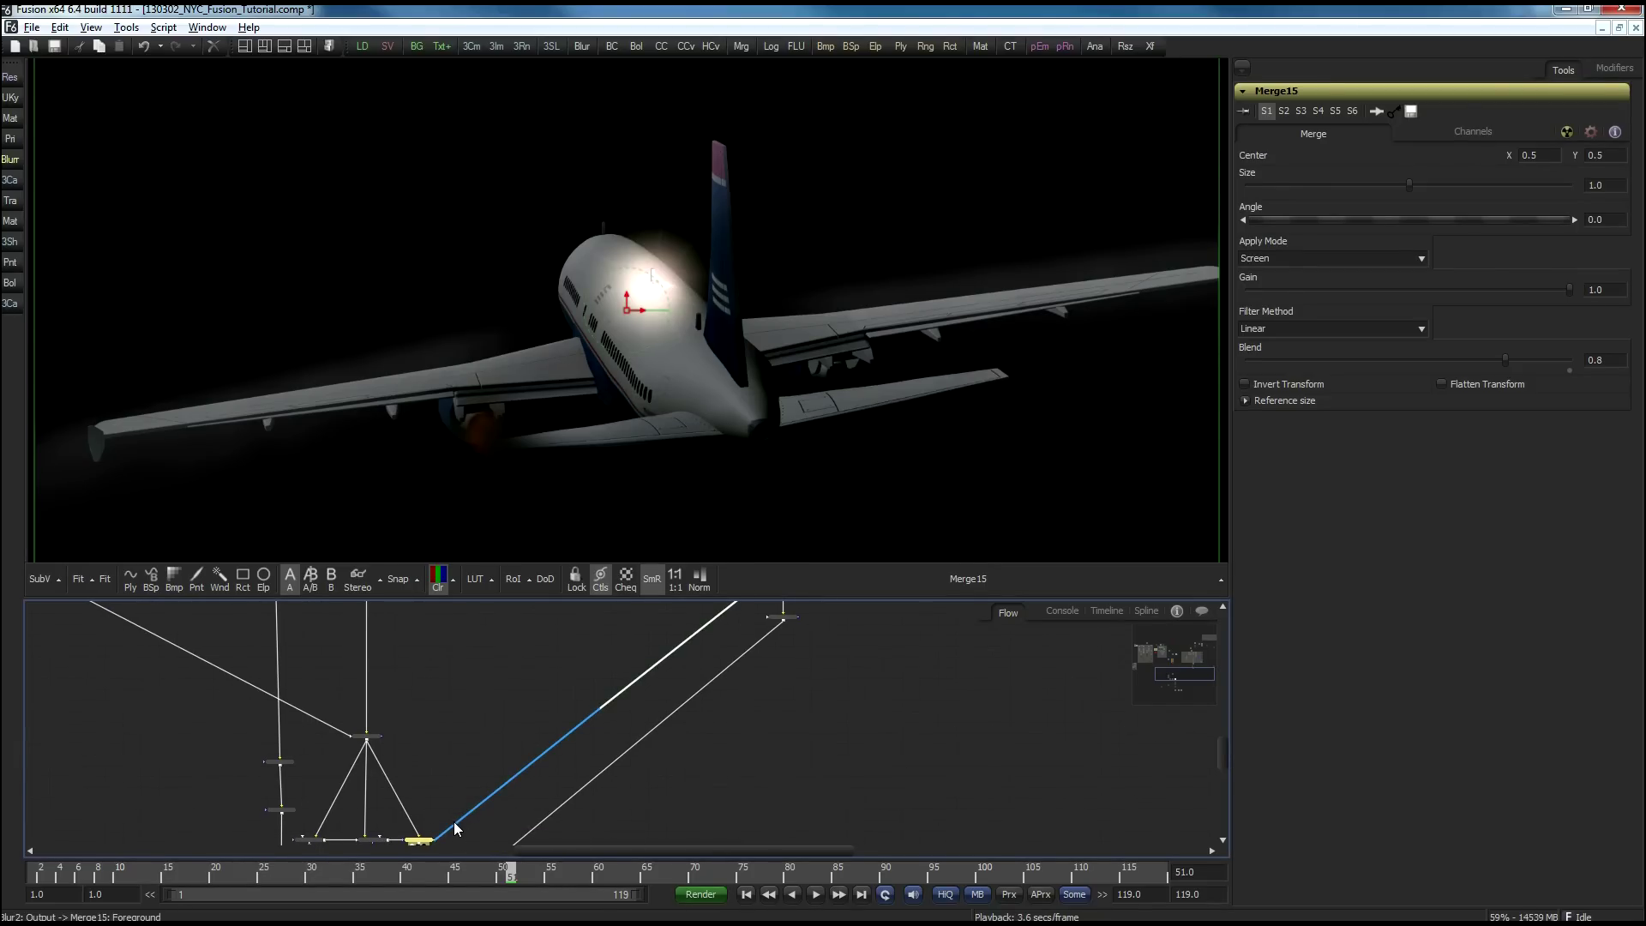
pyautogui.keyDown('alt'); pyautogui.click(453, 823); pyautogui.keyUp('alt')
pyautogui.moveTo(476, 830); pyautogui.dragTo(555, 730)
pyautogui.moveTo(458, 769); pyautogui.dragTo(591, 858)
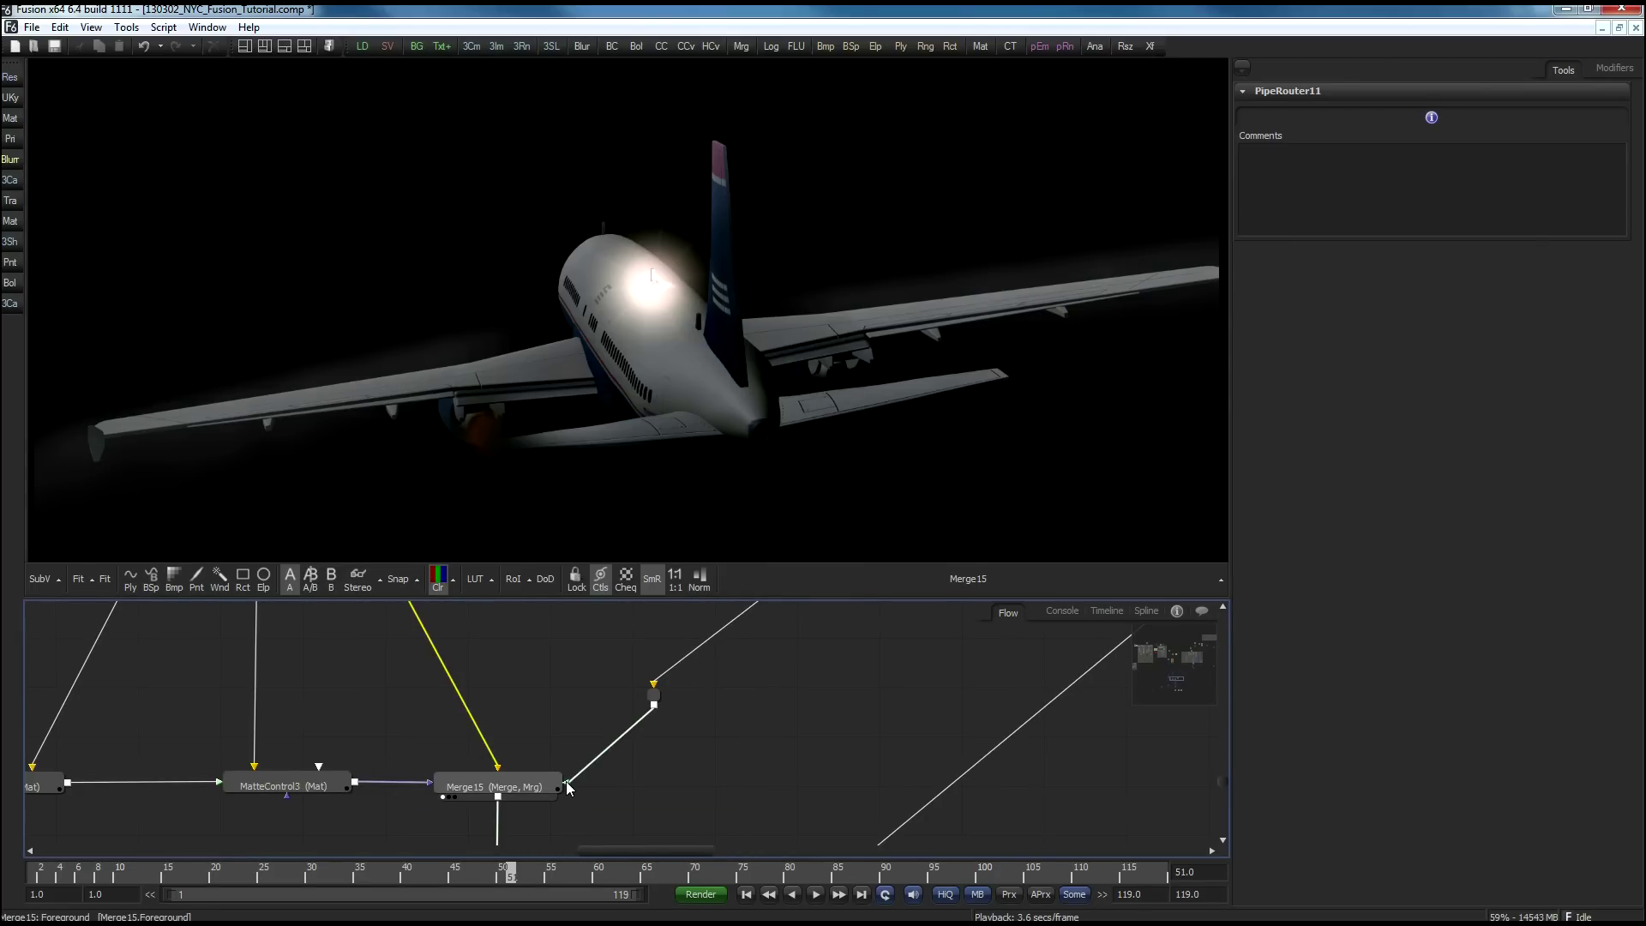
# Step: Disconnect the router from Merge15's foreground input, reconnect it, and delete the router
pyautogui.moveTo(586, 782); pyautogui.dragTo(614, 783)
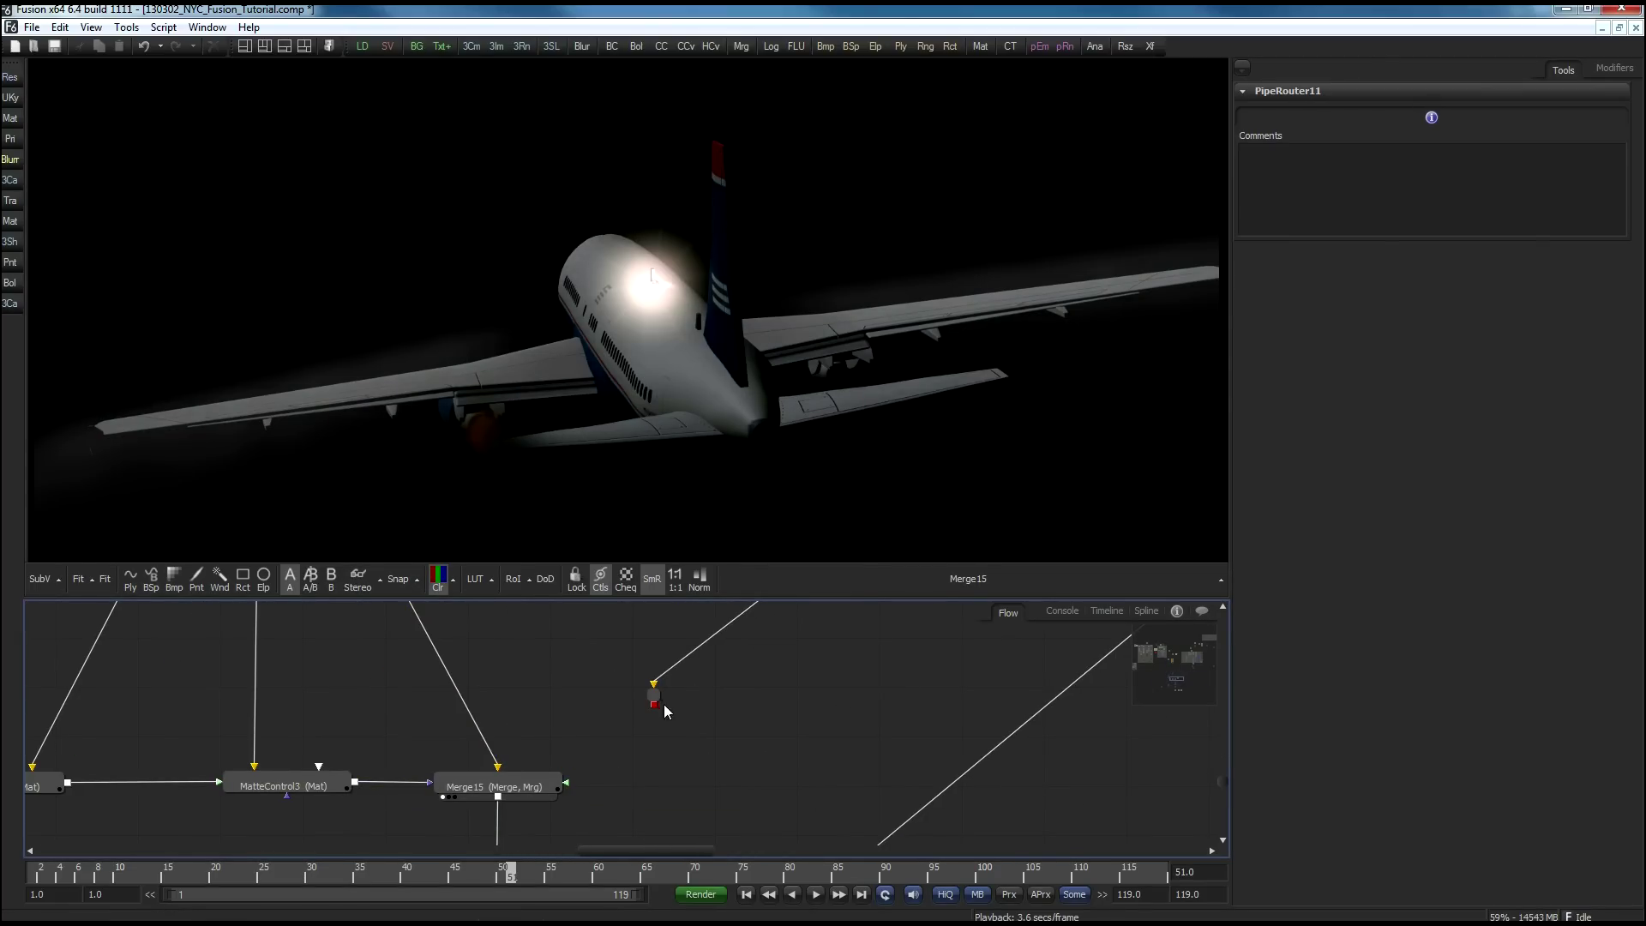
pyautogui.moveTo(652, 703); pyautogui.dragTo(546, 788)
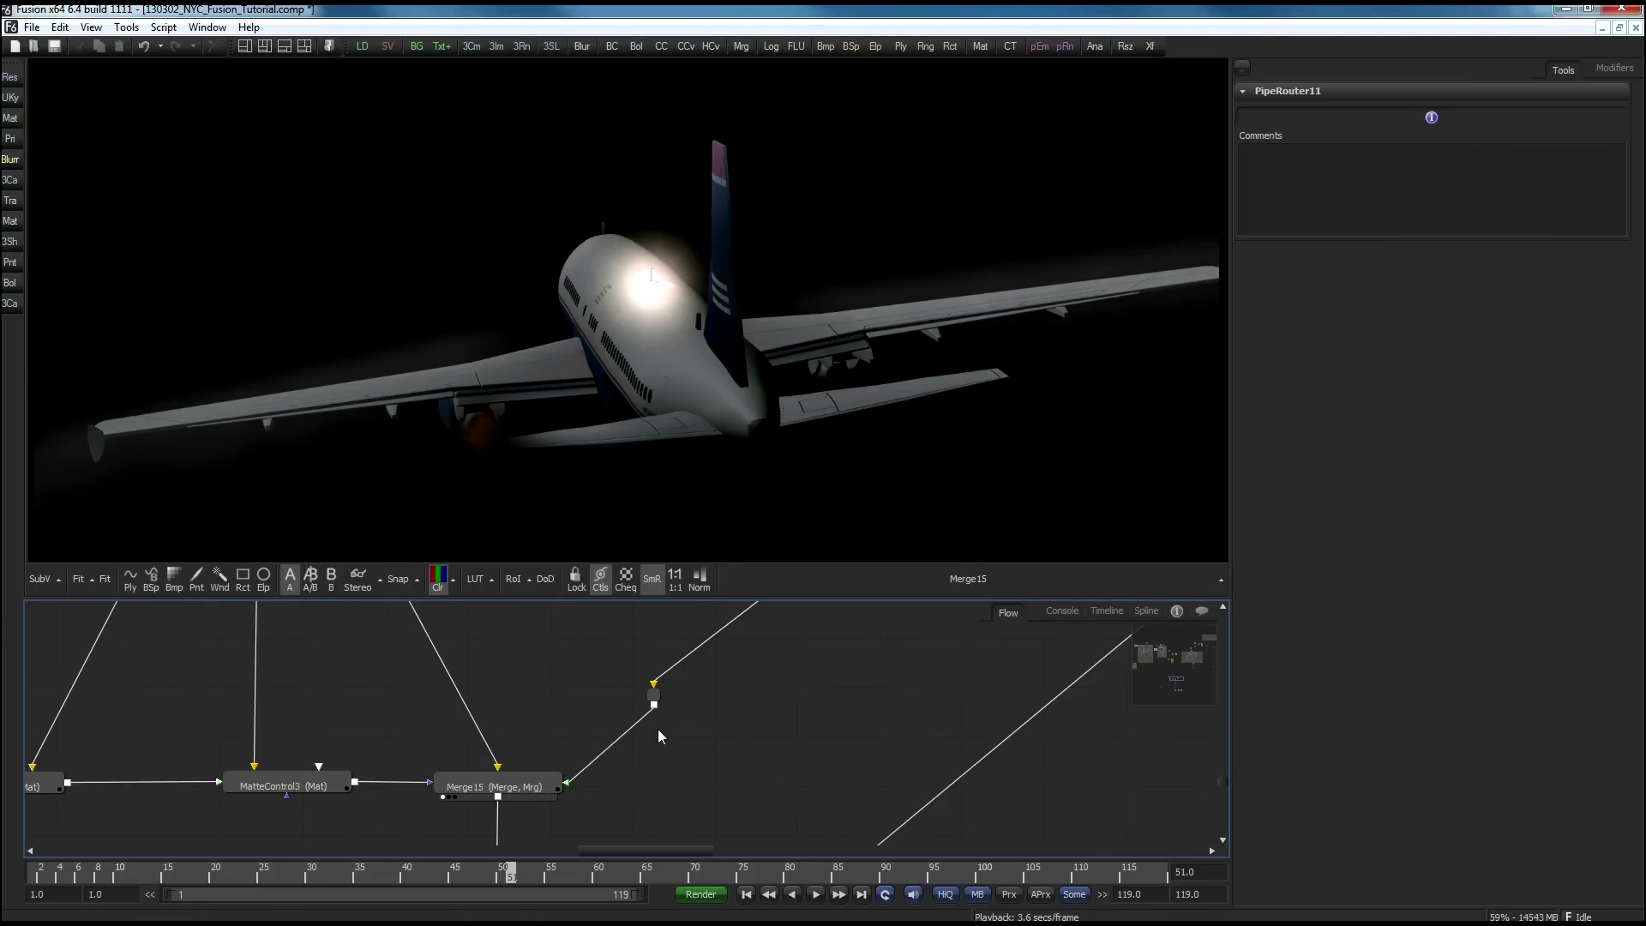
pyautogui.click(655, 694)
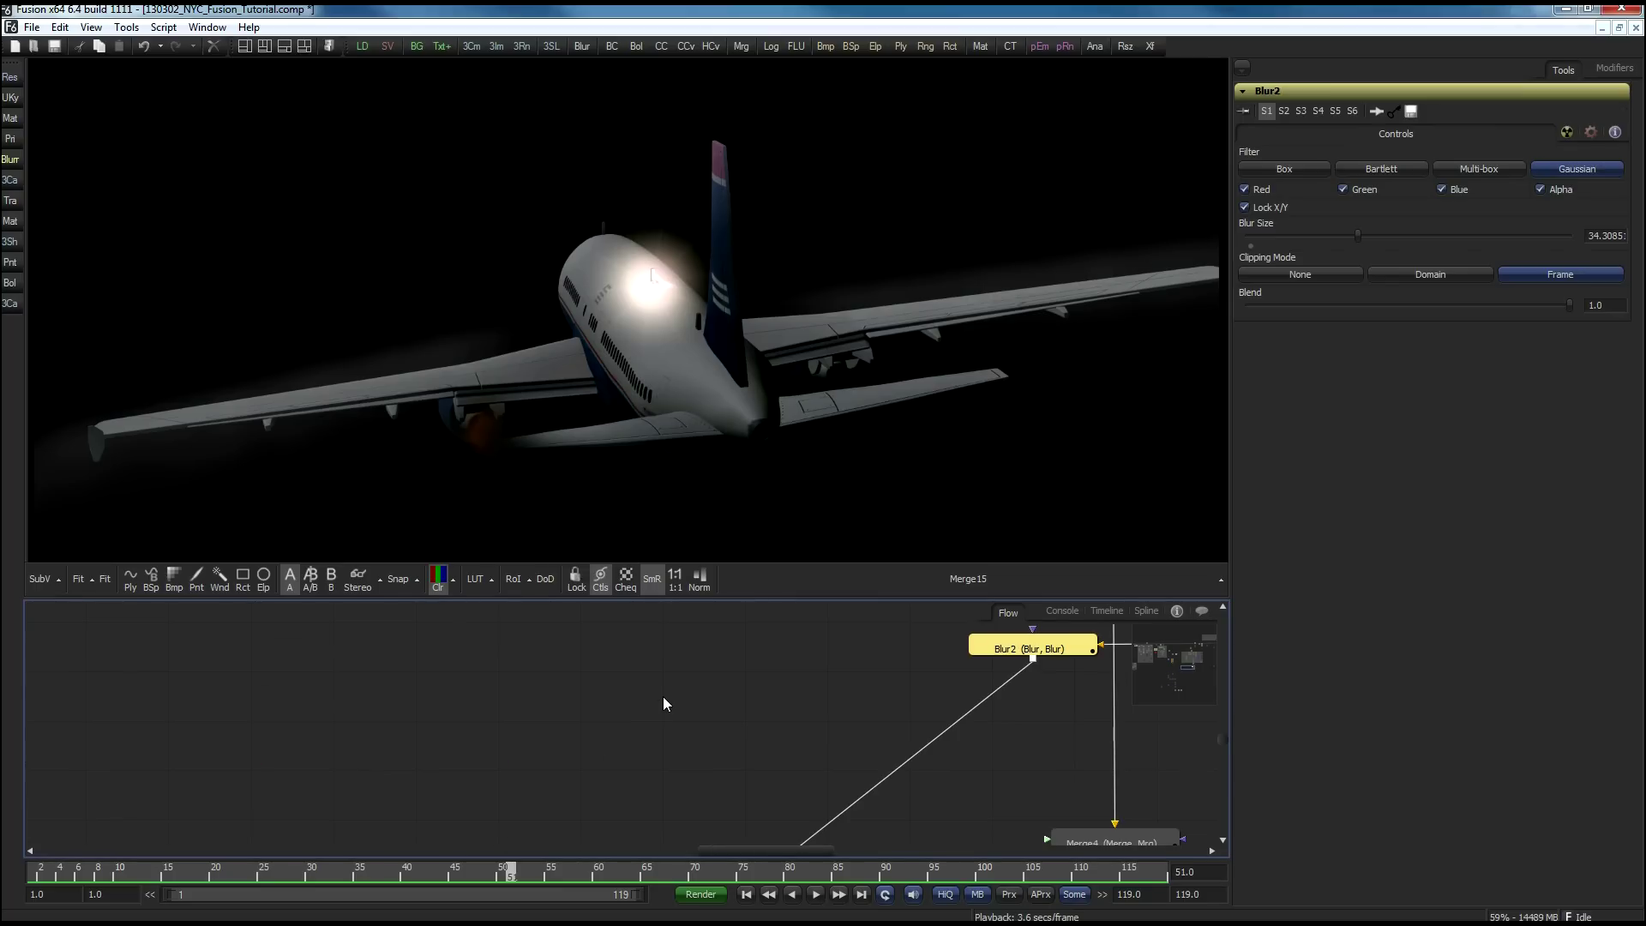
# Step: Follow Merge15's output down to Merge8 and display that composite in the viewer
pyautogui.scroll(-3, 559, 761)
pyautogui.scroll(-4, 564, 763)
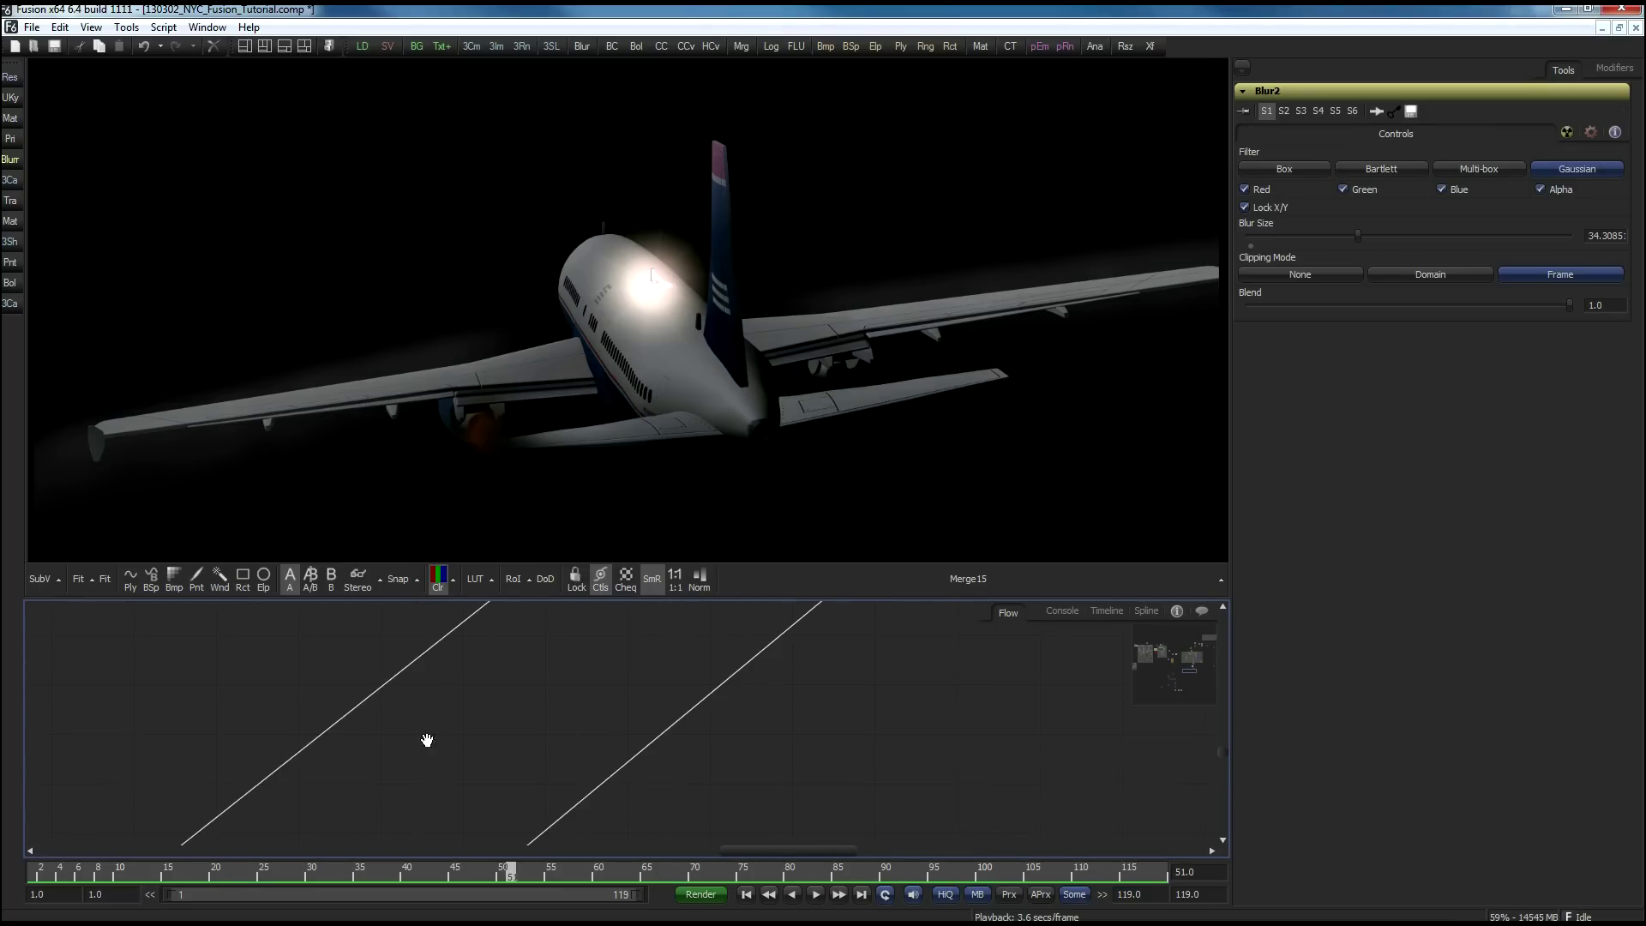
pyautogui.moveTo(600, 790); pyautogui.dragTo(907, 747)
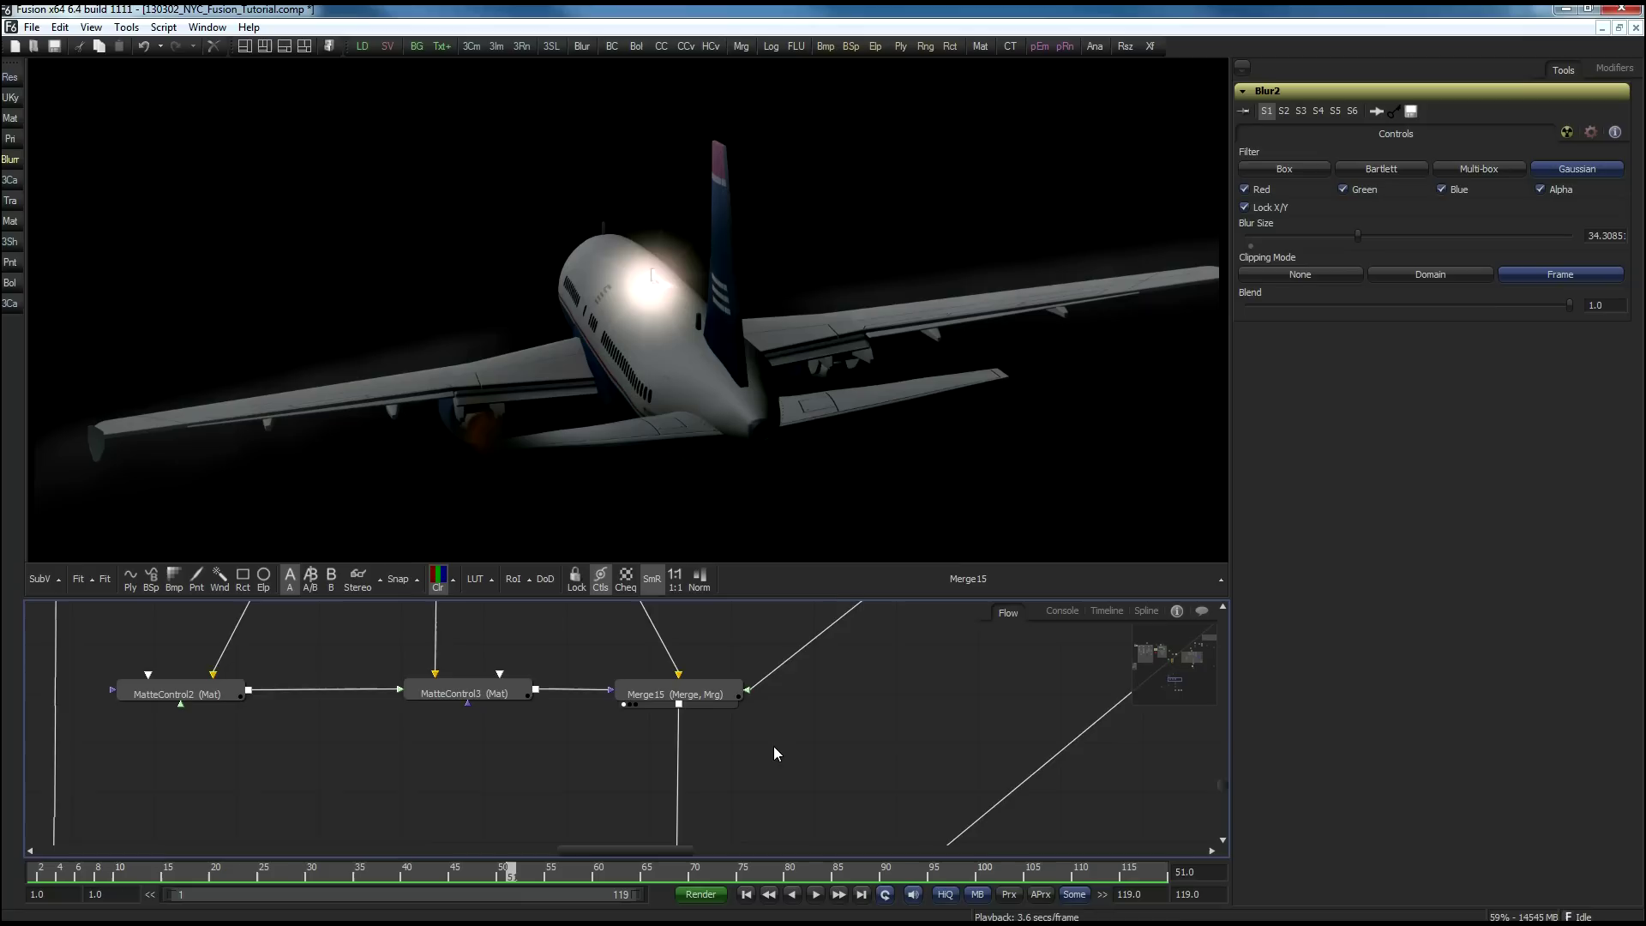
pyautogui.moveTo(775, 751); pyautogui.dragTo(820, 646)
pyautogui.moveTo(896, 686); pyautogui.dragTo(677, 638)
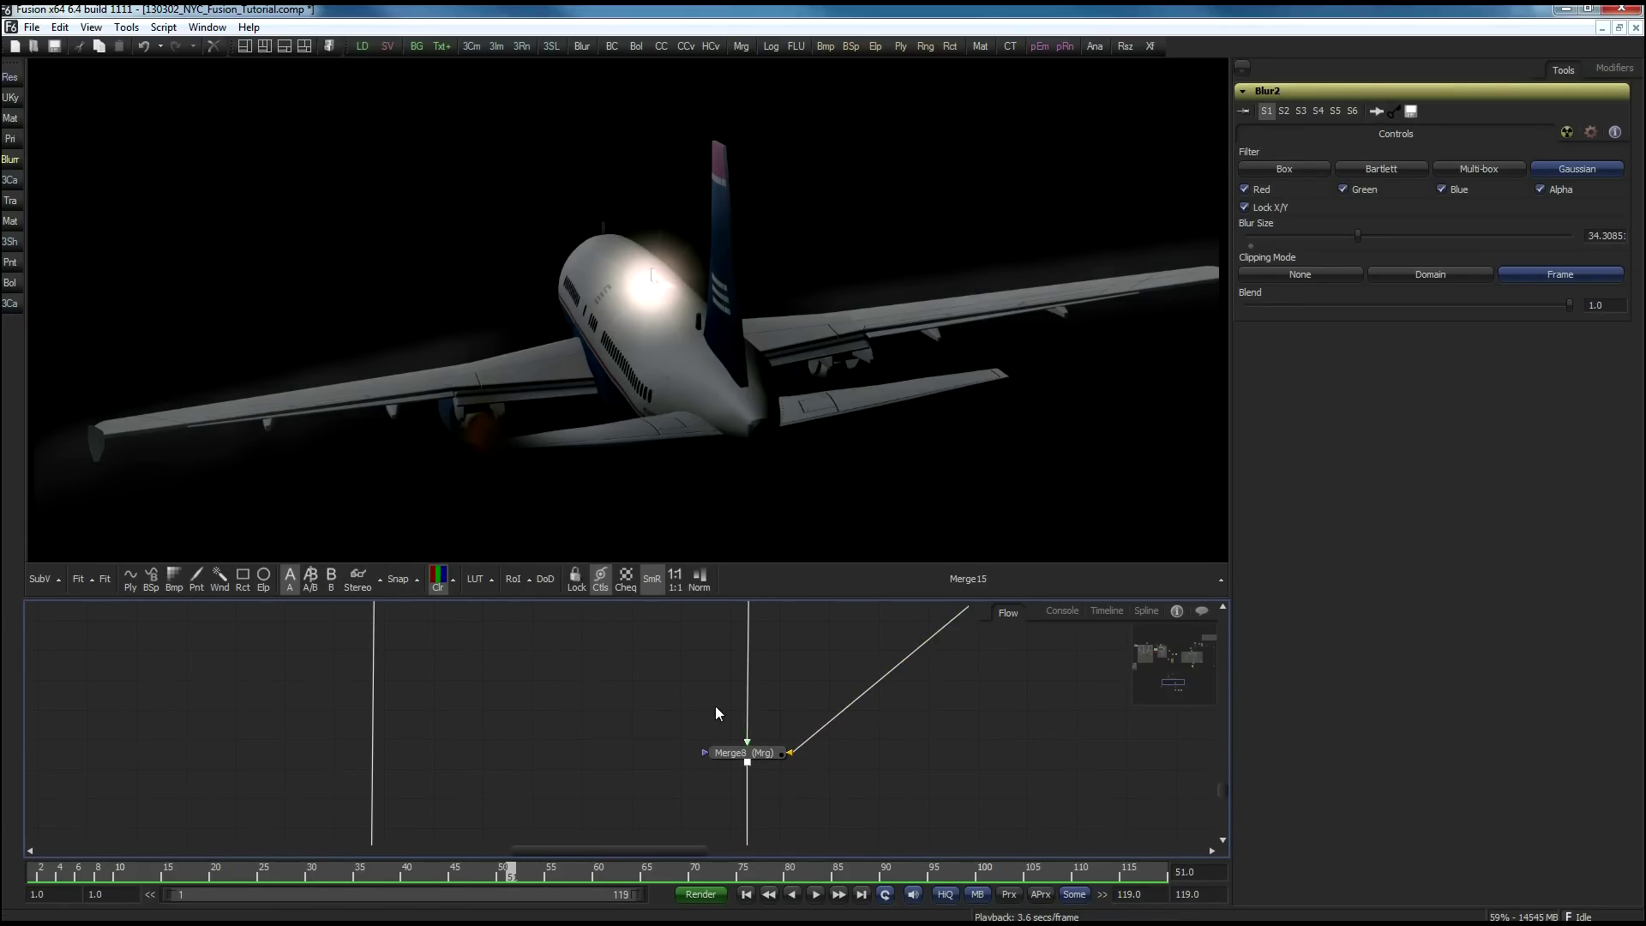
pyautogui.moveTo(733, 753); pyautogui.dragTo(591, 264)
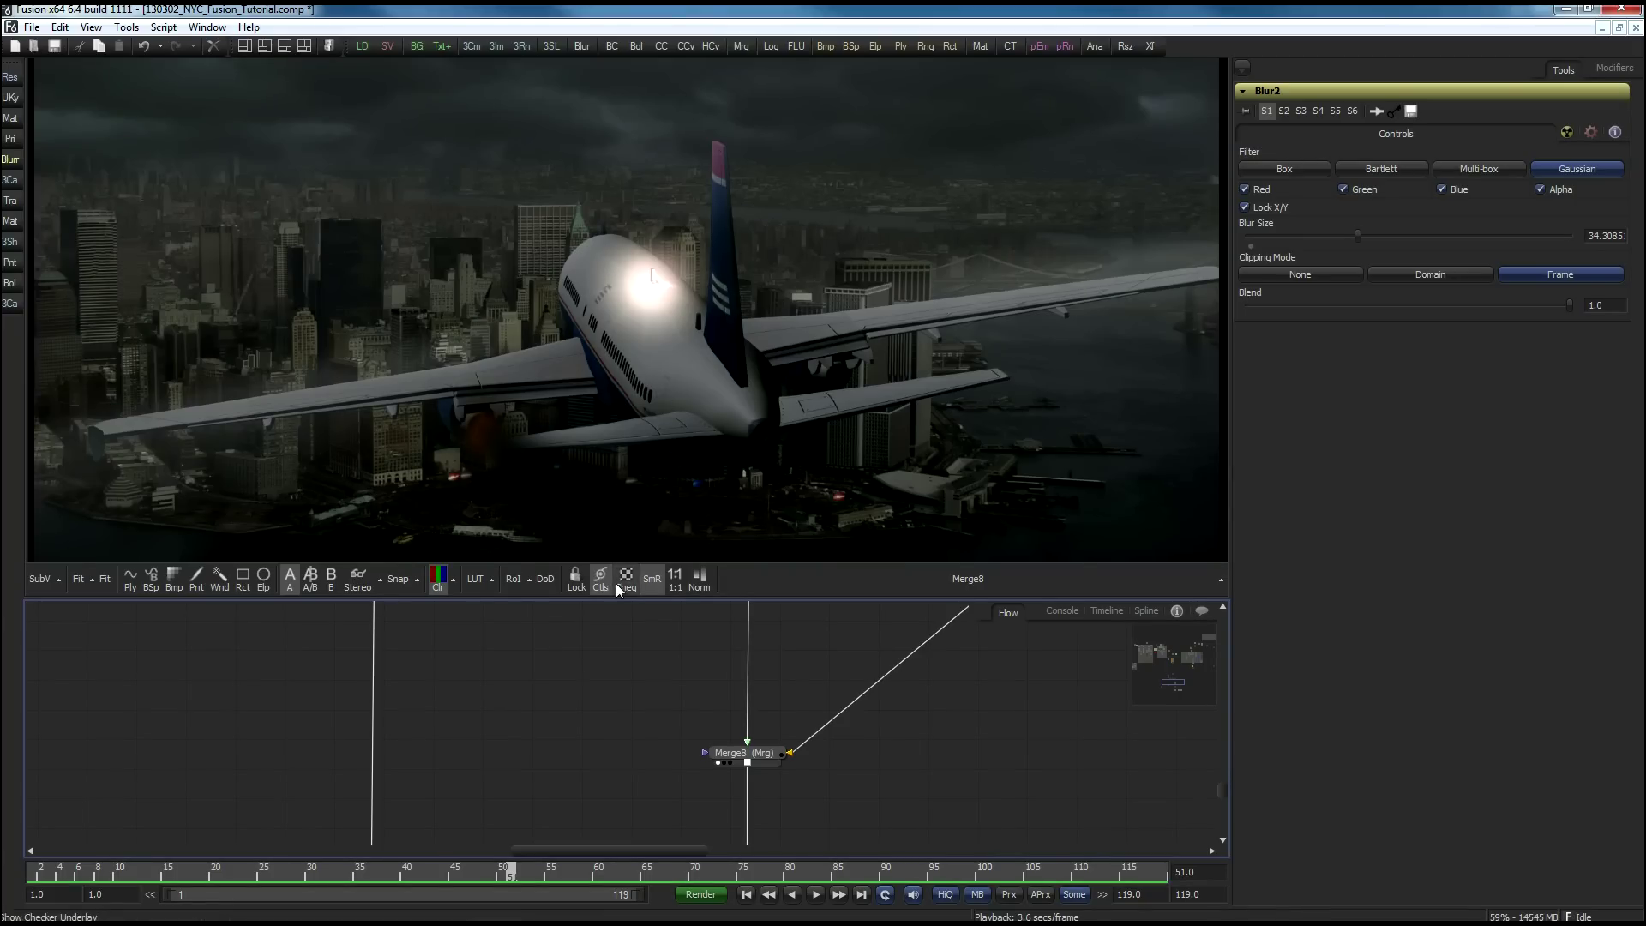
# Step: Examine up close how the aircraft's fuselage and wing edges blend with the city background
pyautogui.moveTo(627, 750); pyautogui.dragTo(632, 604)
pyautogui.scroll(-3, 632, 729)
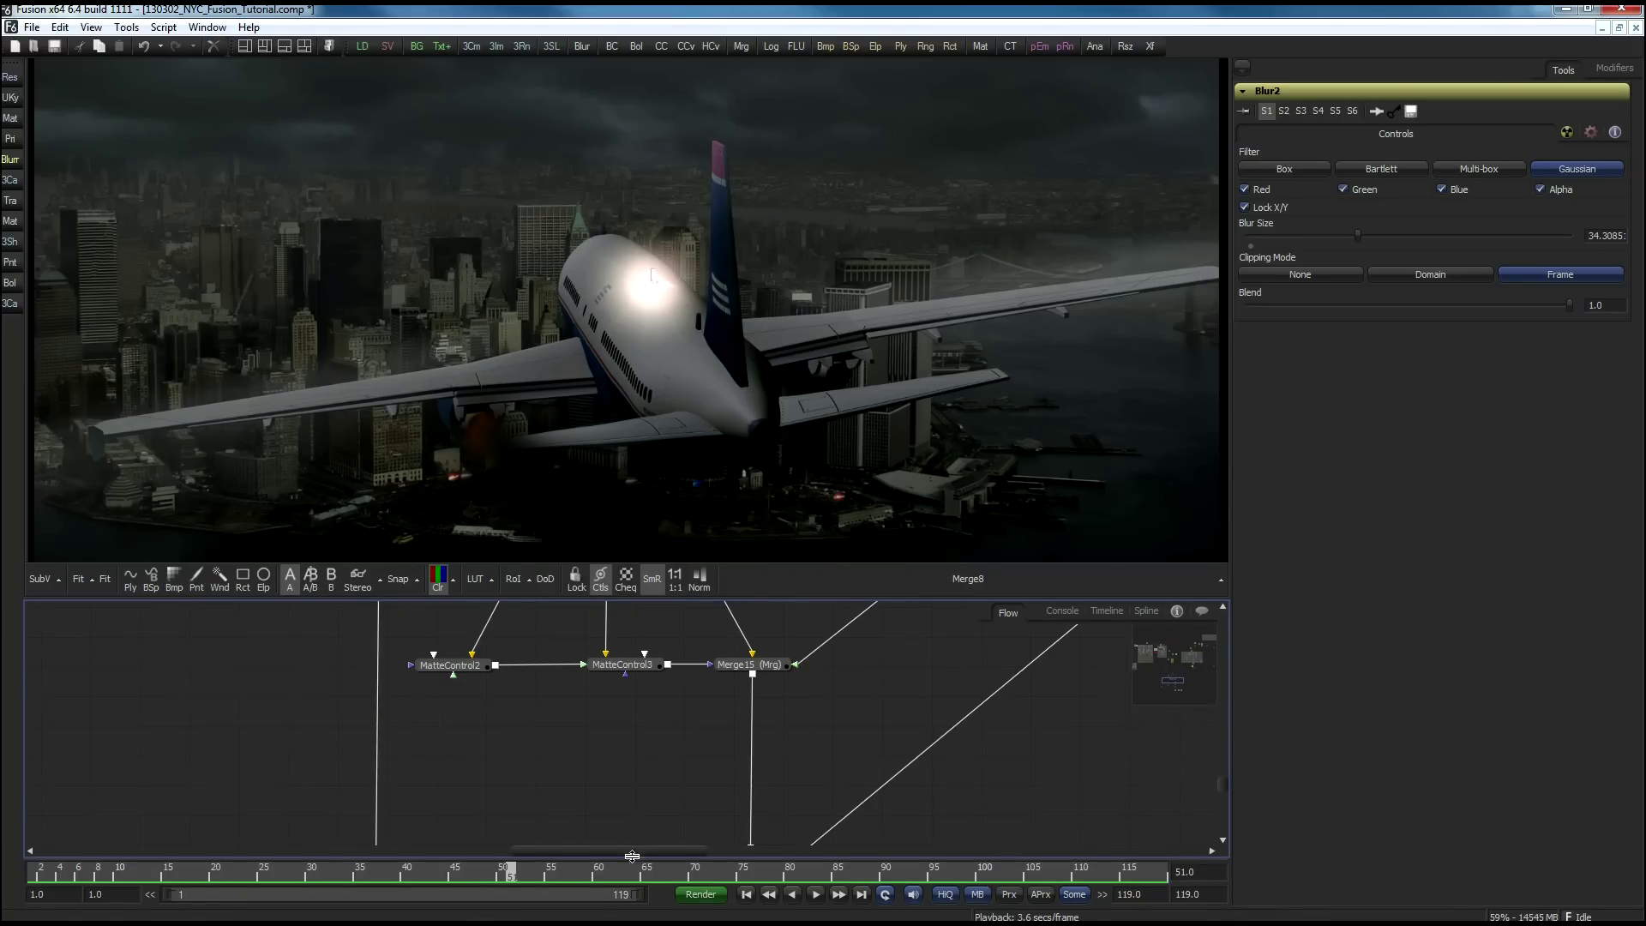
pyautogui.moveTo(445, 313); pyautogui.dragTo(353, 352)
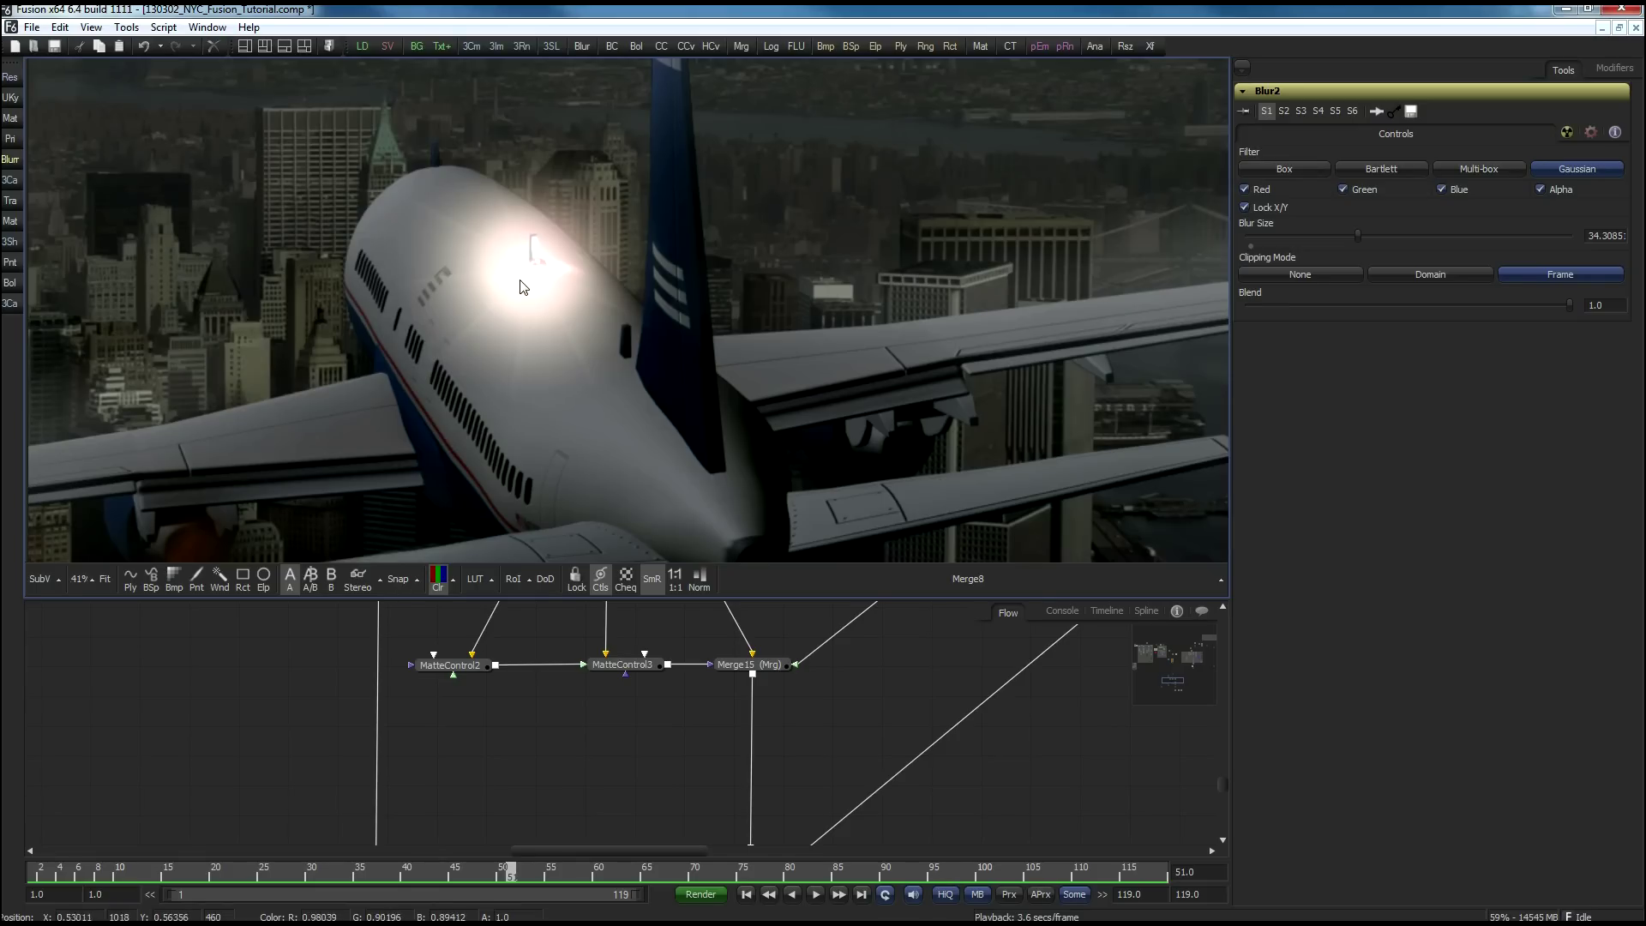
pyautogui.scroll(2, 505, 348)
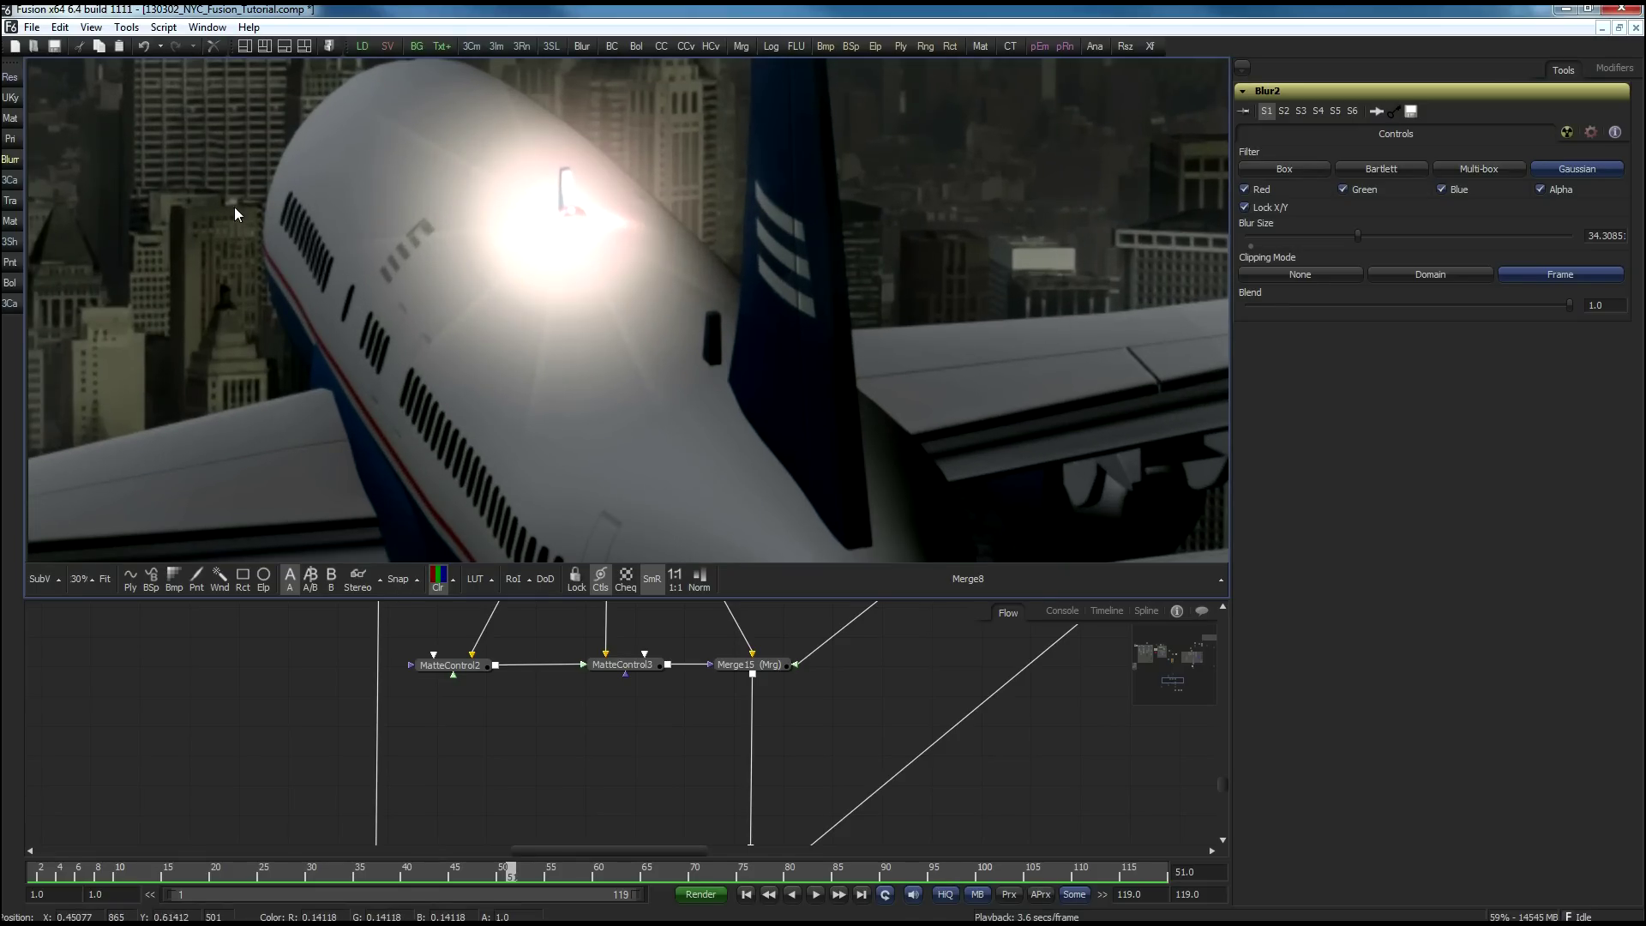
pyautogui.scroll(2, 570, 356)
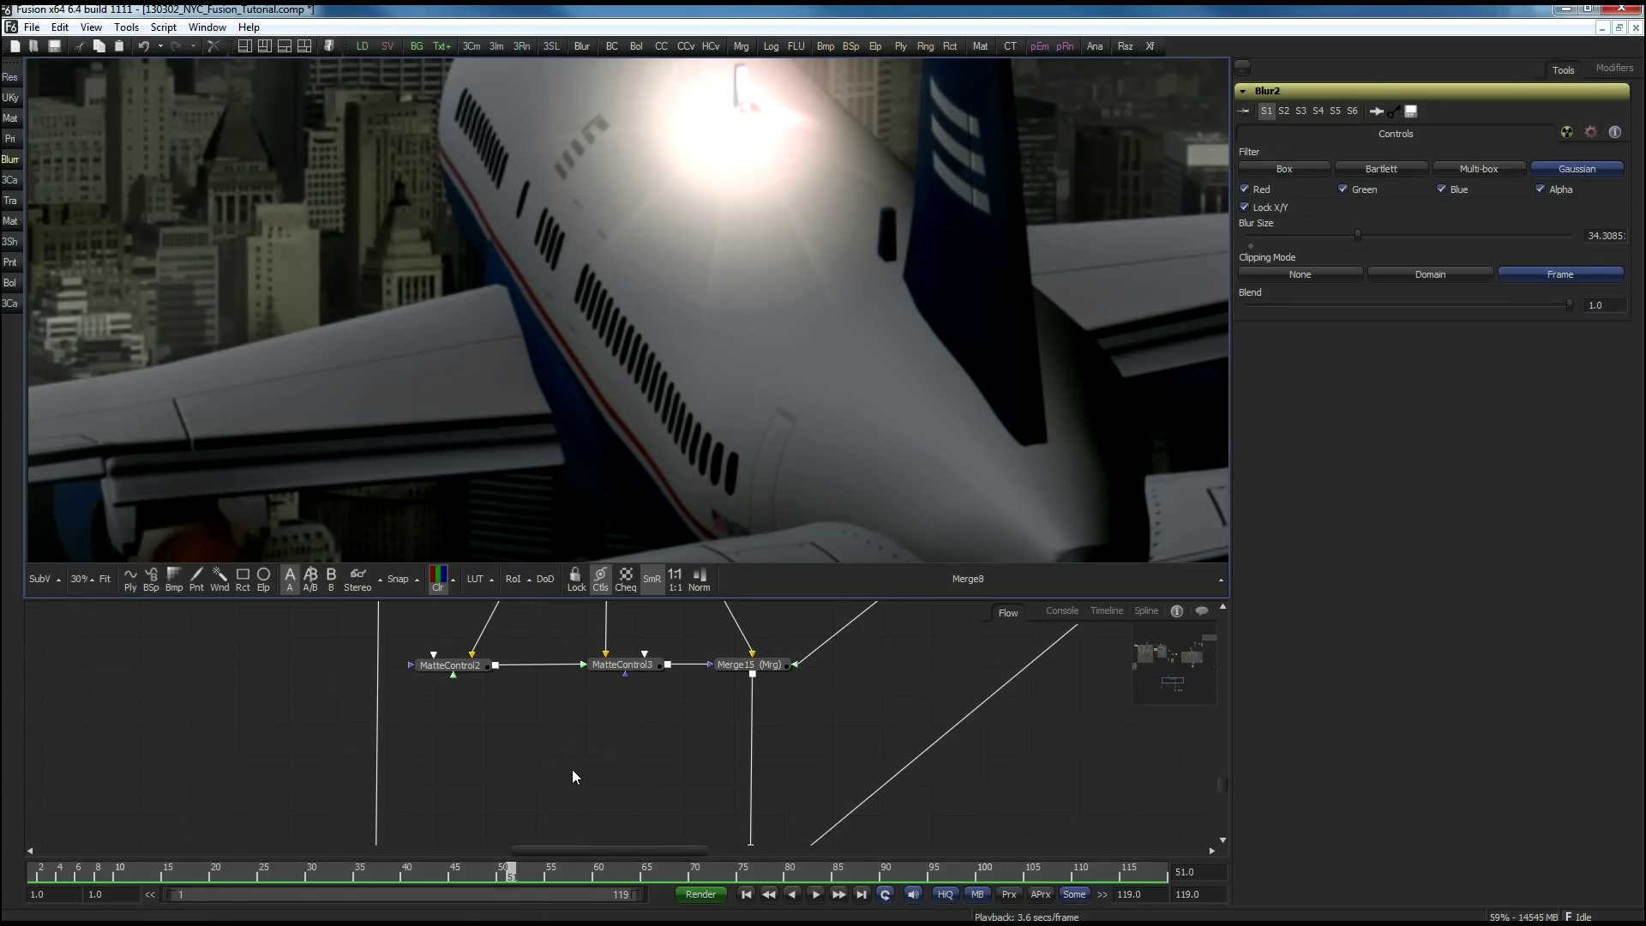
# Step: Trace the aircraft branch up the flow to Renderer3D3 and display its render in the viewer
pyautogui.moveTo(648, 731); pyautogui.dragTo(614, 831)
pyautogui.moveTo(369, 639); pyautogui.dragTo(375, 738)
pyautogui.moveTo(579, 622); pyautogui.dragTo(585, 775)
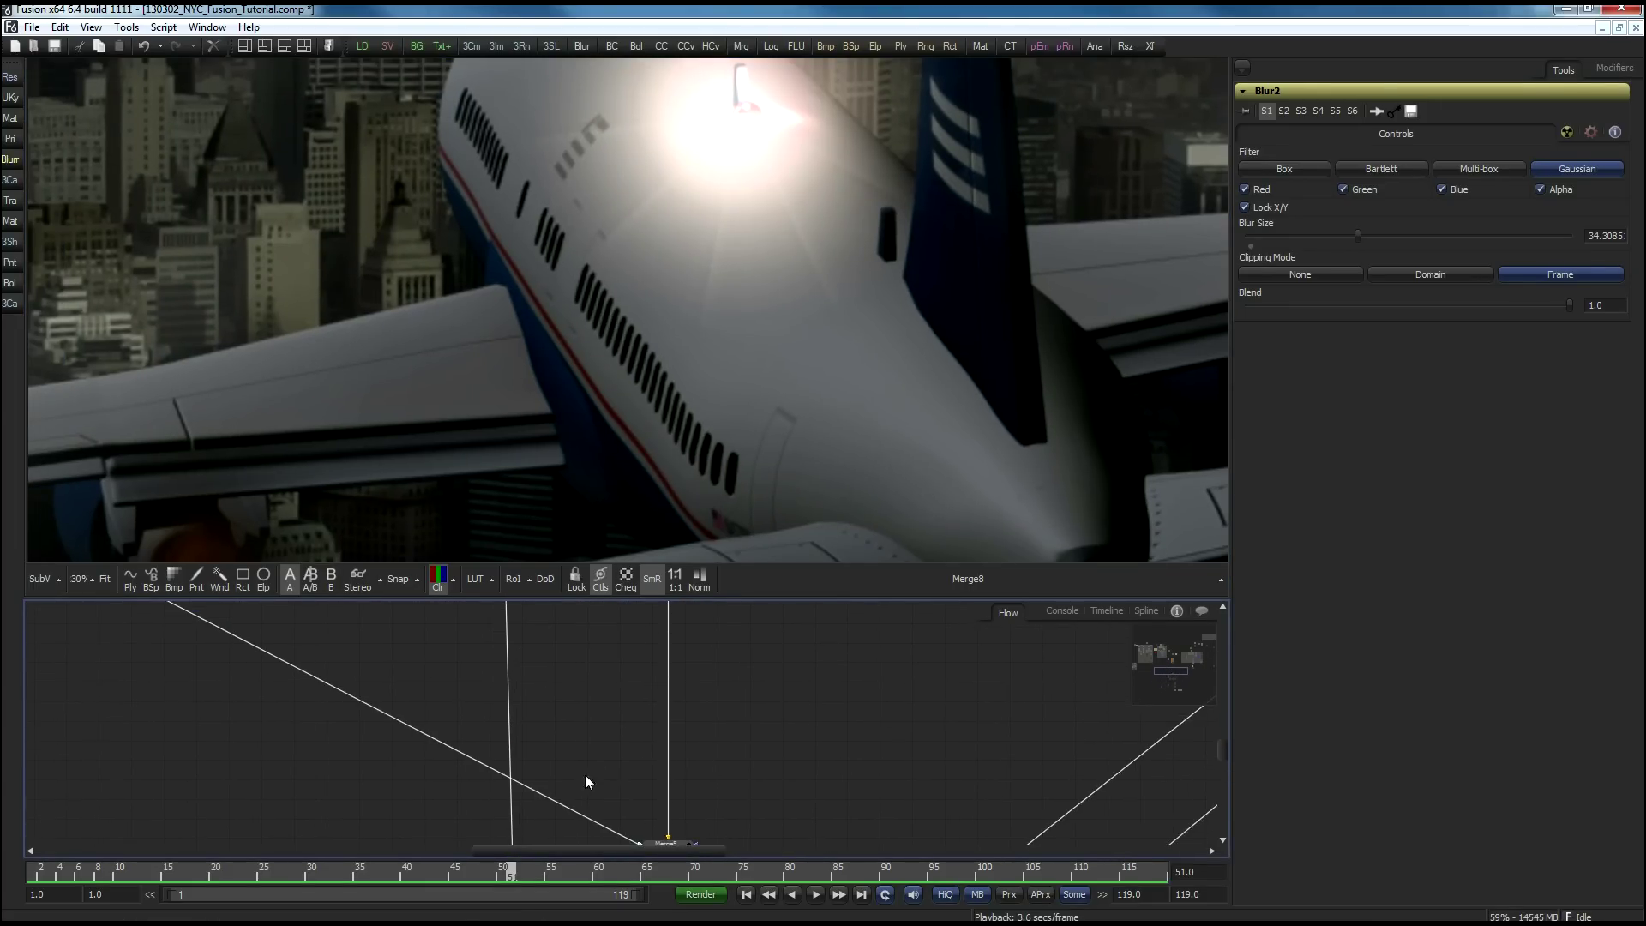
pyautogui.scroll(-5, 577, 686)
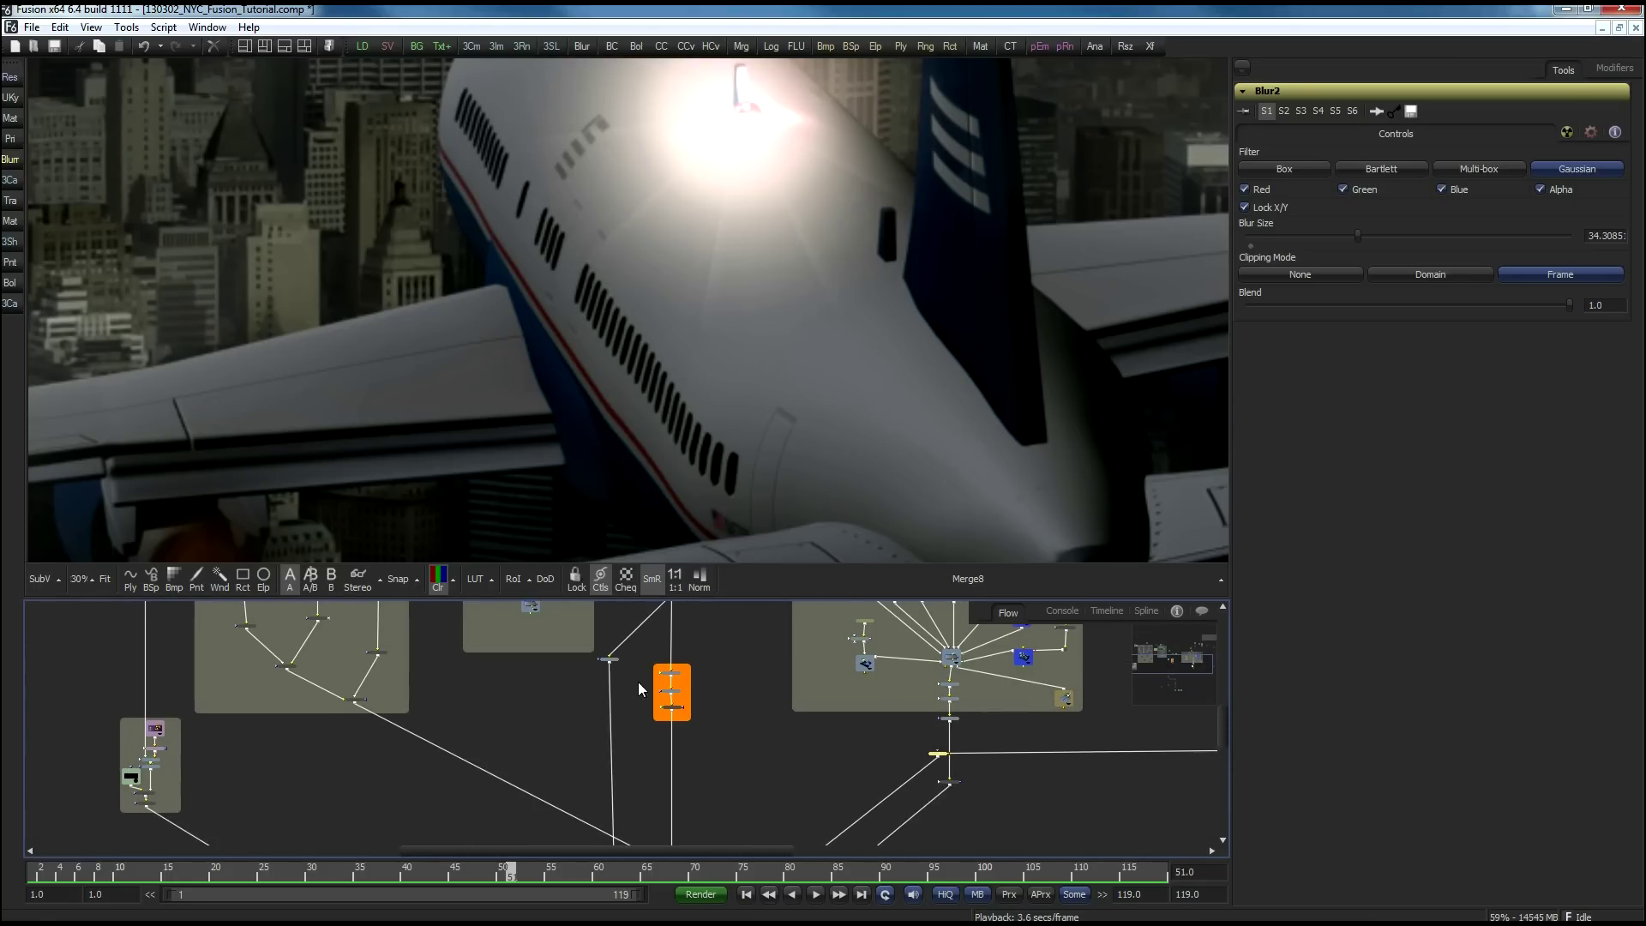
pyautogui.moveTo(607, 664); pyautogui.dragTo(549, 381)
# Step: Display the Filter1 edge detection result and switch the viewer to its alpha channel
pyautogui.scroll(-5, 681, 749)
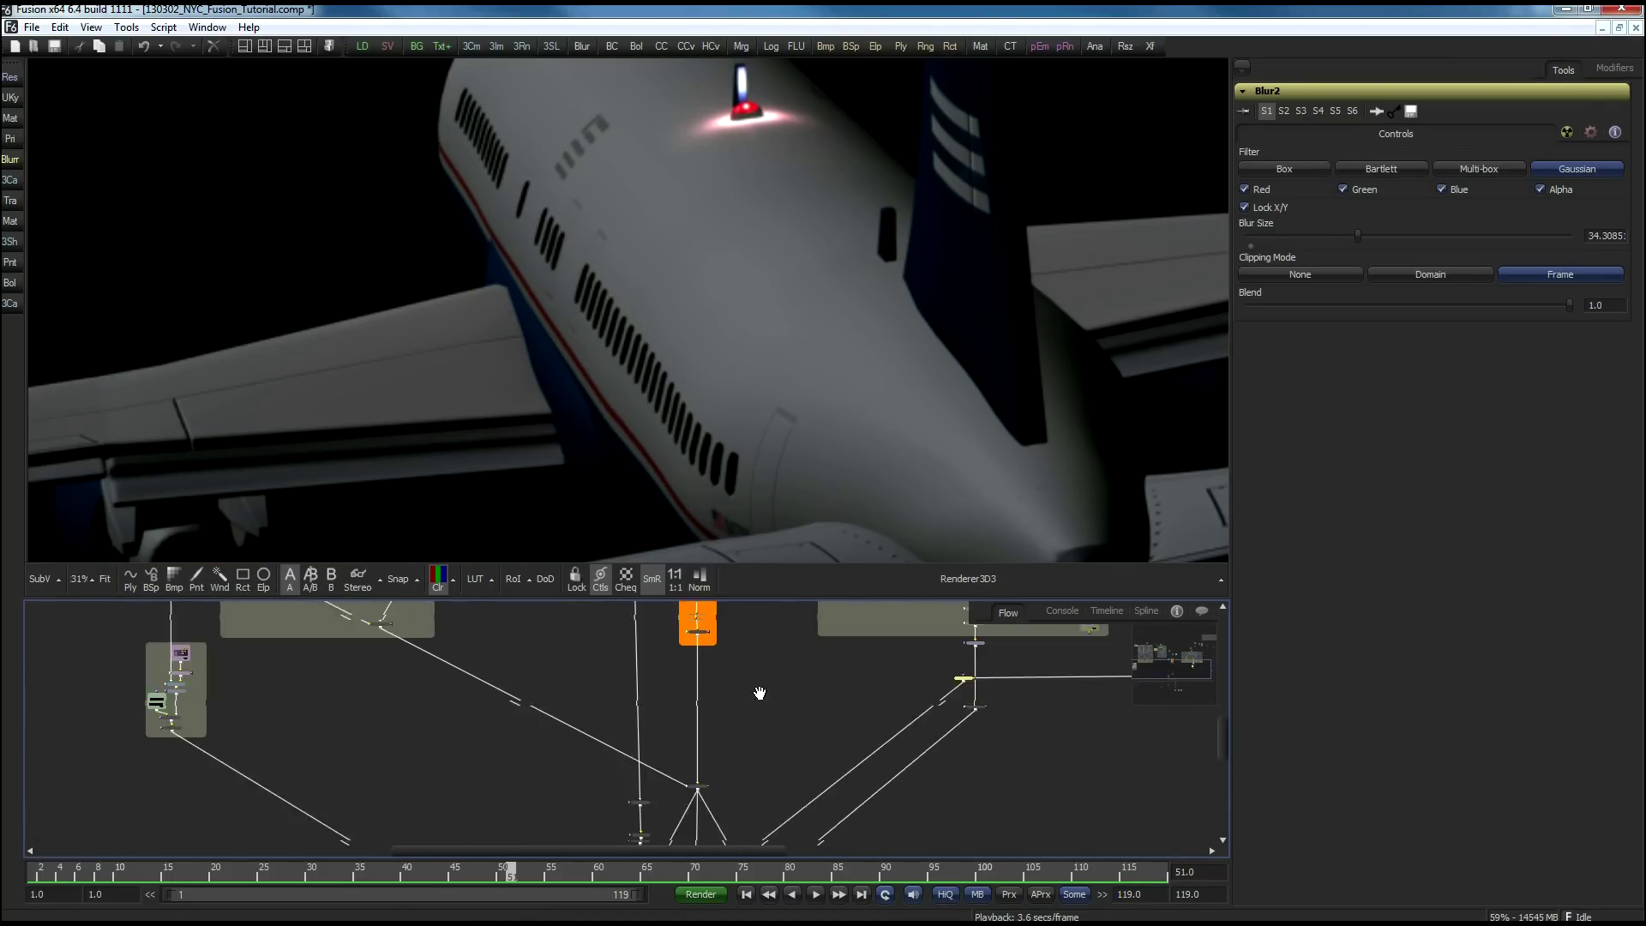
pyautogui.scroll(2, 617, 681)
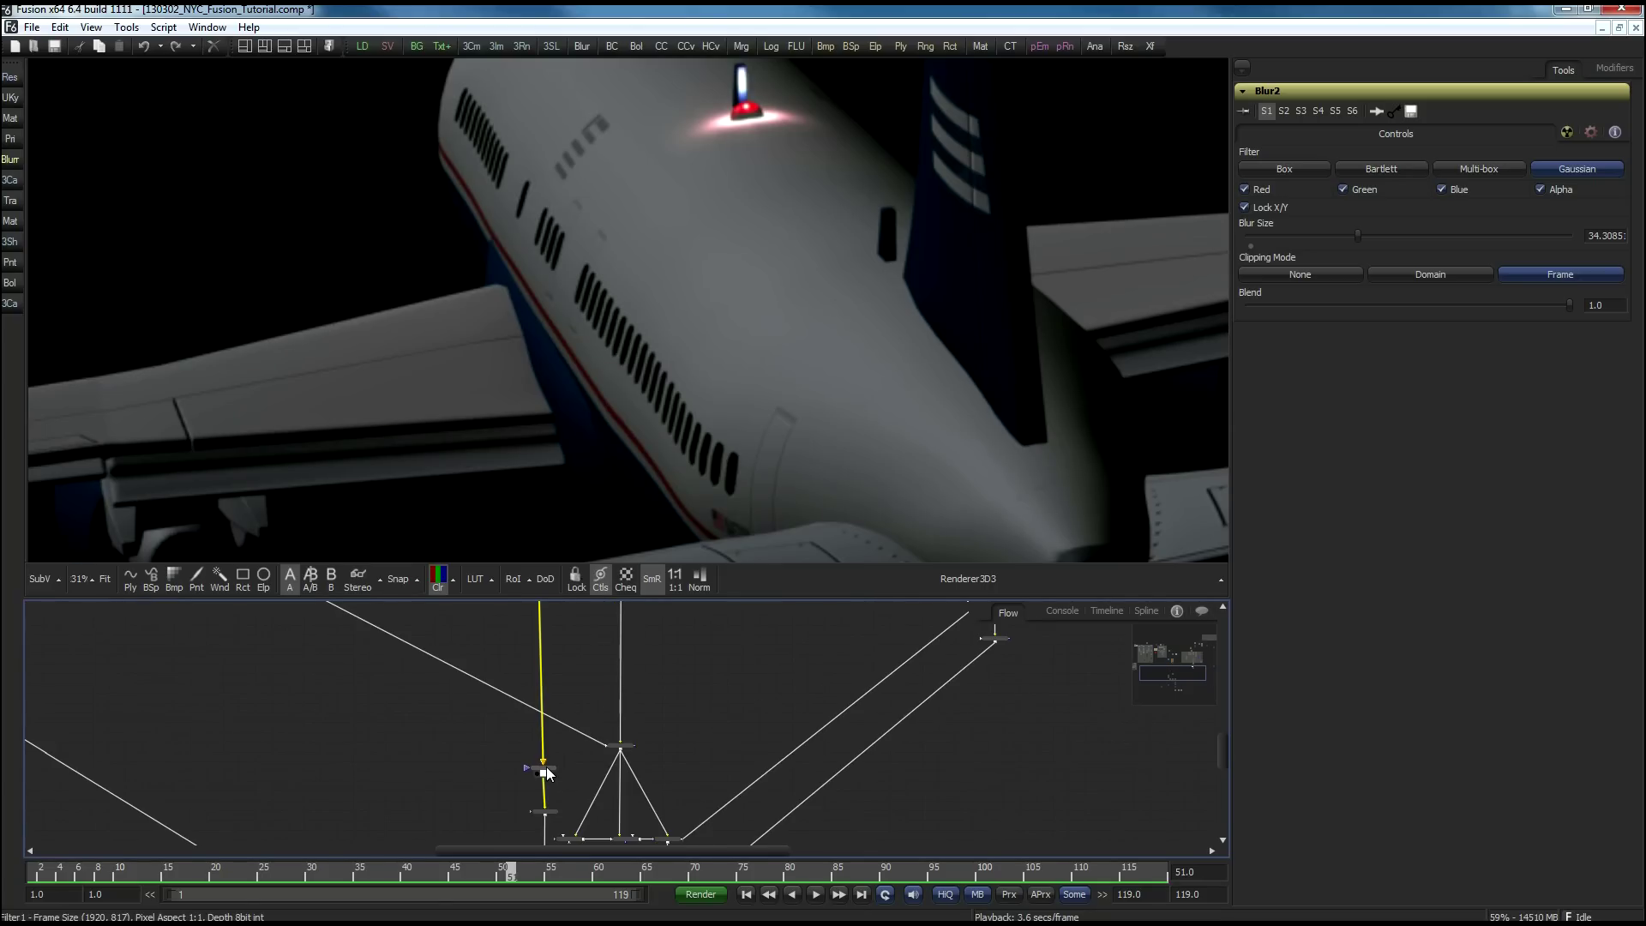
pyautogui.moveTo(547, 774); pyautogui.dragTo(543, 447)
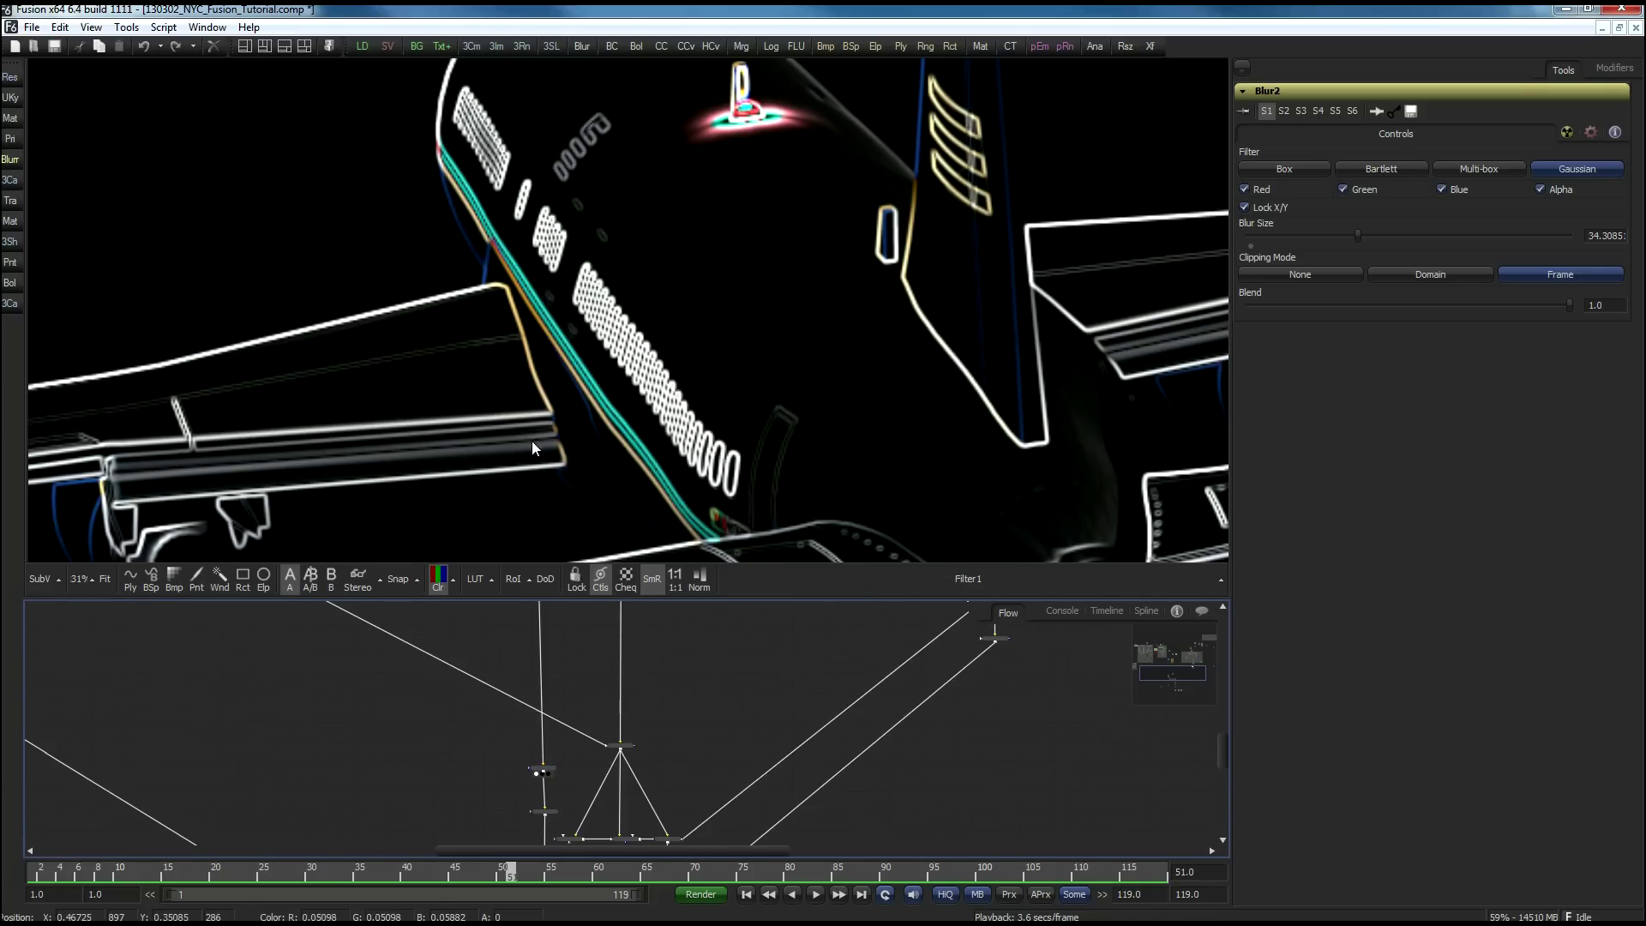
pyautogui.press('a')
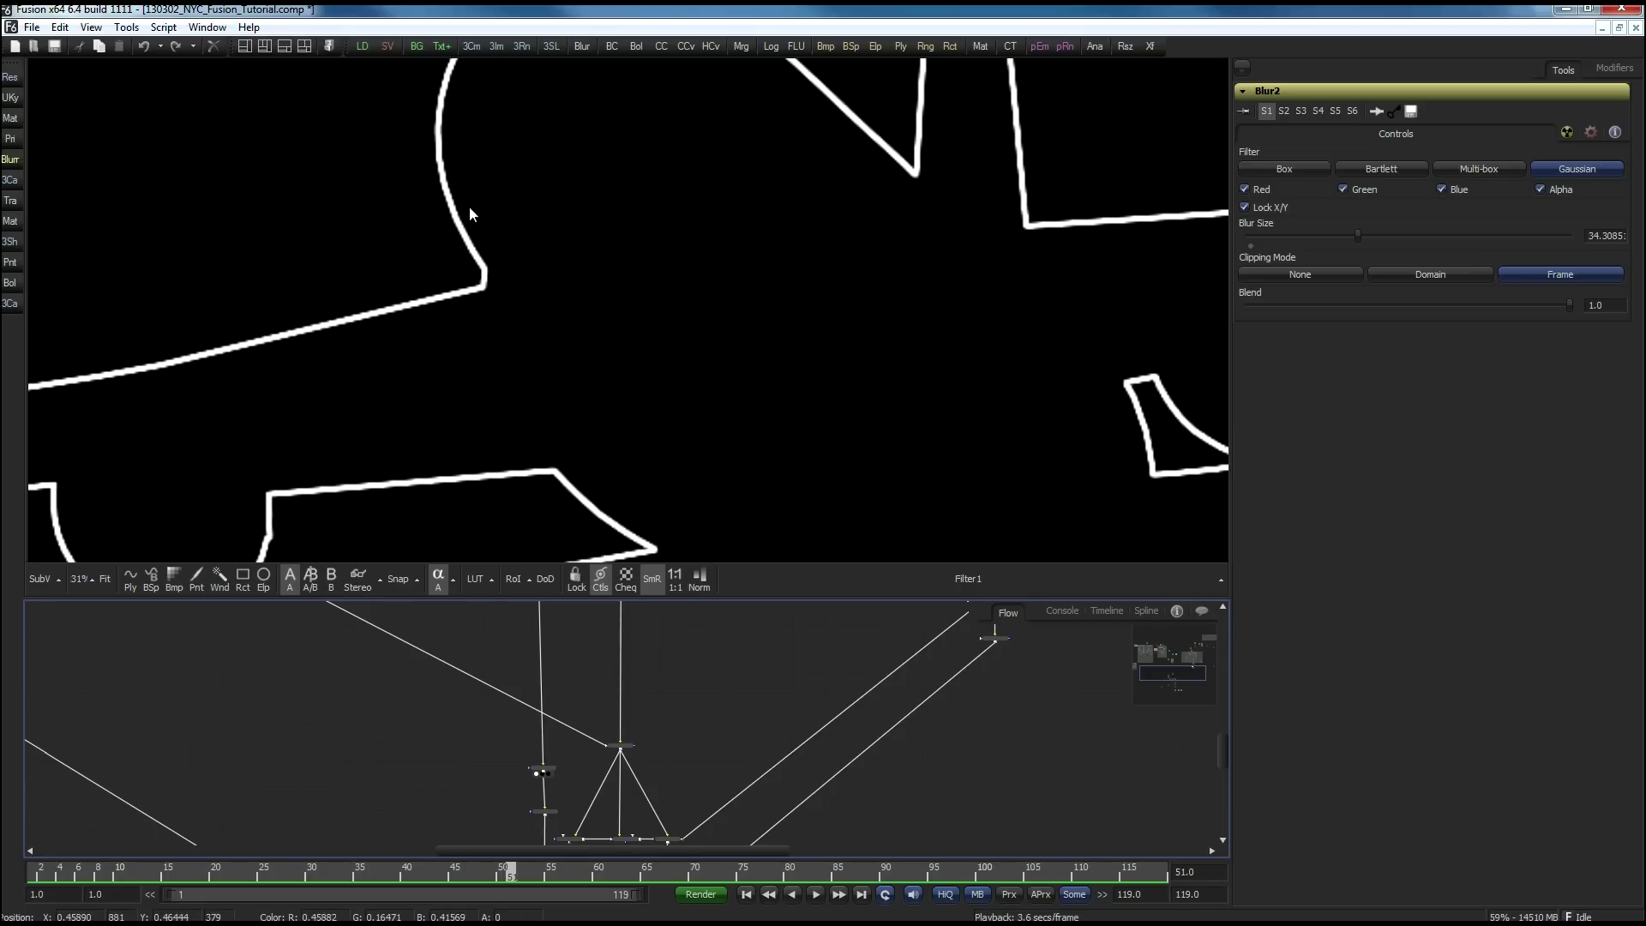
# Step: Display the BrightnessContrast4 output below Filter1 and open its settings
pyautogui.moveTo(494, 795); pyautogui.dragTo(508, 655)
pyautogui.moveTo(423, 723); pyautogui.dragTo(609, 720)
pyautogui.moveTo(617, 660); pyautogui.dragTo(478, 823)
pyautogui.moveTo(551, 789); pyautogui.dragTo(574, 332)
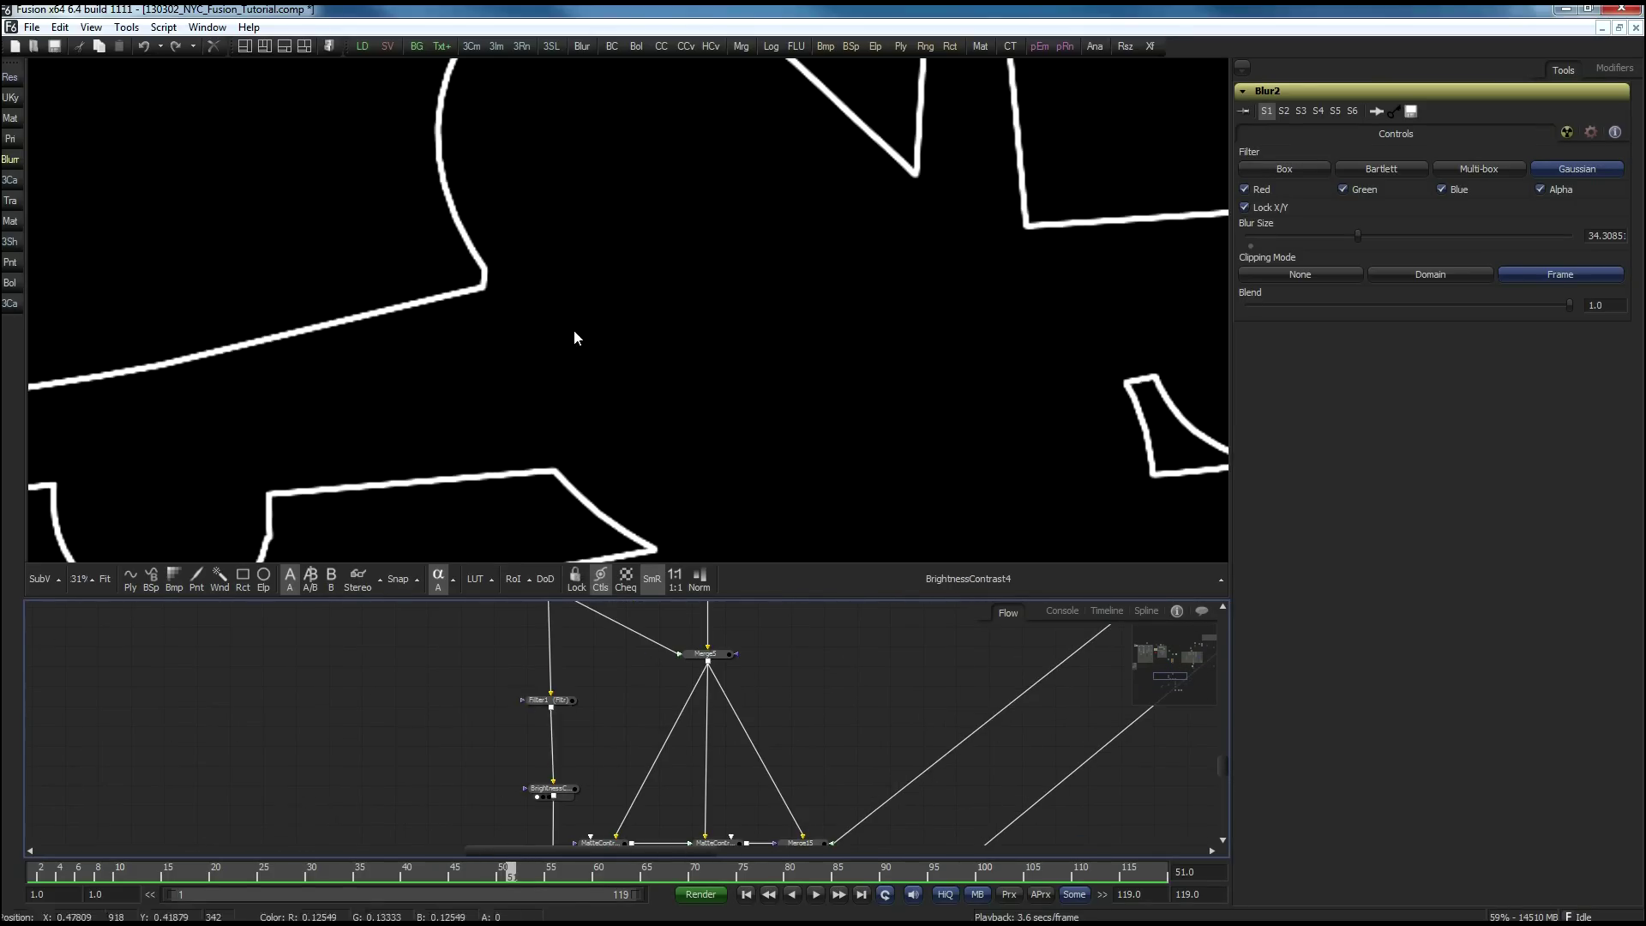
pyautogui.click(555, 789)
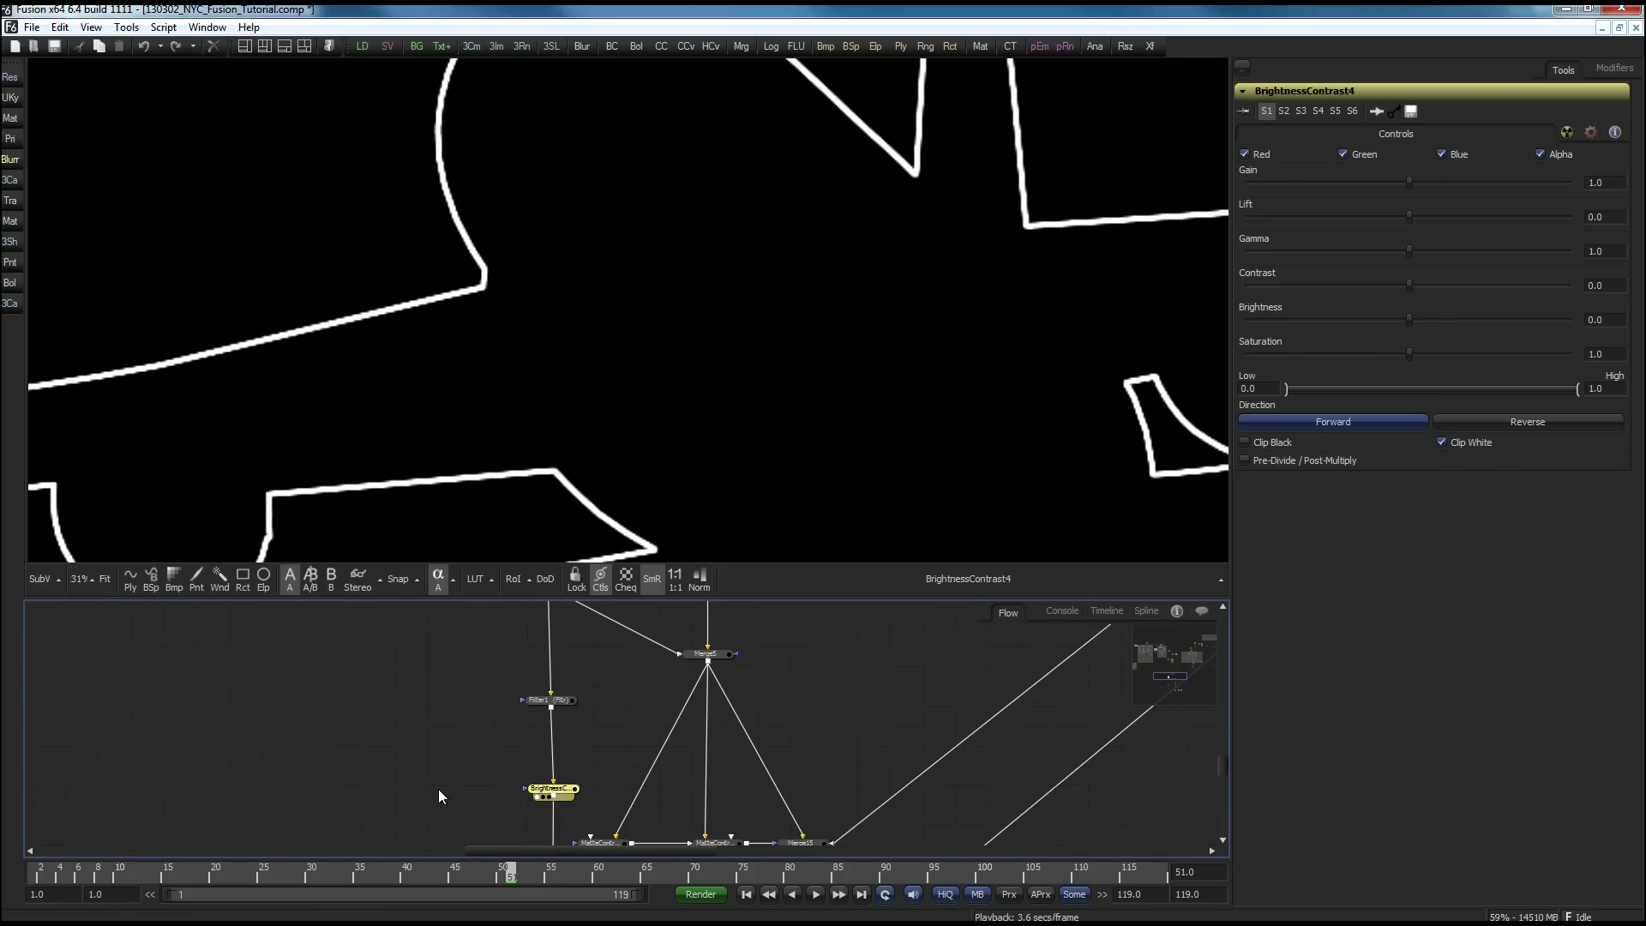
# Step: View the Blur7 edge matte, and display the Merge8 composite in colour
pyautogui.moveTo(439, 789); pyautogui.dragTo(476, 619)
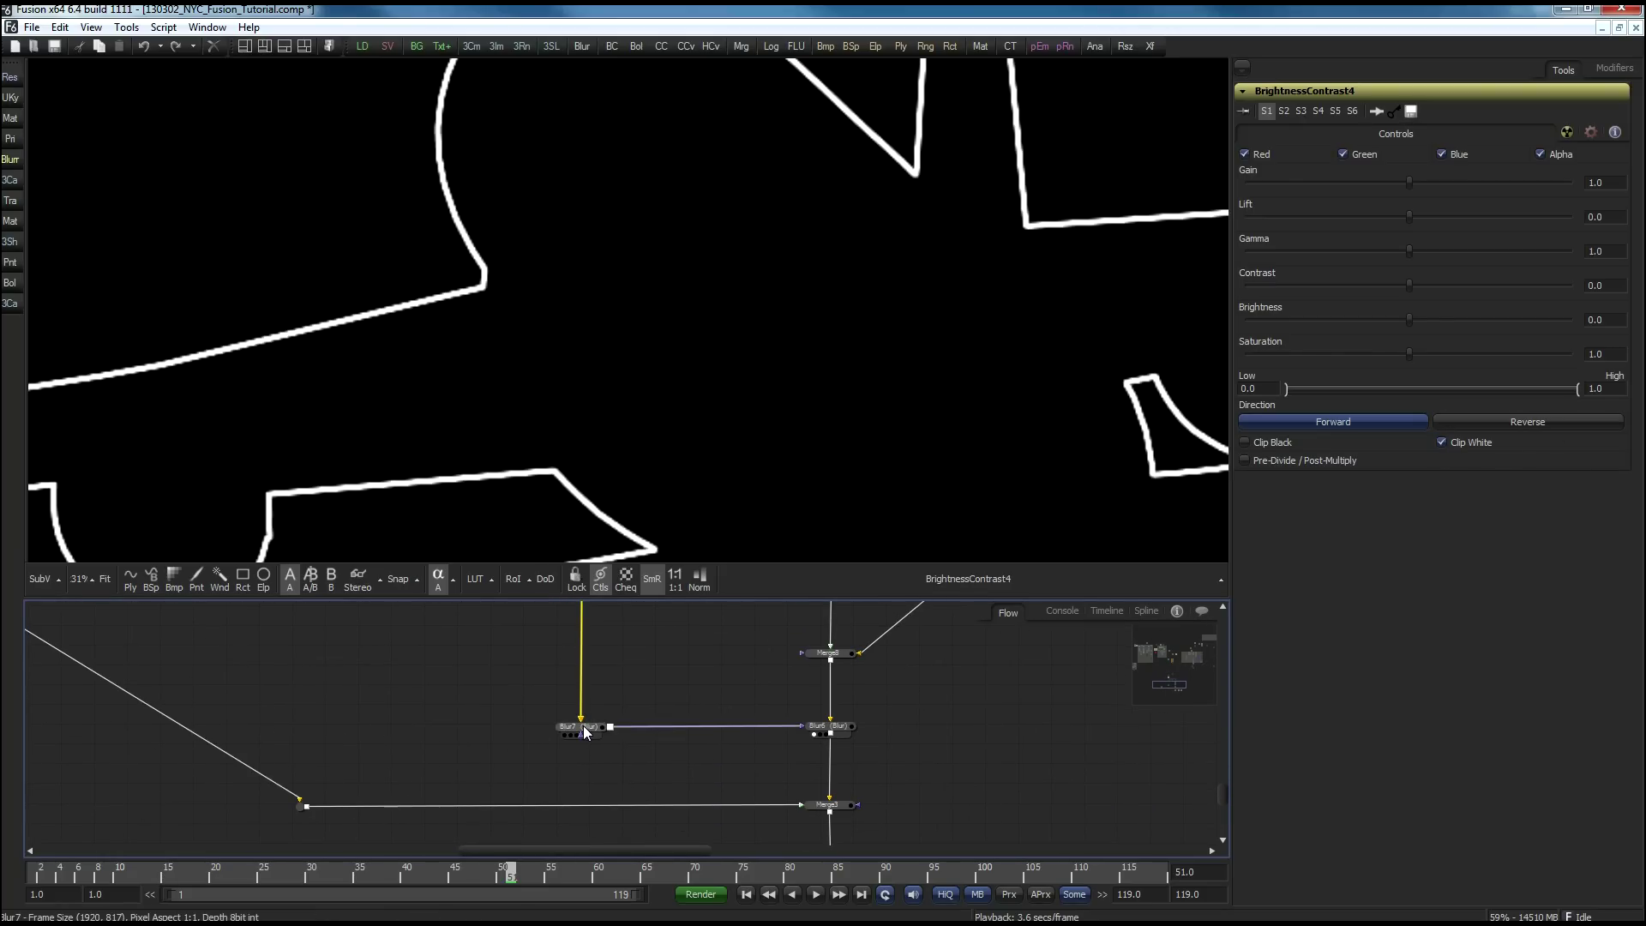
pyautogui.moveTo(584, 727); pyautogui.dragTo(533, 329)
pyautogui.moveTo(759, 685); pyautogui.dragTo(647, 343)
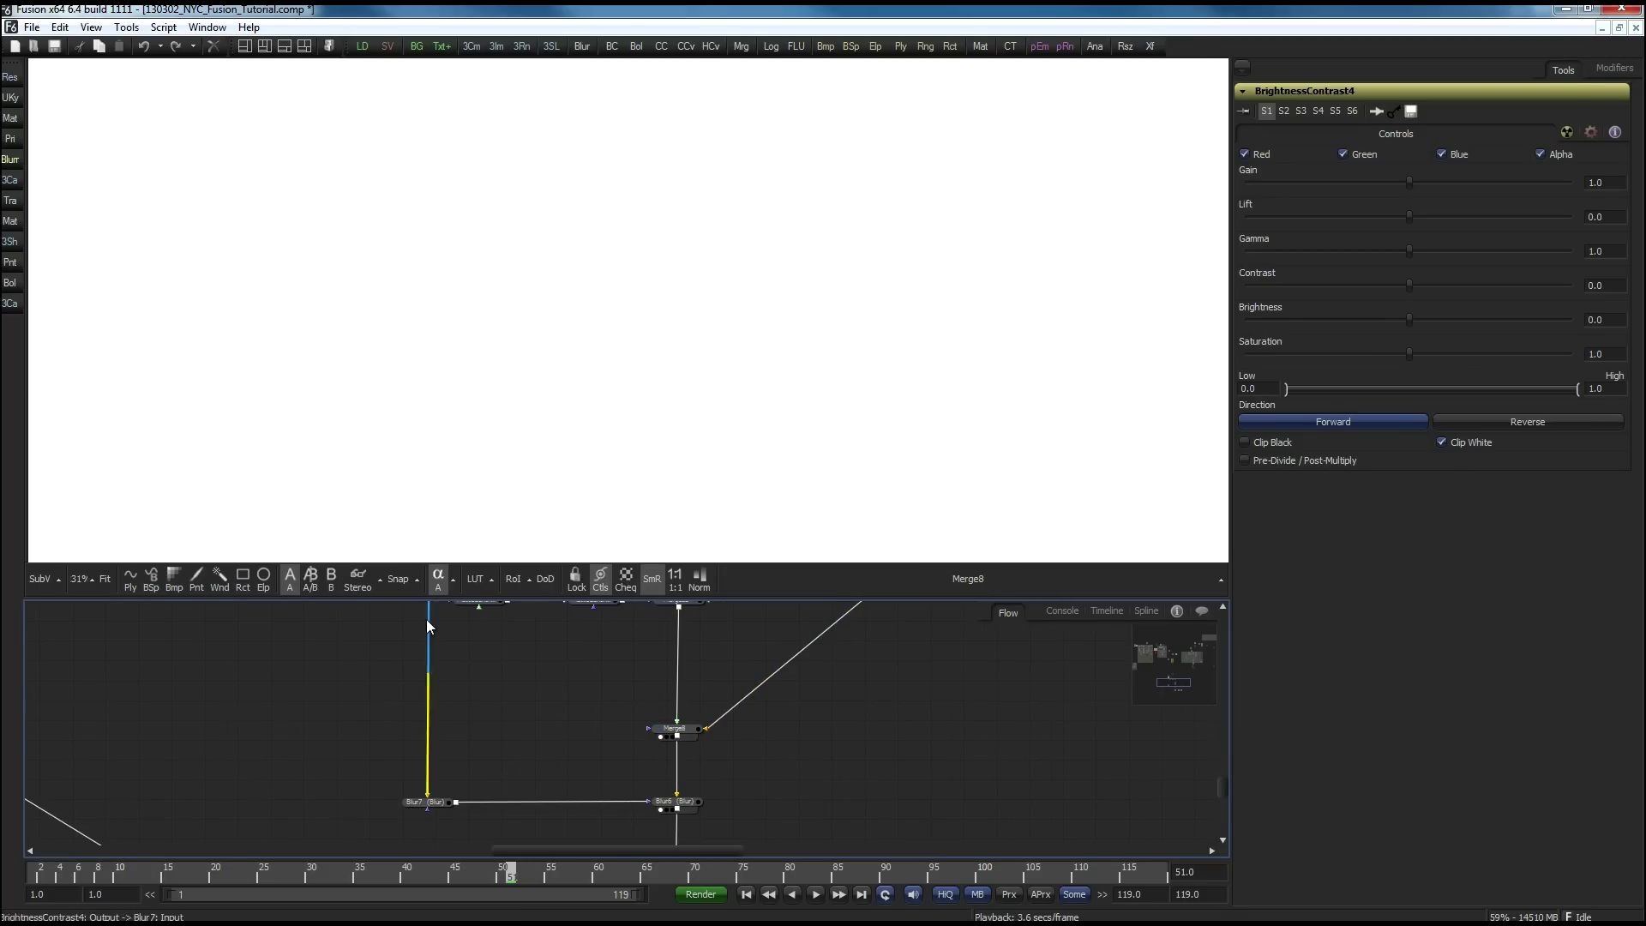
pyautogui.click(439, 579)
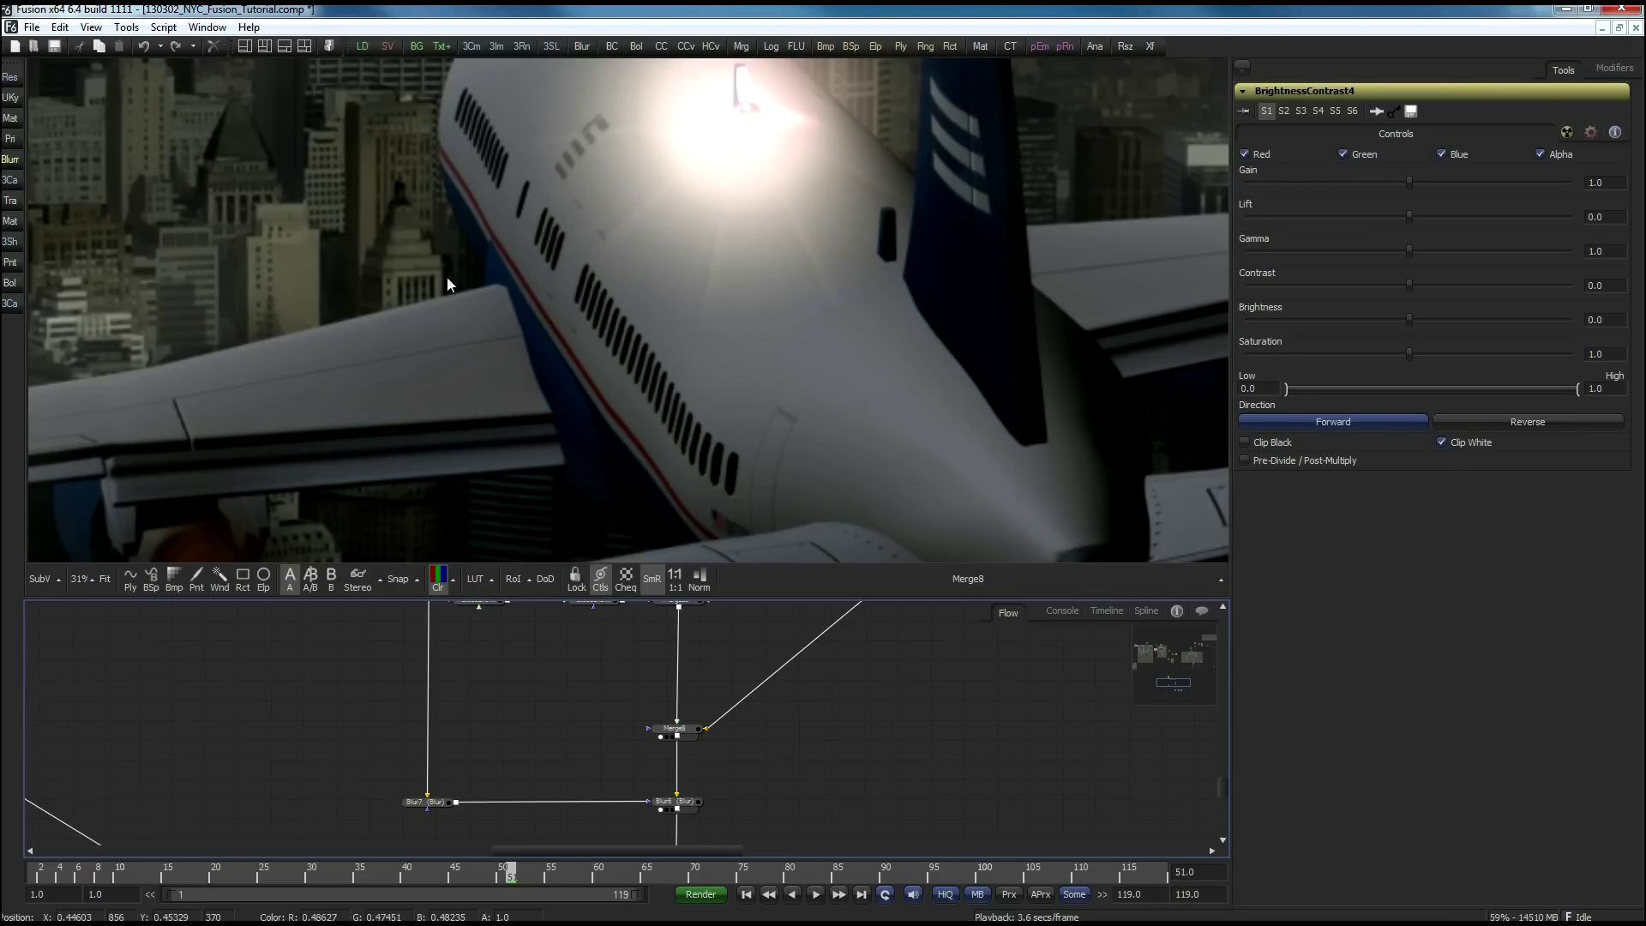
# Step: Compare Merge8 with Blur6 in the A and B buffers, sweeping the split wipe across the fuselage and wing
pyautogui.click(575, 576)
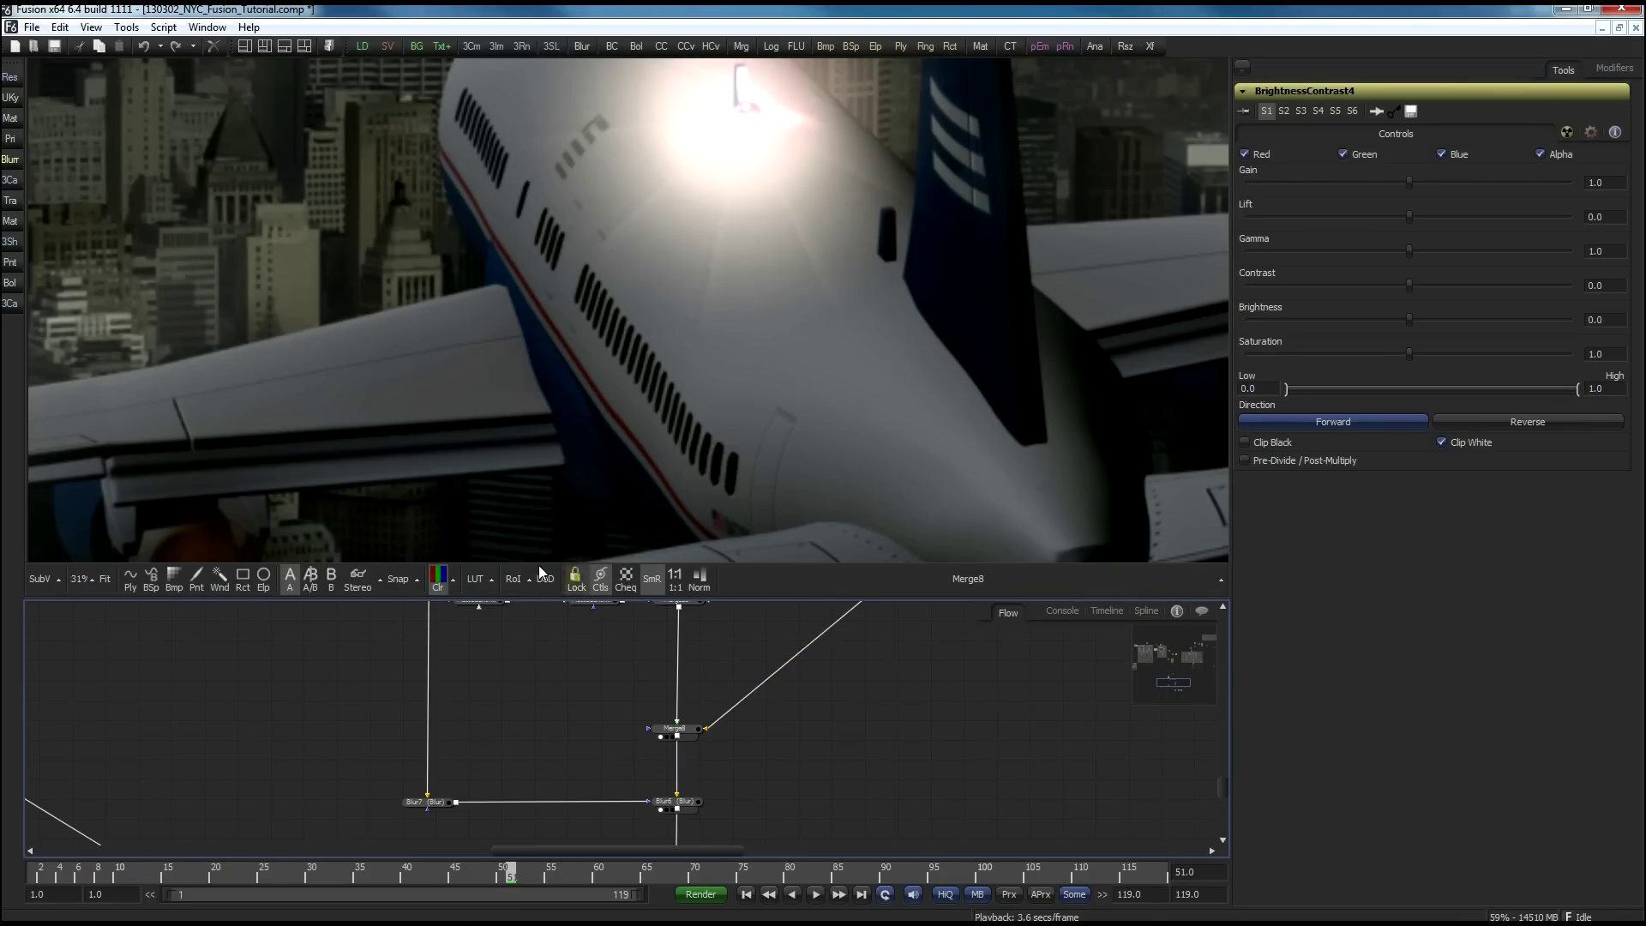
pyautogui.click(291, 576)
pyautogui.click(332, 576)
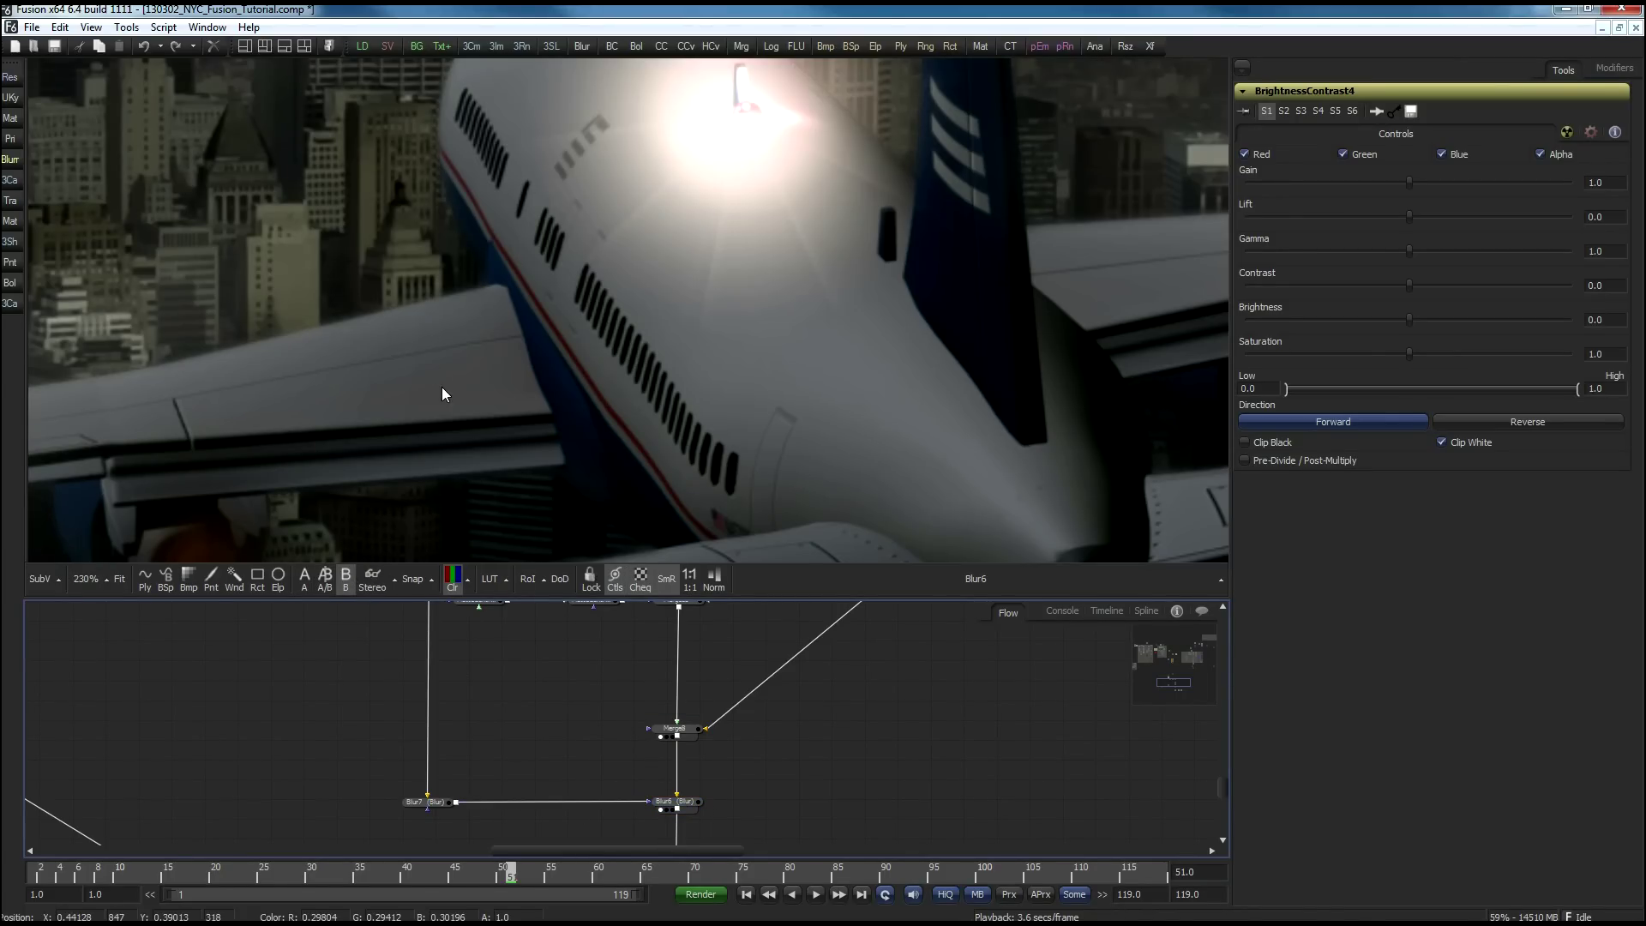
pyautogui.click(325, 580)
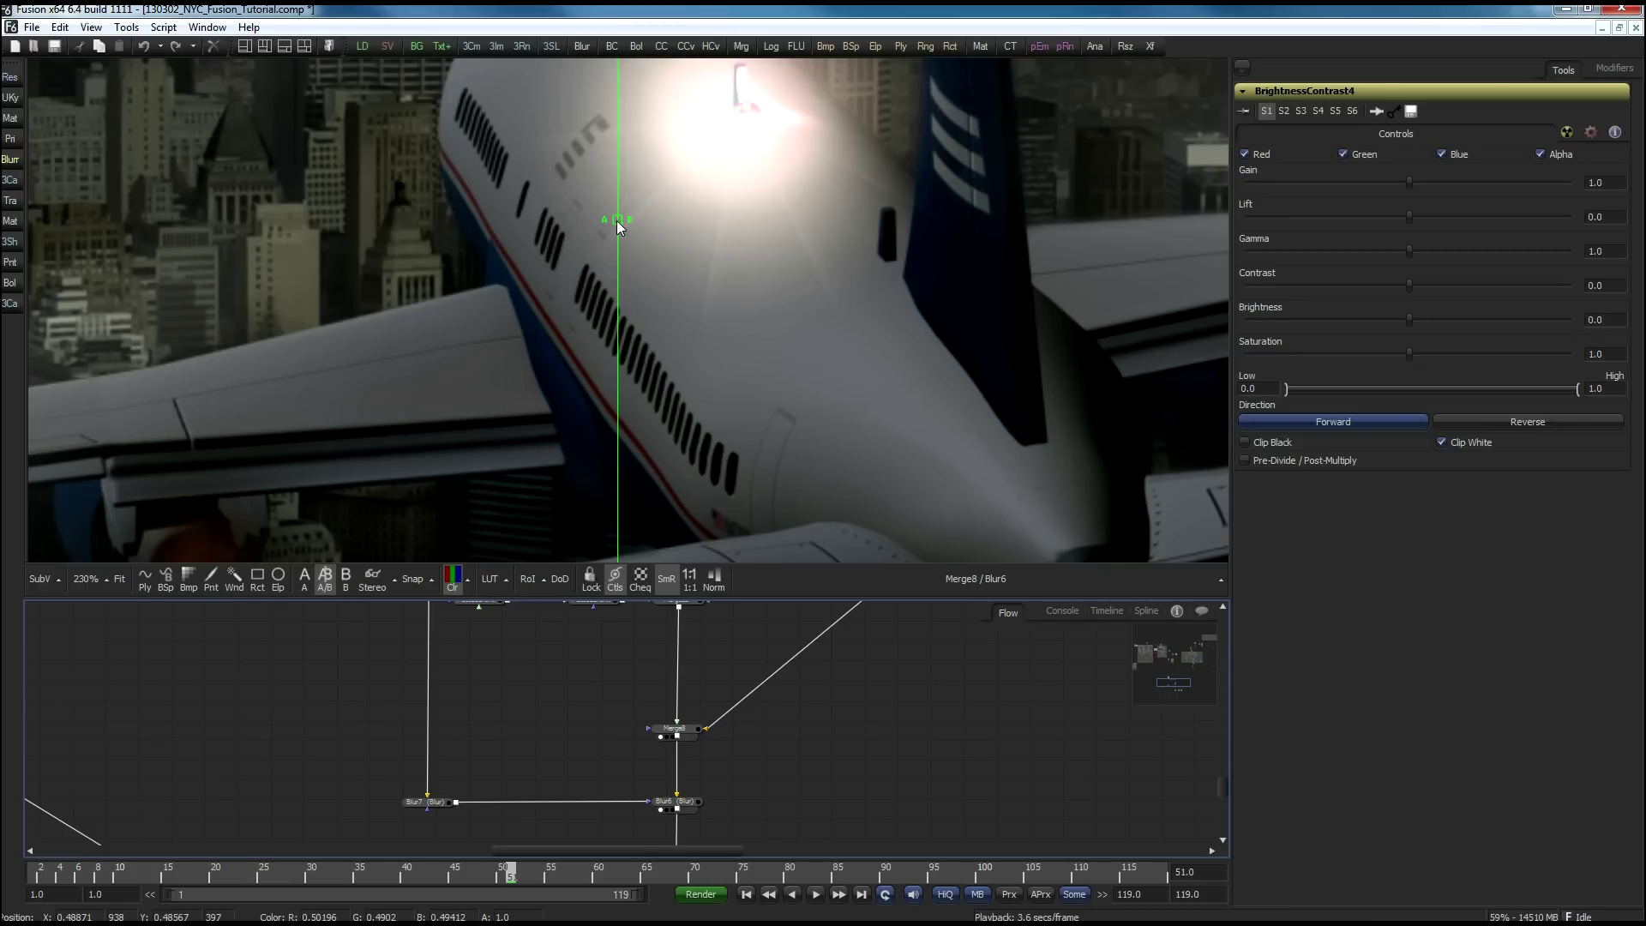
pyautogui.moveTo(619, 221); pyautogui.dragTo(581, 231)
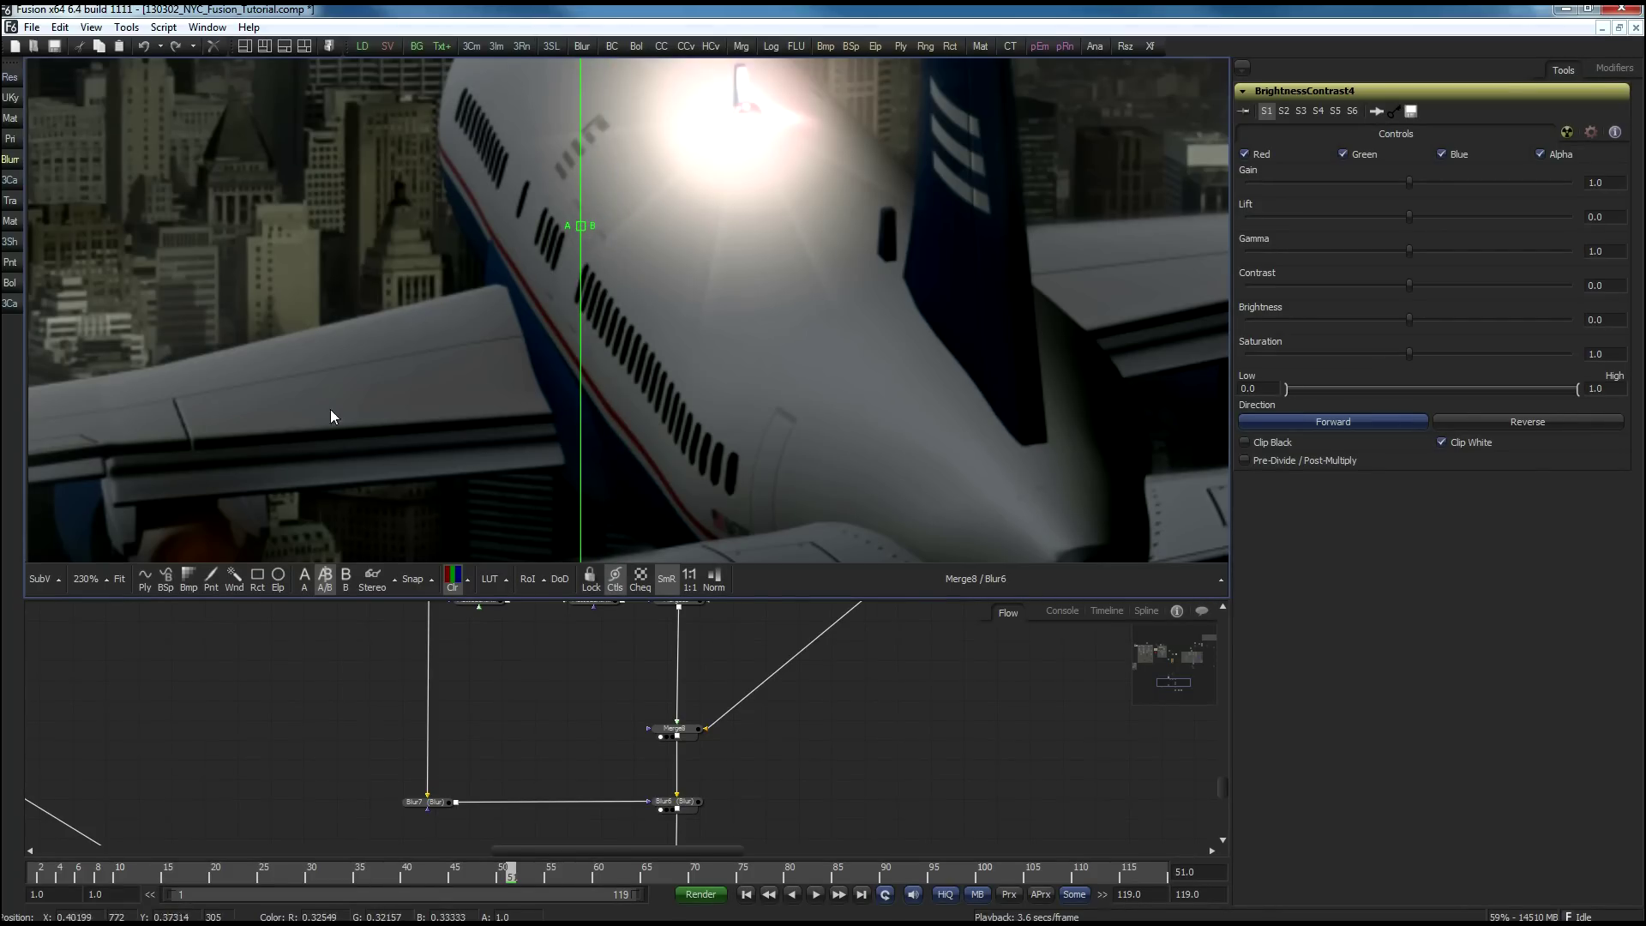
pyautogui.moveTo(581, 230); pyautogui.dragTo(125, 414)
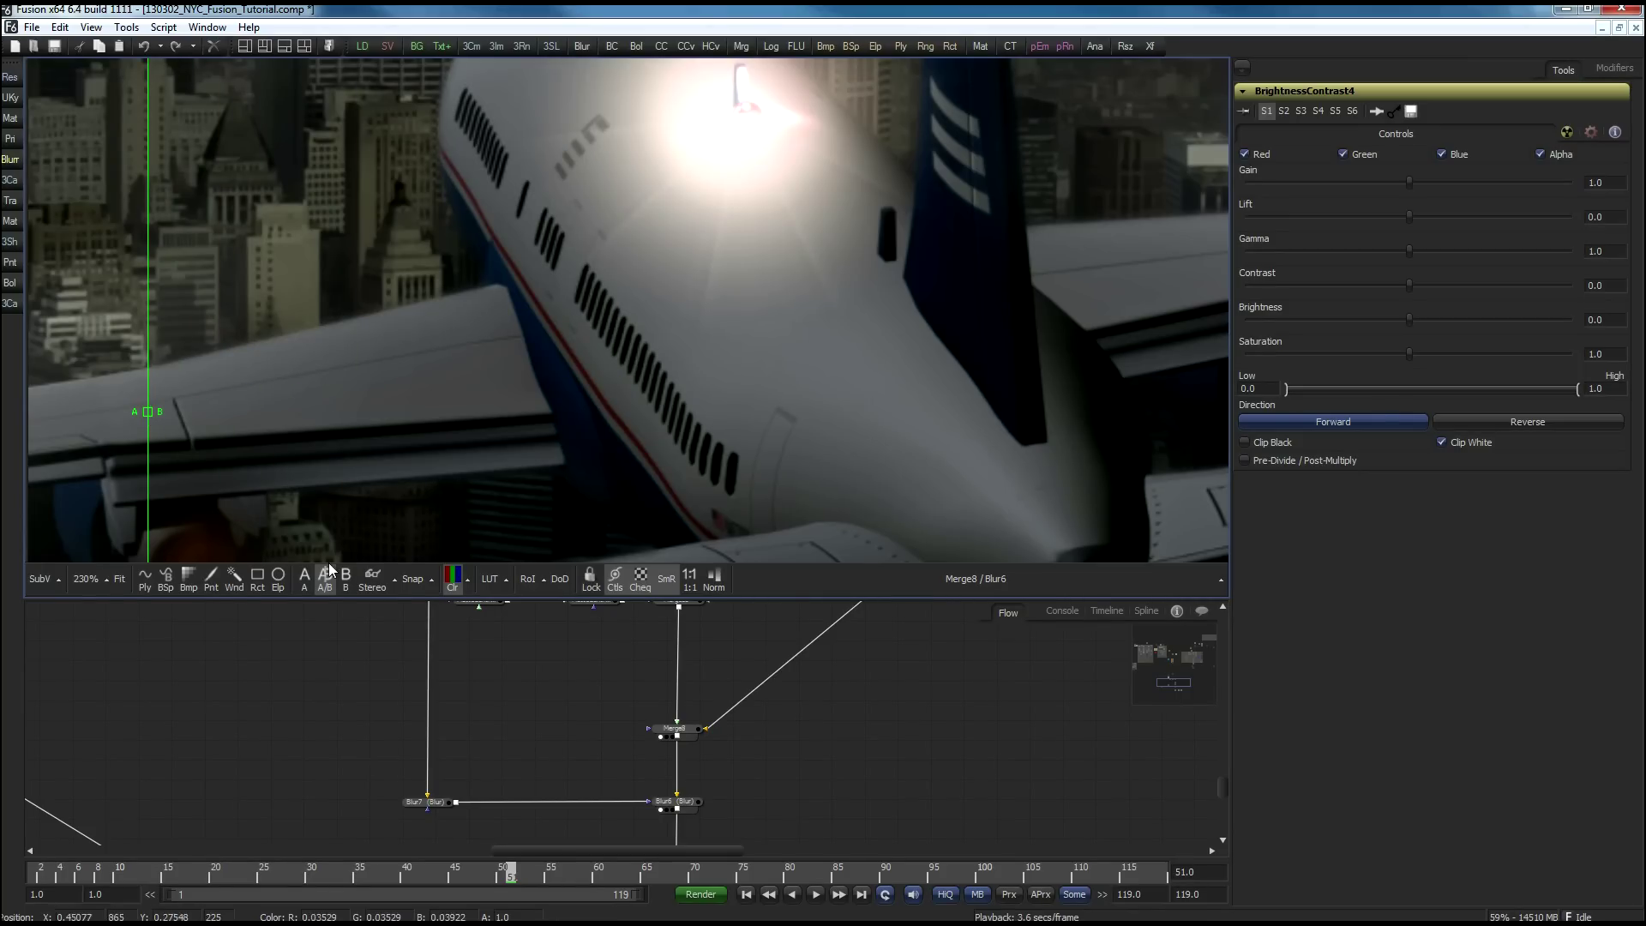
# Step: Fit the whole composite in the viewer and locate the rain particles group in the flow
pyautogui.click(120, 581)
pyautogui.moveTo(583, 752); pyautogui.dragTo(613, 632)
pyautogui.moveTo(224, 689); pyautogui.dragTo(744, 860)
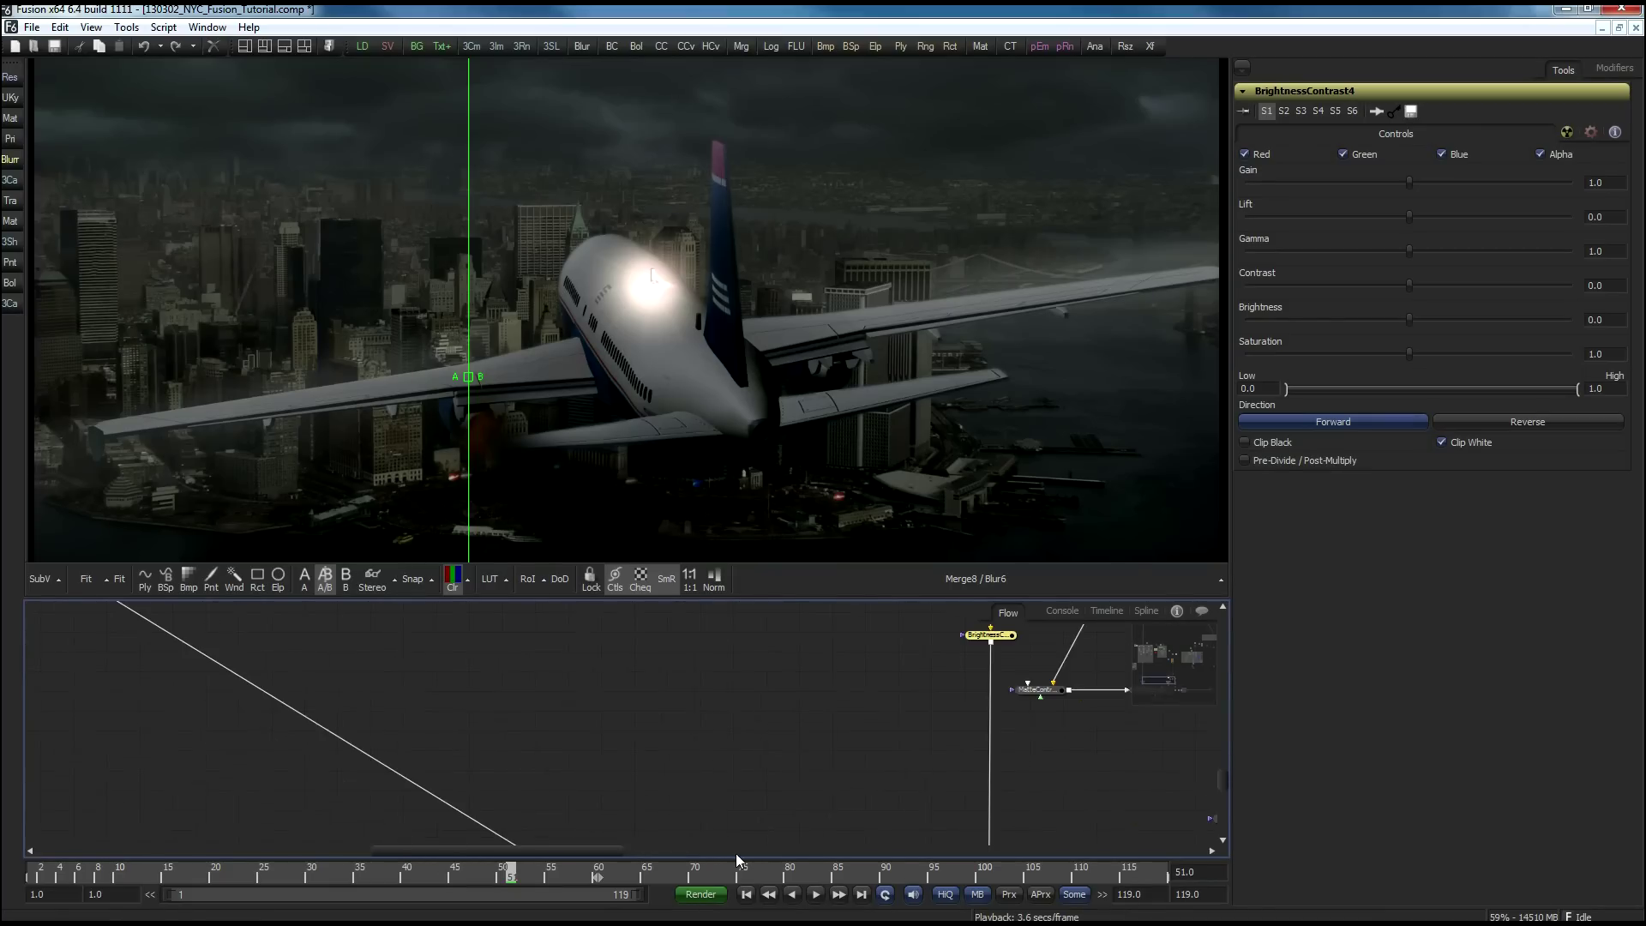
pyautogui.moveTo(445, 625); pyautogui.dragTo(887, 870)
pyautogui.moveTo(628, 645); pyautogui.dragTo(784, 799)
pyautogui.scroll(3, 783, 804)
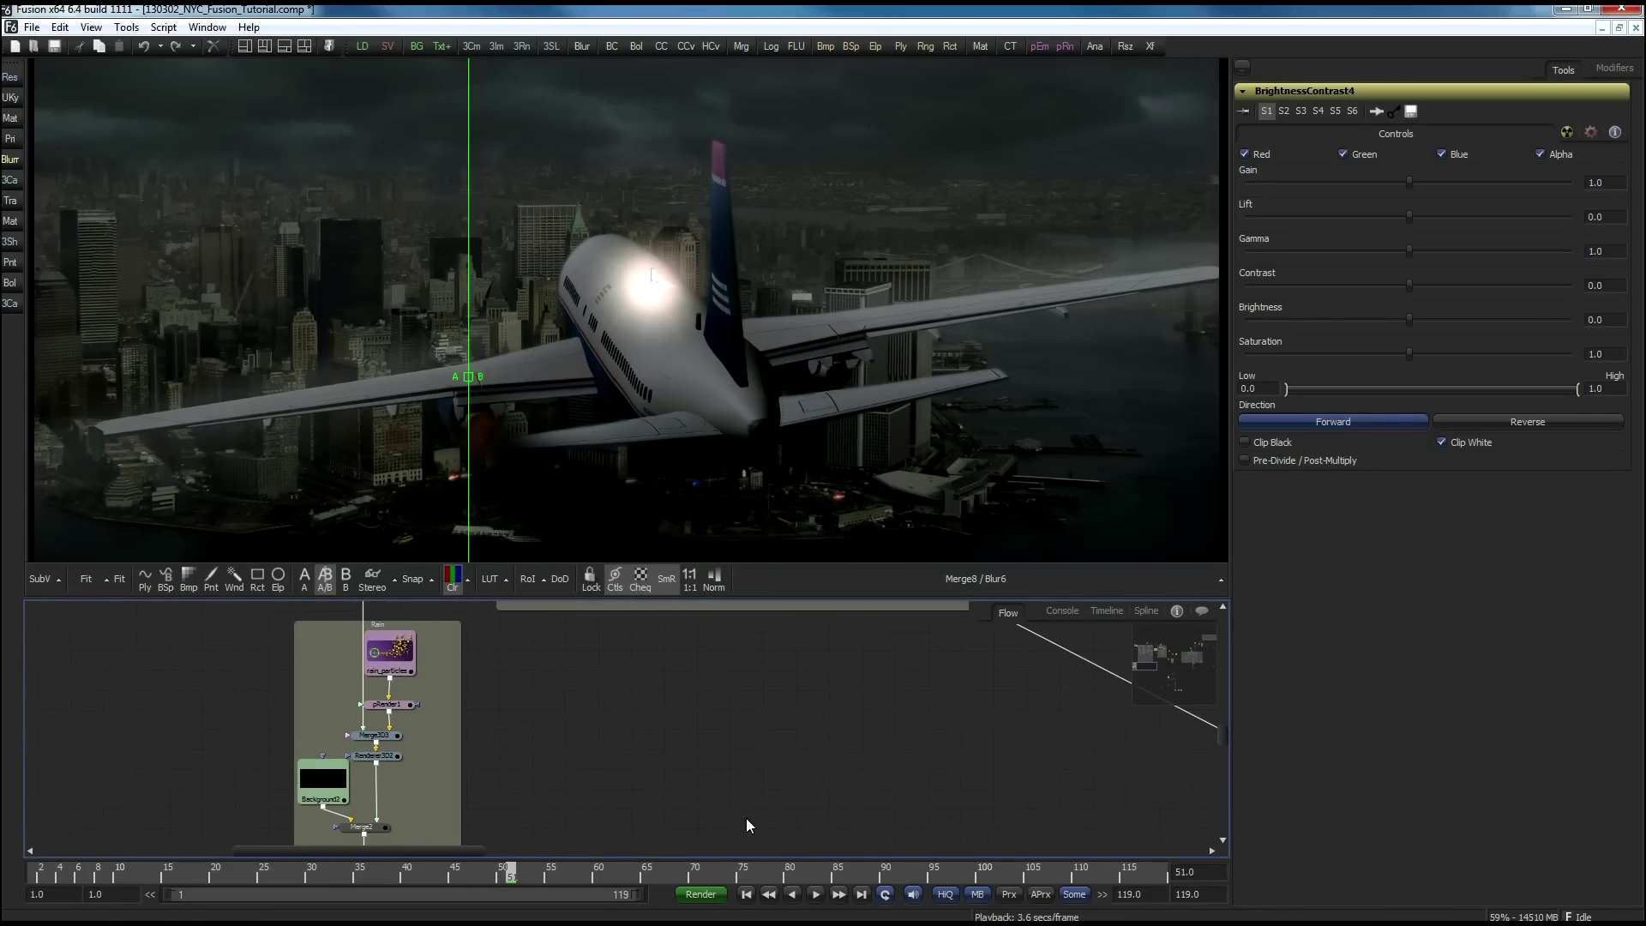
# Step: Display the pRender1 output of the rain group in the viewer, using only the A buffer
pyautogui.moveTo(567, 665)
pyautogui.mouseDown()
pyautogui.moveTo(562, 720)
pyautogui.moveTo(565, 684)
pyautogui.mouseUp()
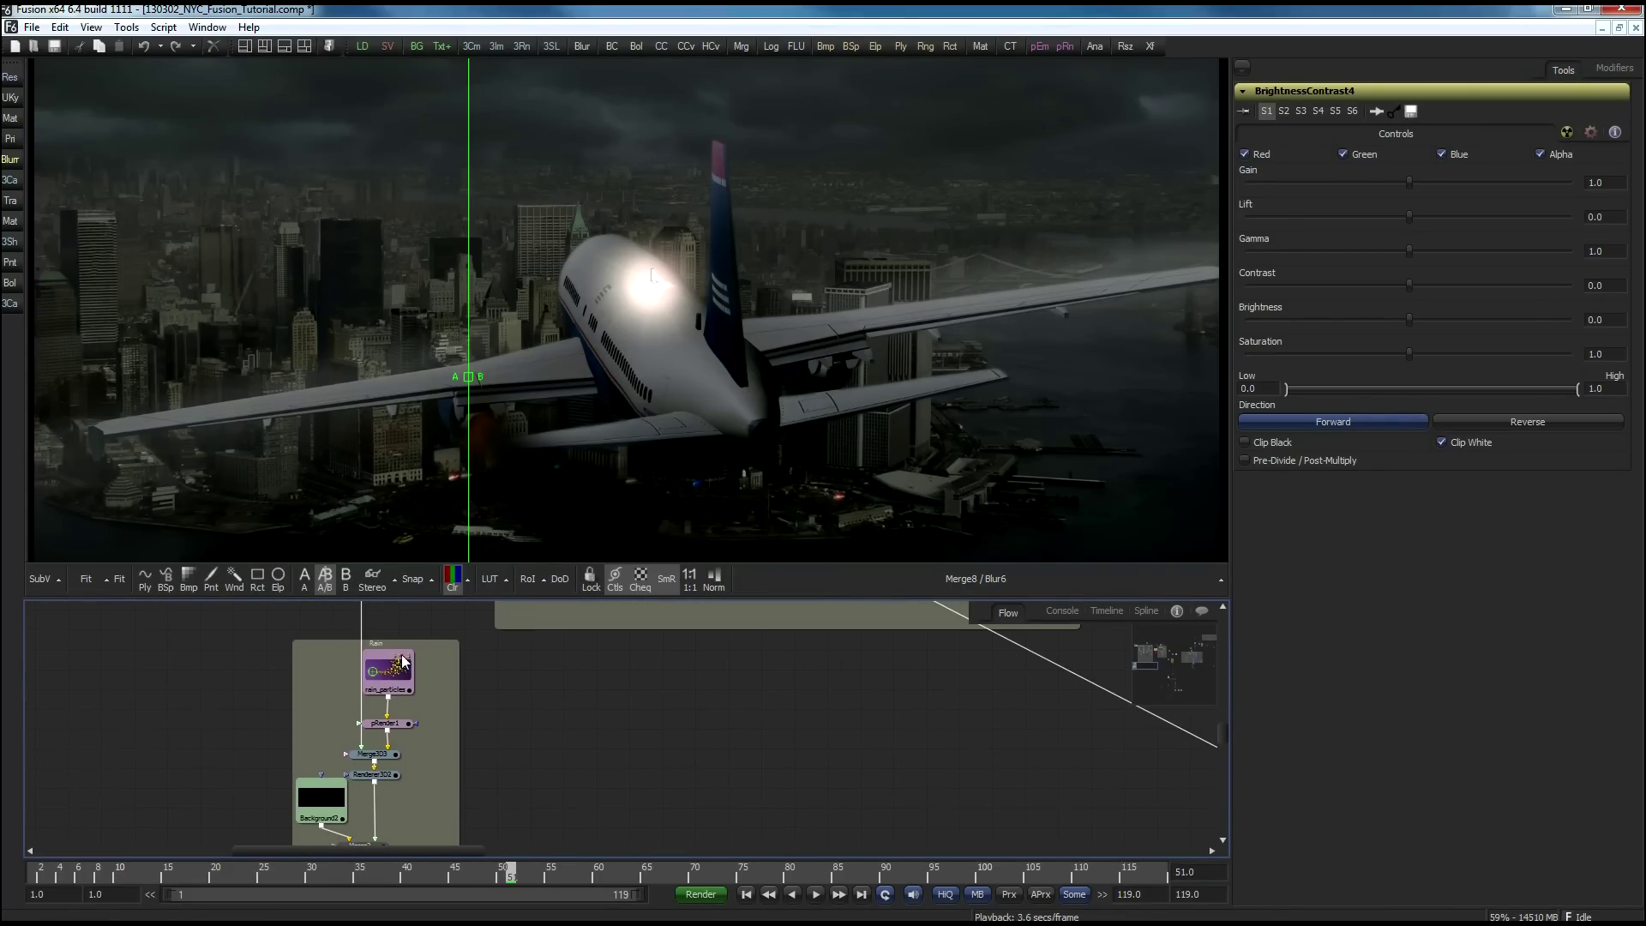
pyautogui.moveTo(386, 677); pyautogui.dragTo(488, 394)
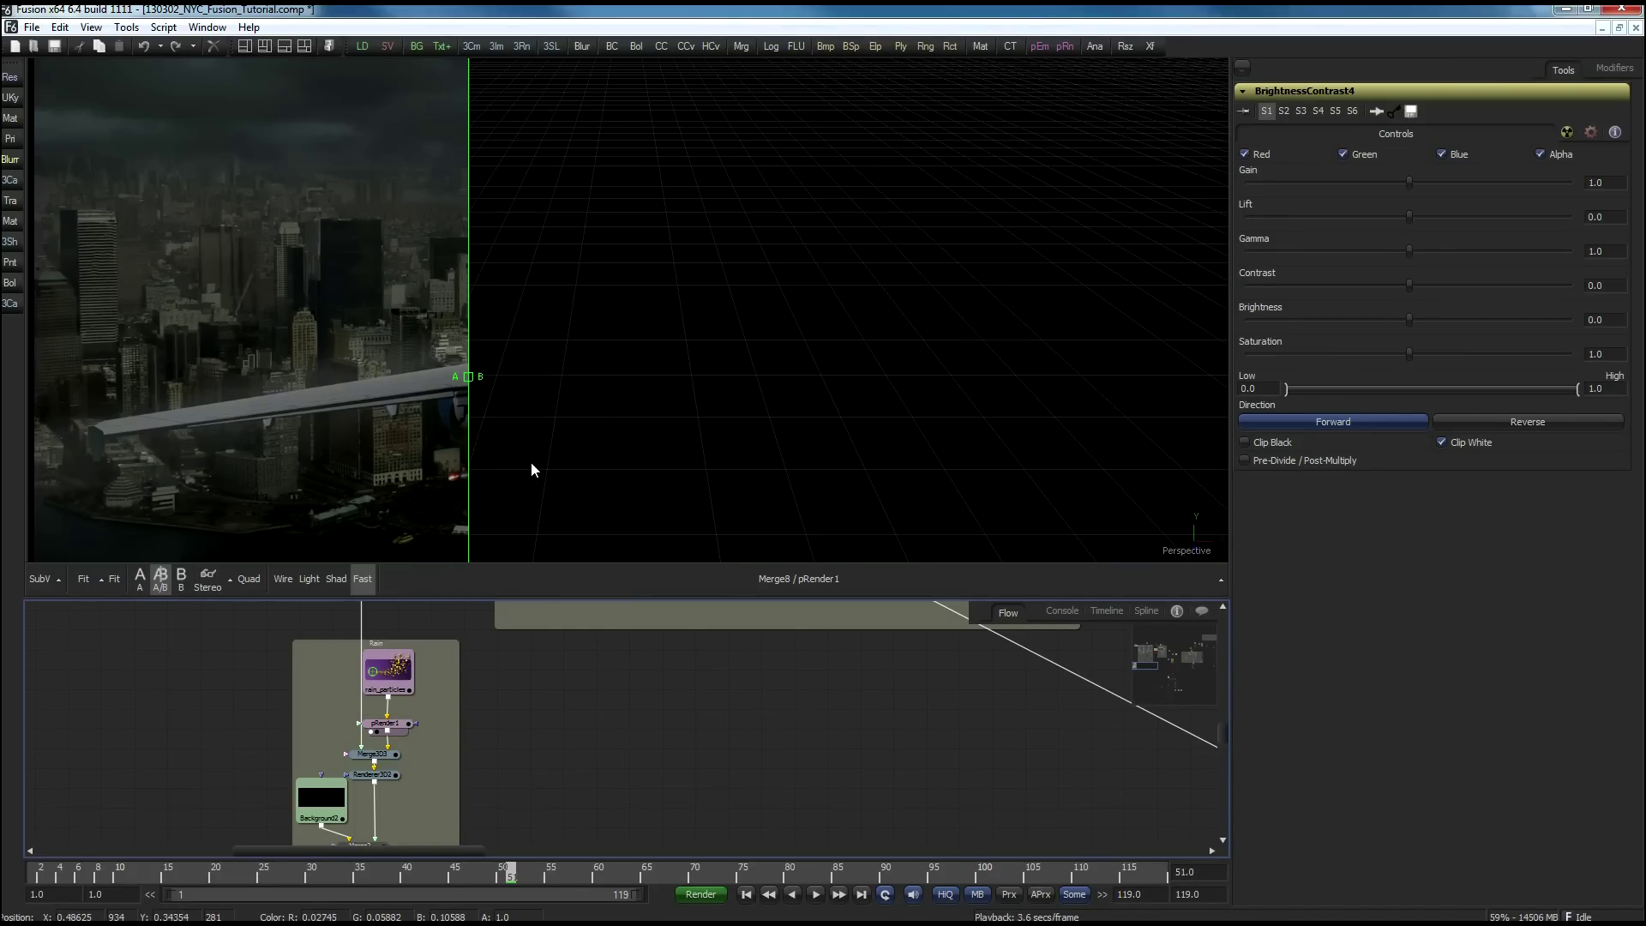
pyautogui.click(139, 579)
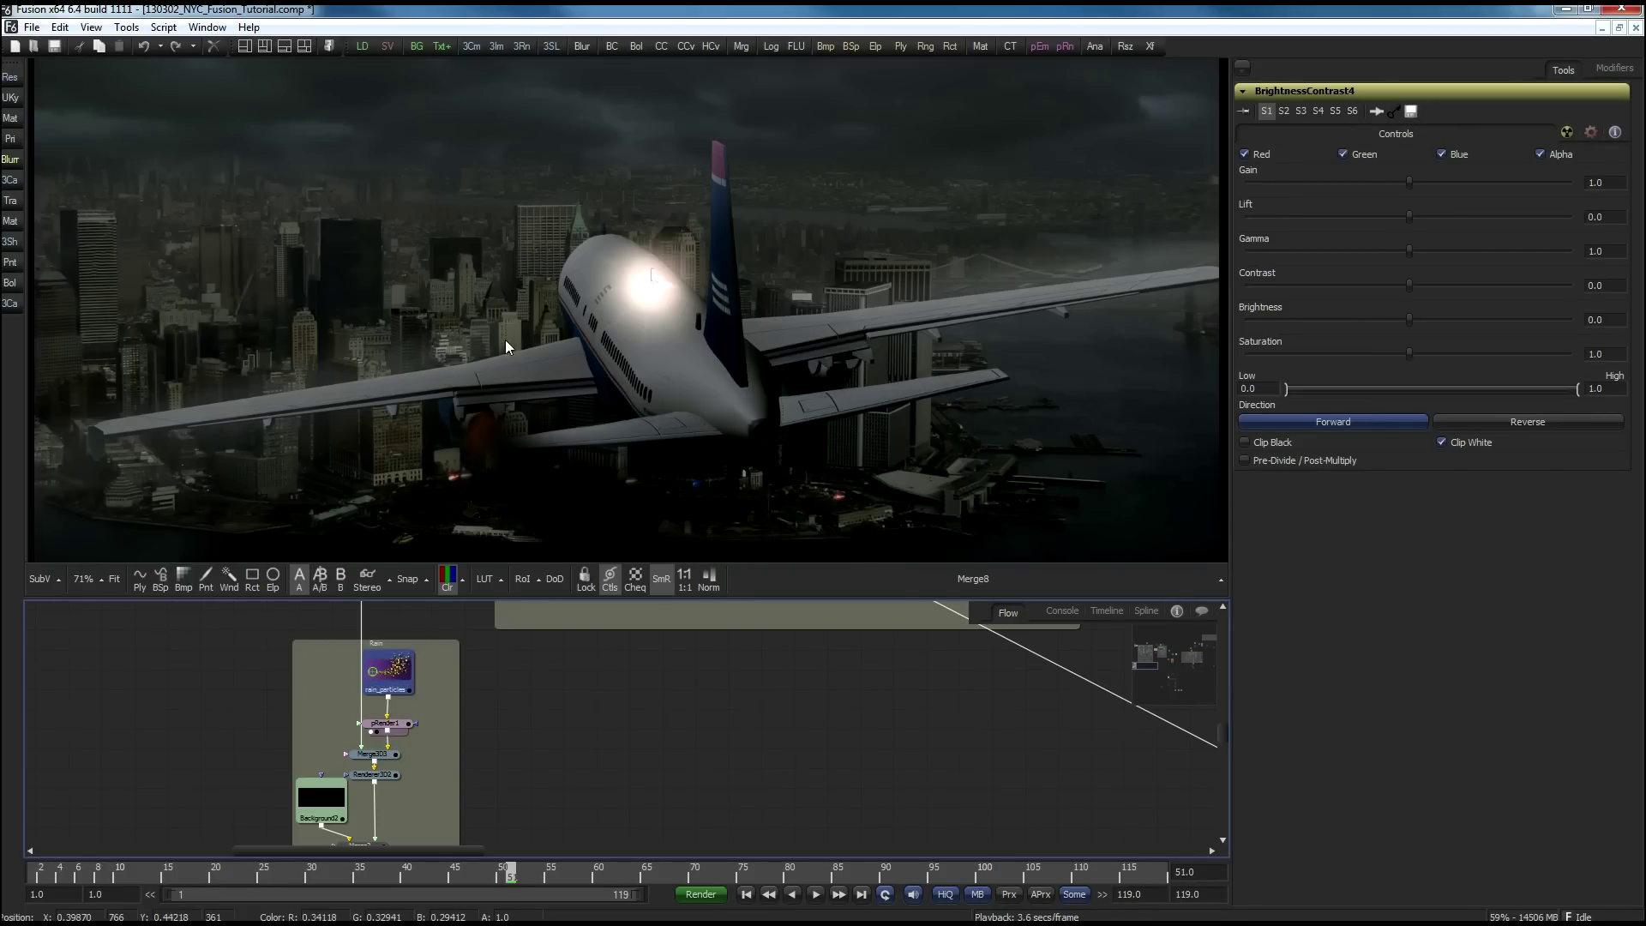
pyautogui.moveTo(506, 341); pyautogui.dragTo(505, 352)
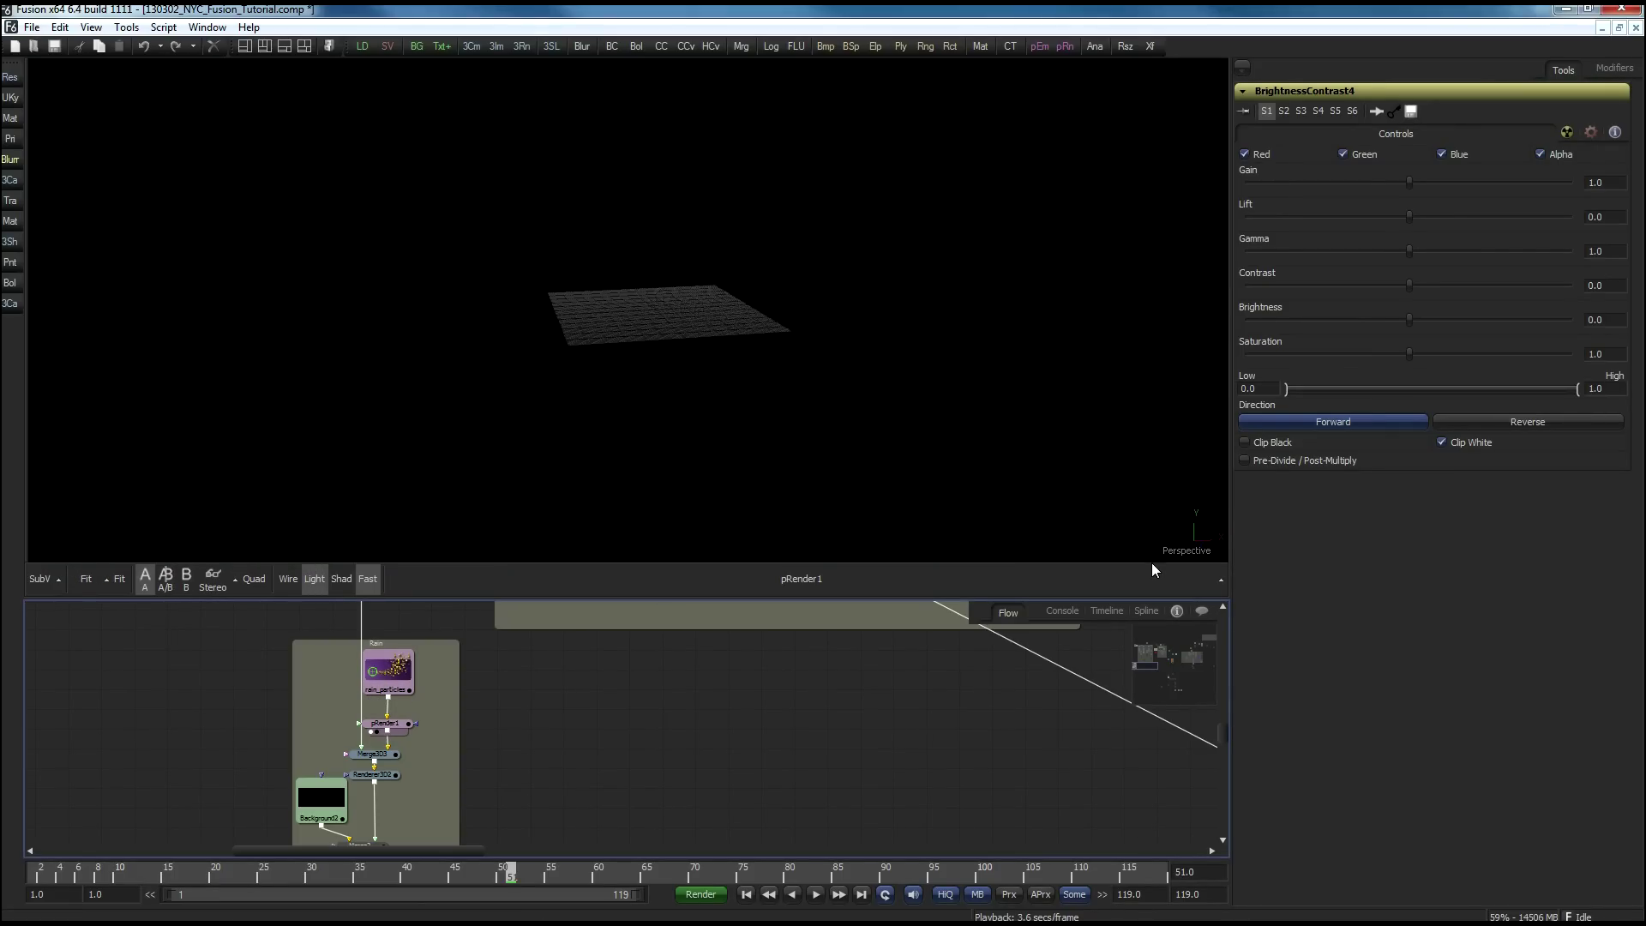
# Step: Open the rain_particles and pRender1 settings to inspect the emitter, and display the Merge3D3 scene with its camera
pyautogui.click(387, 670)
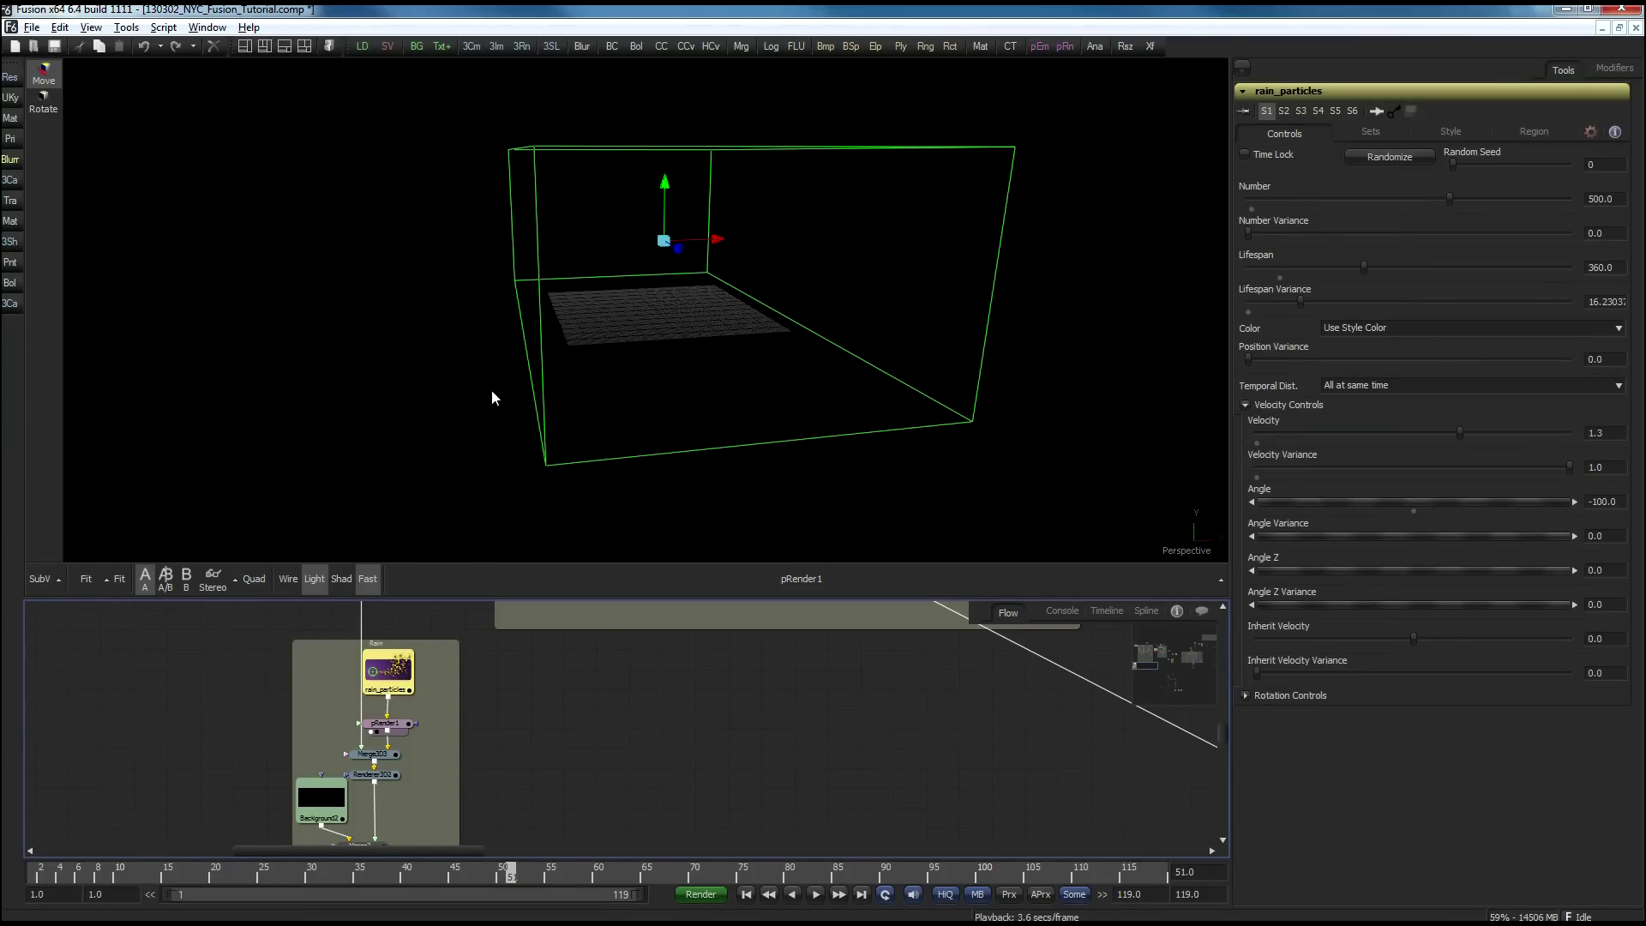
pyautogui.moveTo(497, 417); pyautogui.dragTo(621, 240)
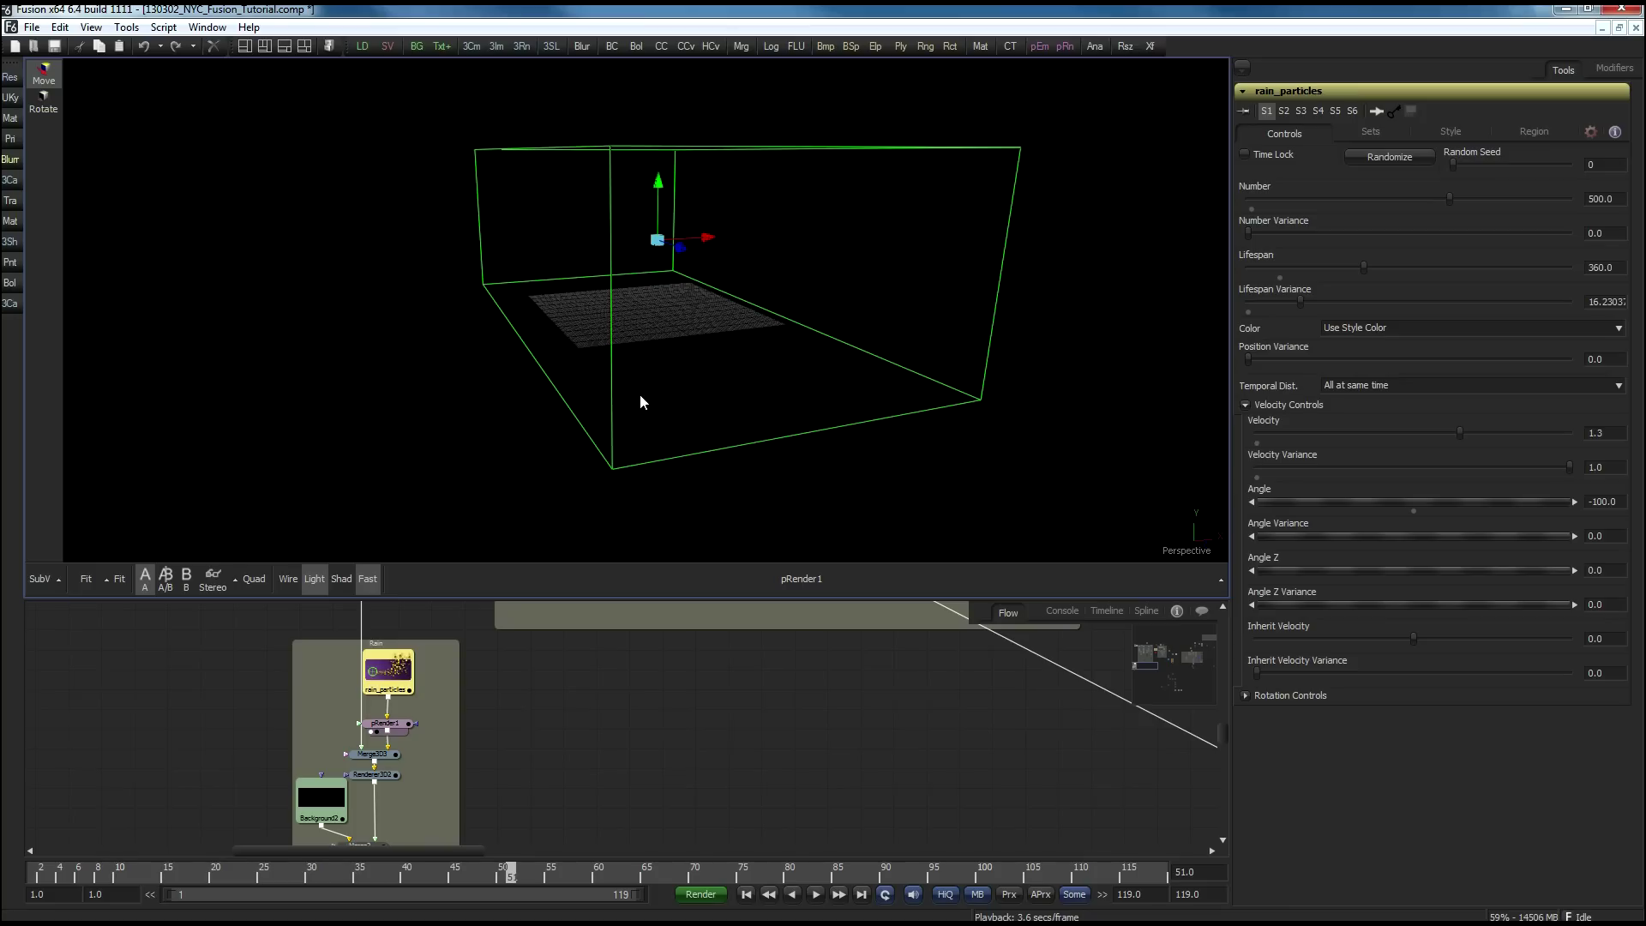
pyautogui.click(383, 726)
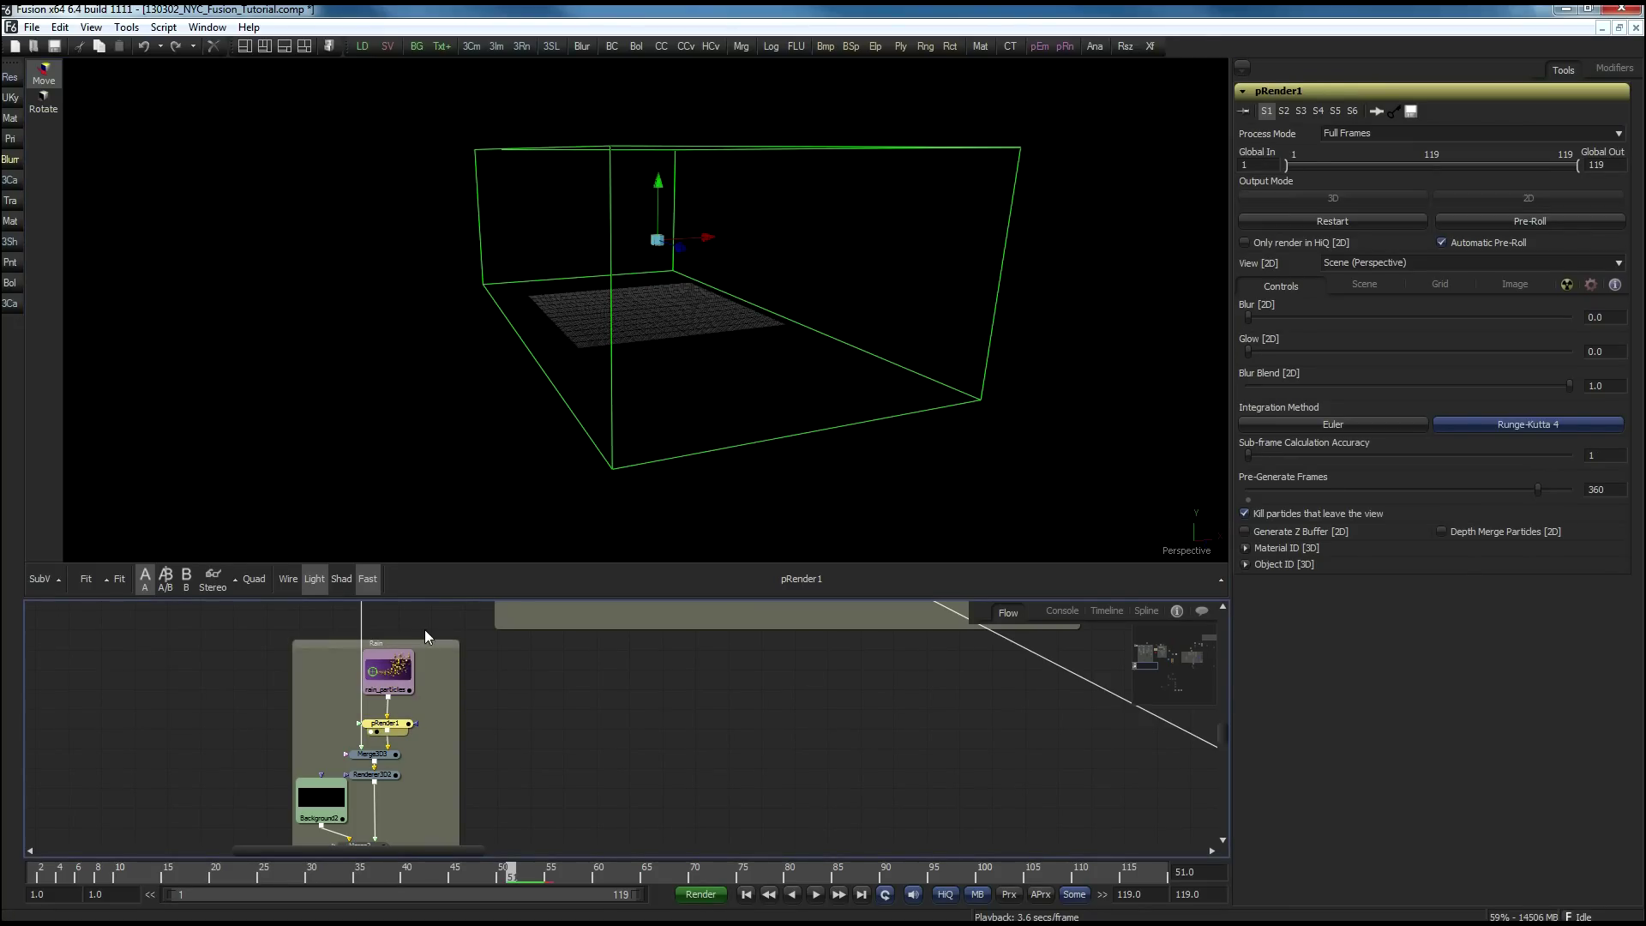
pyautogui.click(377, 759)
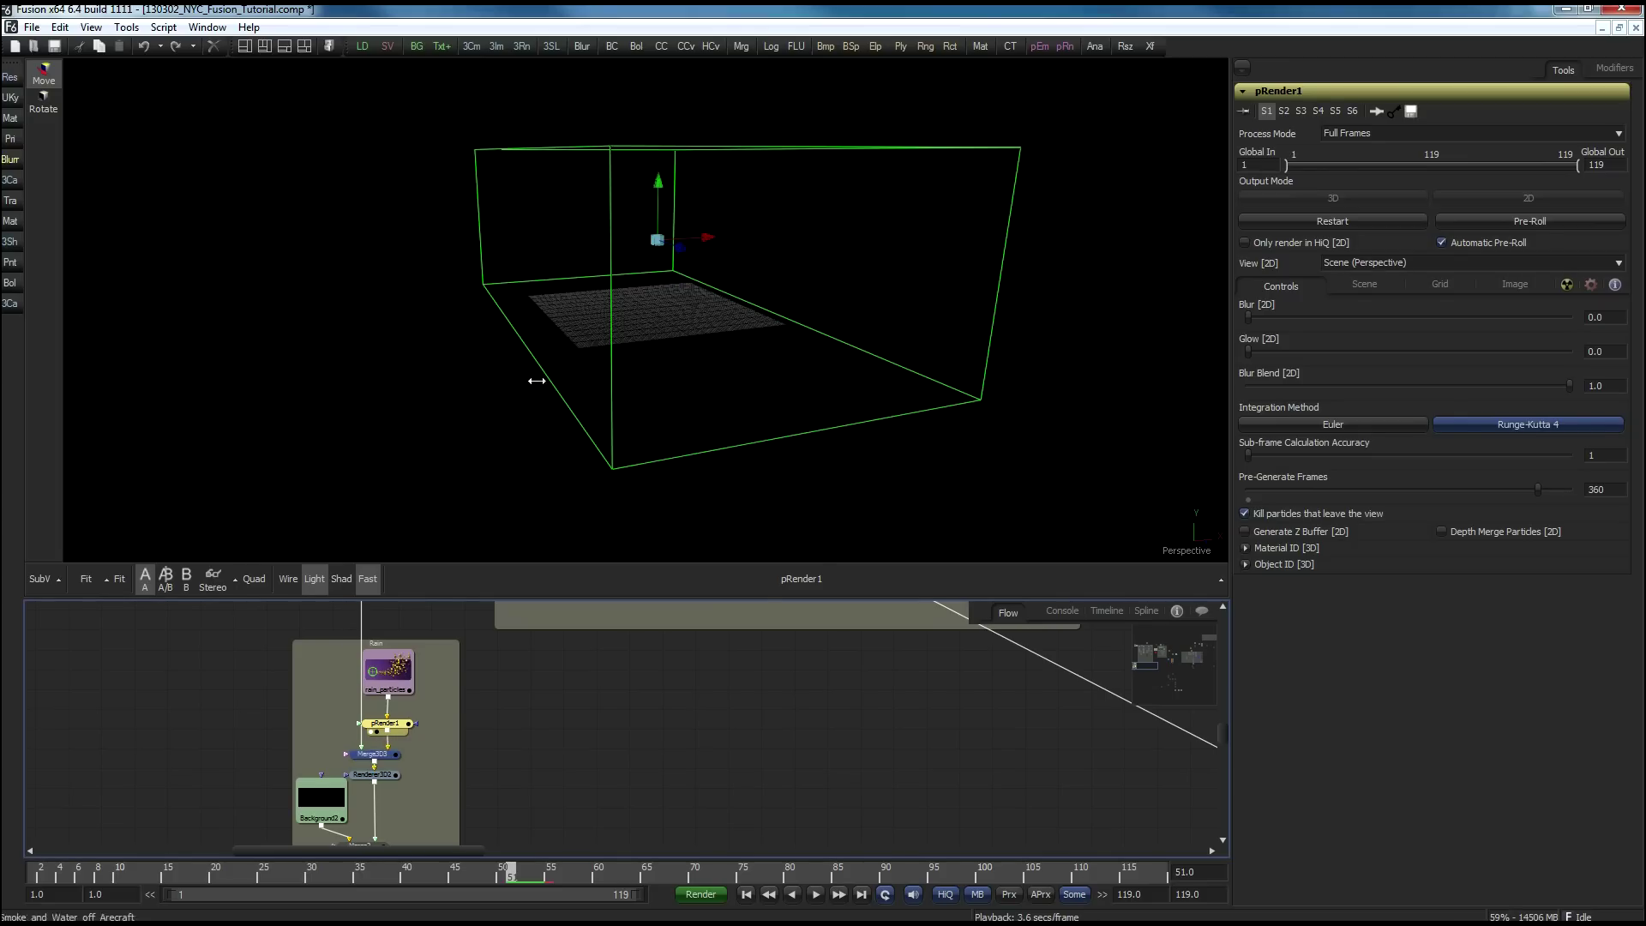
pyautogui.press('1')
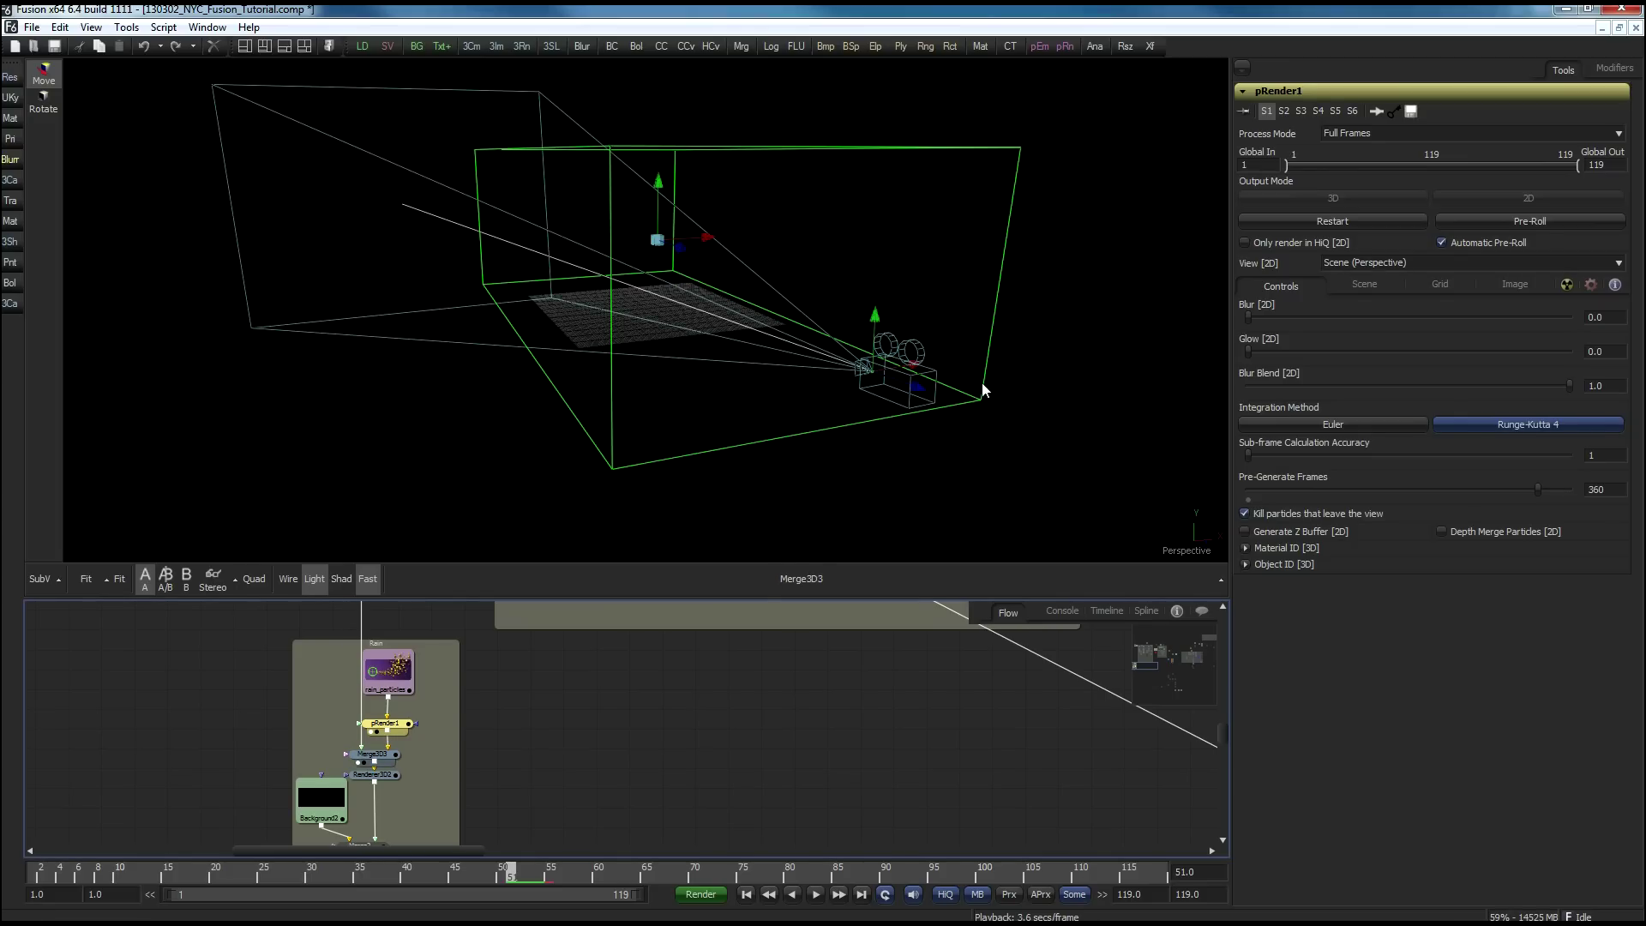
# Step: Display the Renderer3D2 rain render, play back its animation and stop it
pyautogui.moveTo(459, 754); pyautogui.dragTo(391, 722)
pyautogui.press('1')
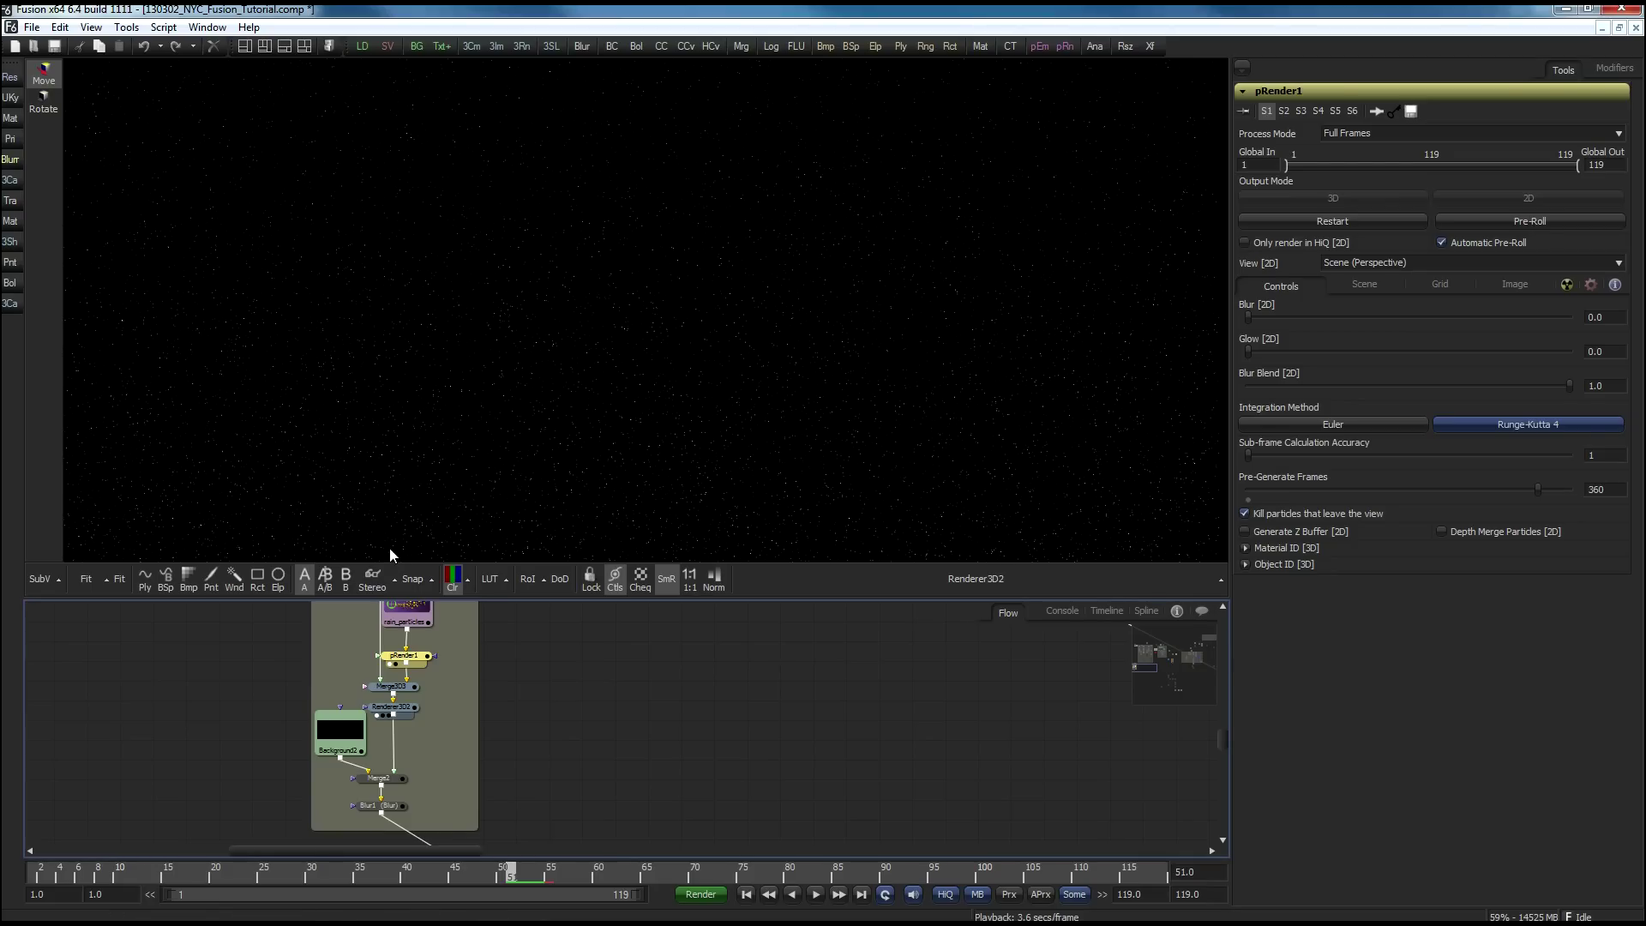
pyautogui.click(815, 894)
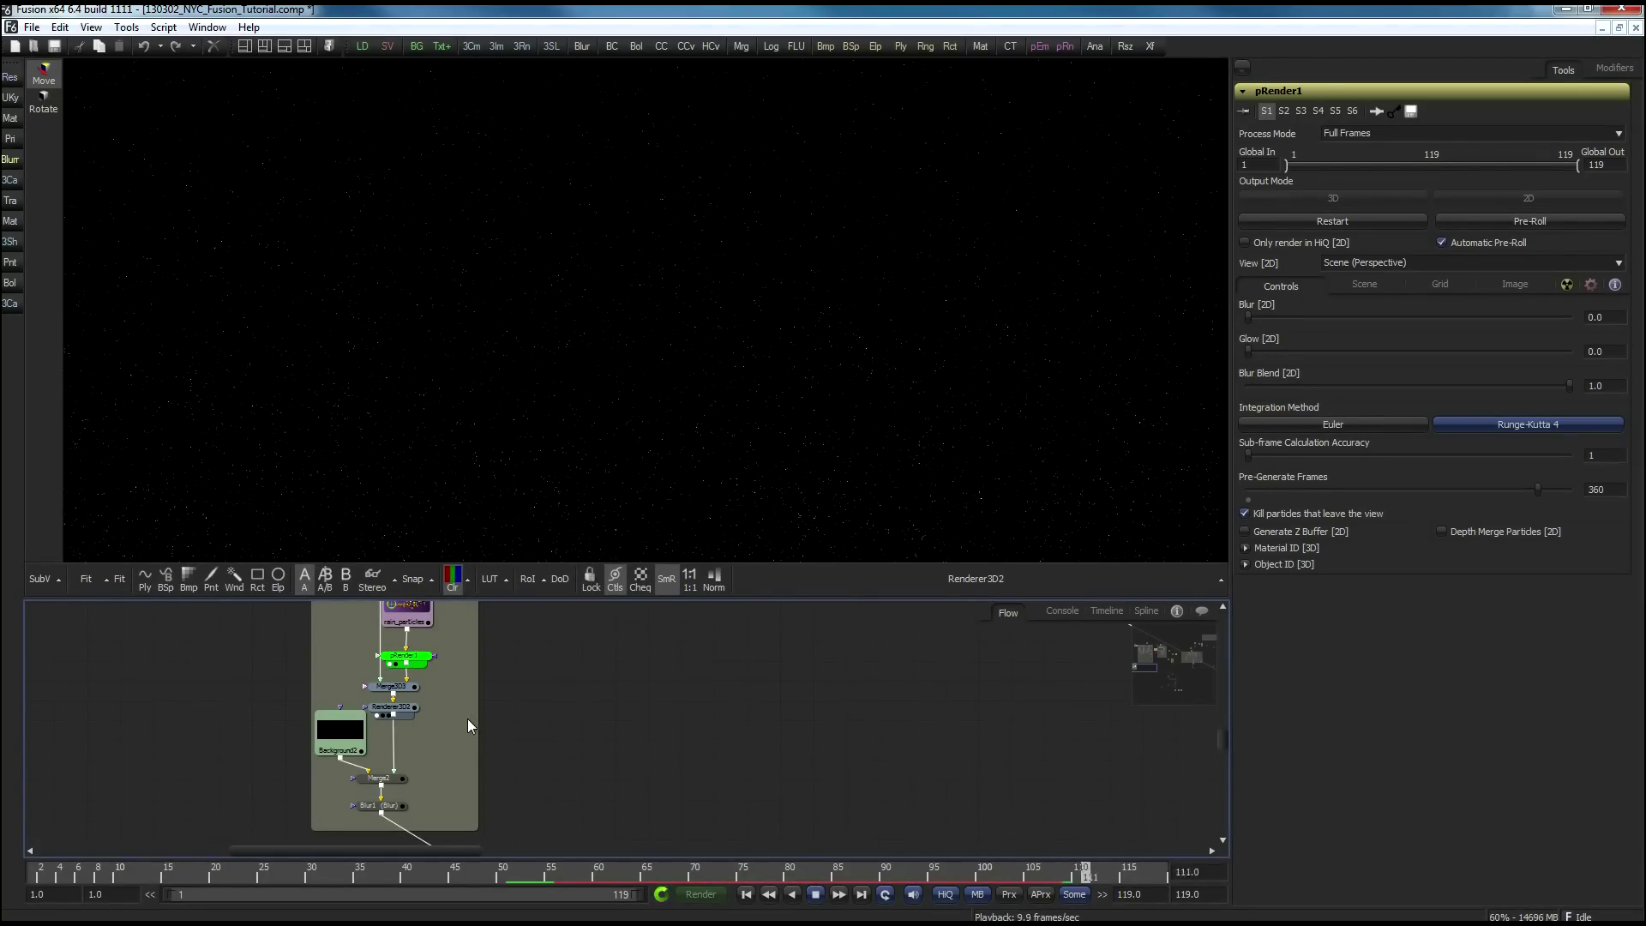
pyautogui.click(816, 894)
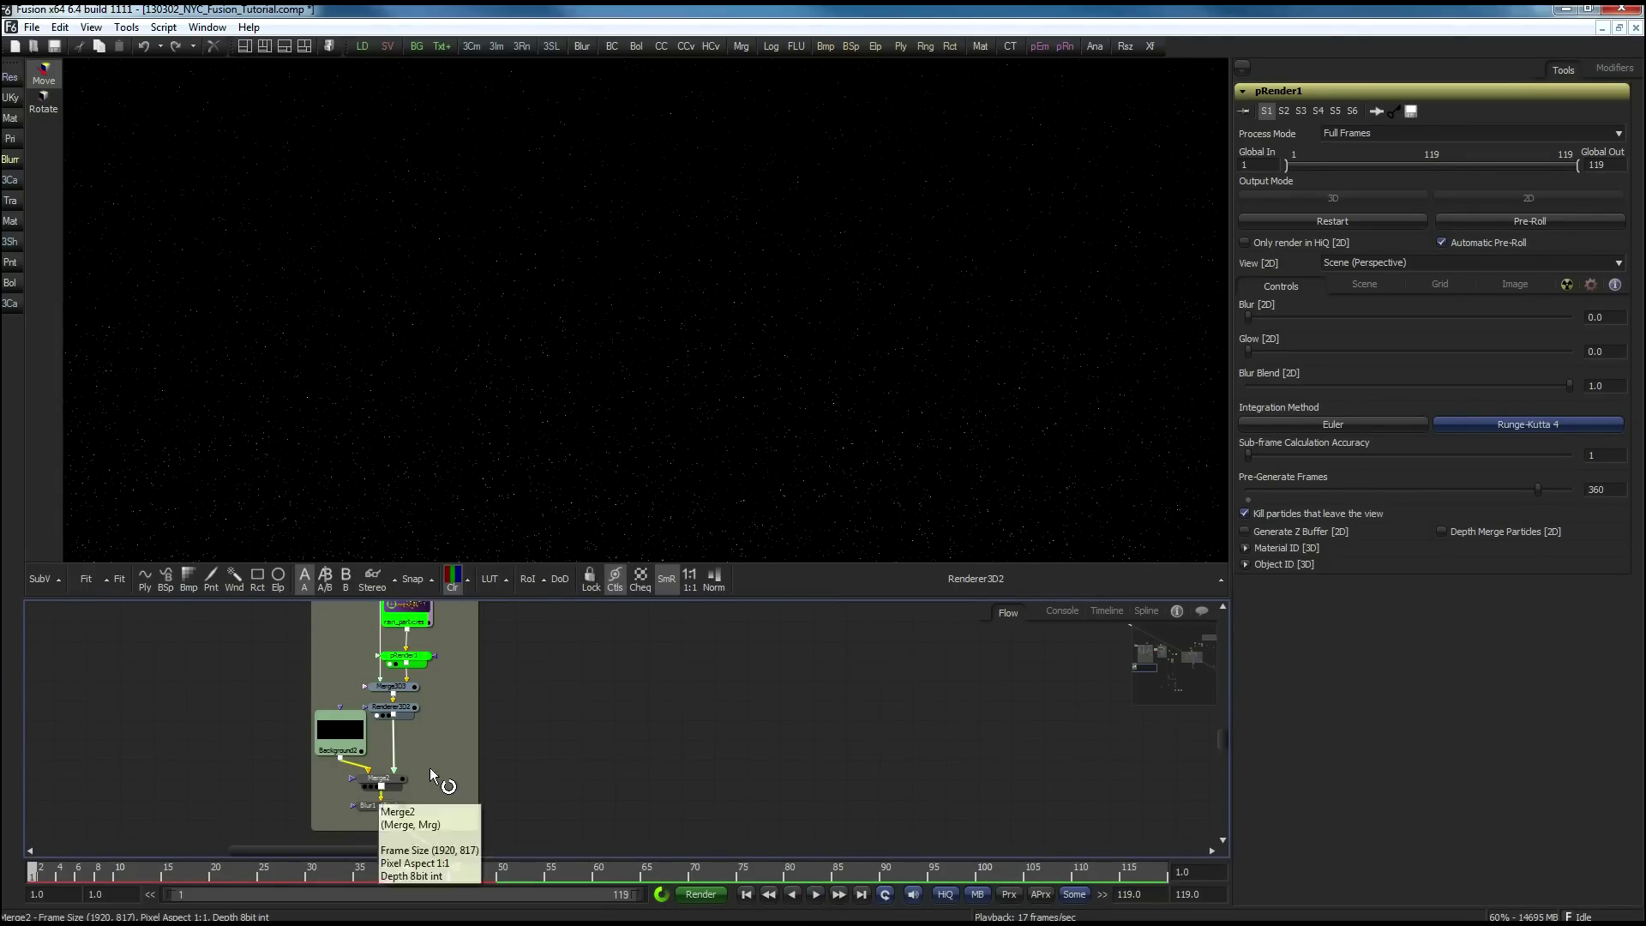
# Step: Display Background2 with its settings, and check its transparency by briefly showing the checker underlay
pyautogui.moveTo(327, 740); pyautogui.dragTo(401, 358)
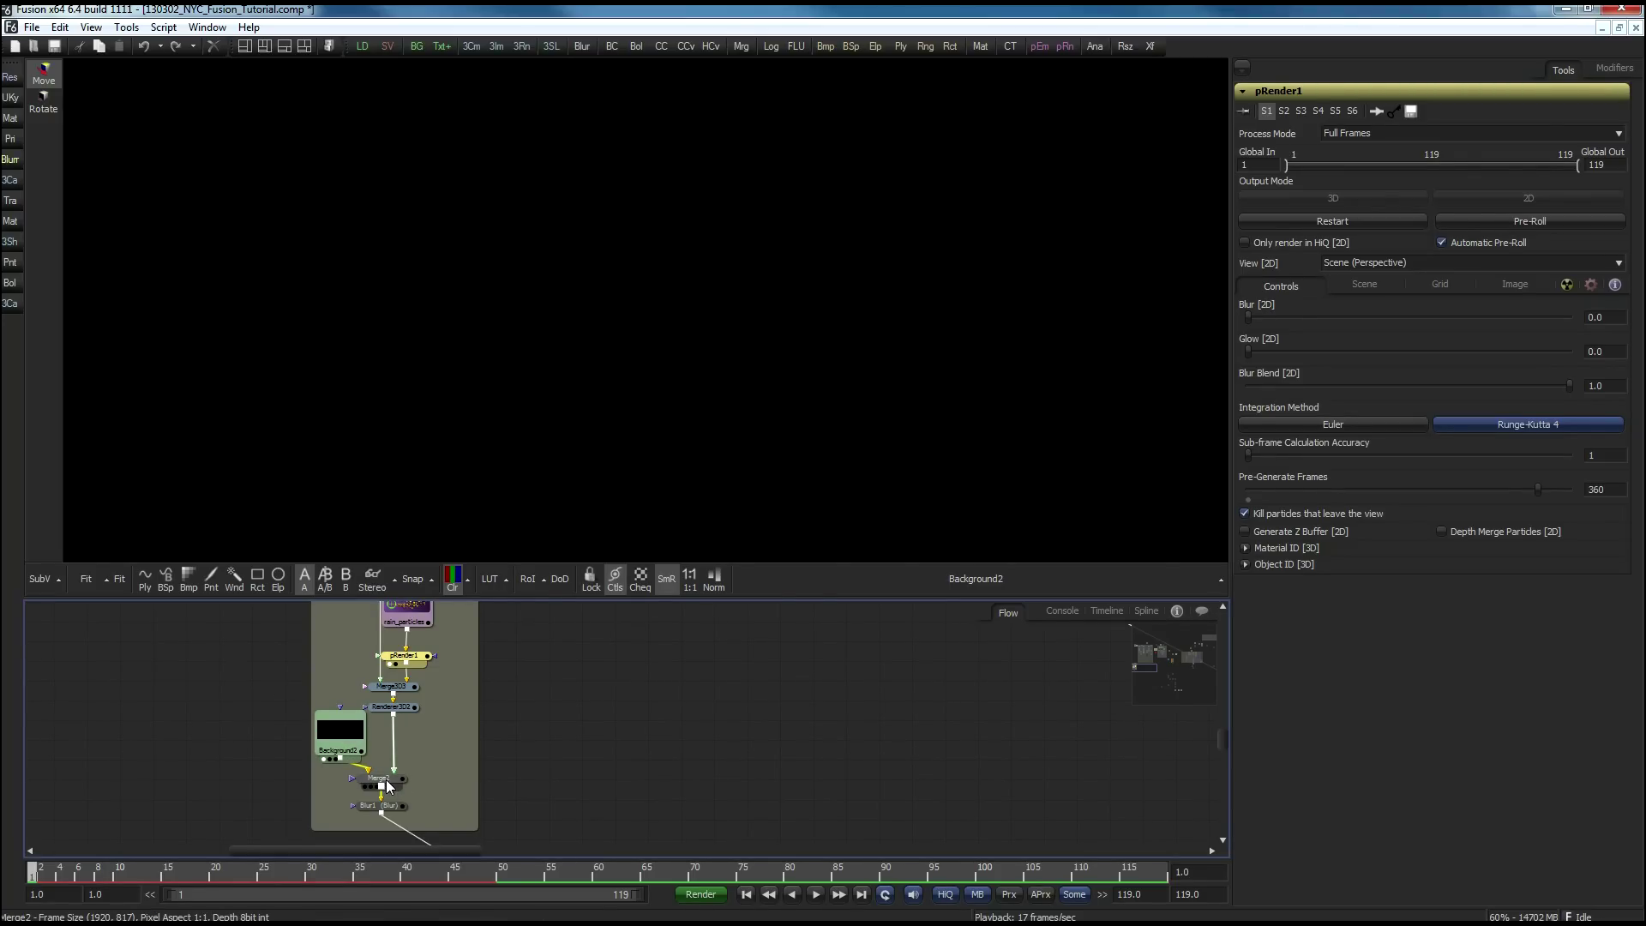
pyautogui.click(320, 752)
pyautogui.click(645, 581)
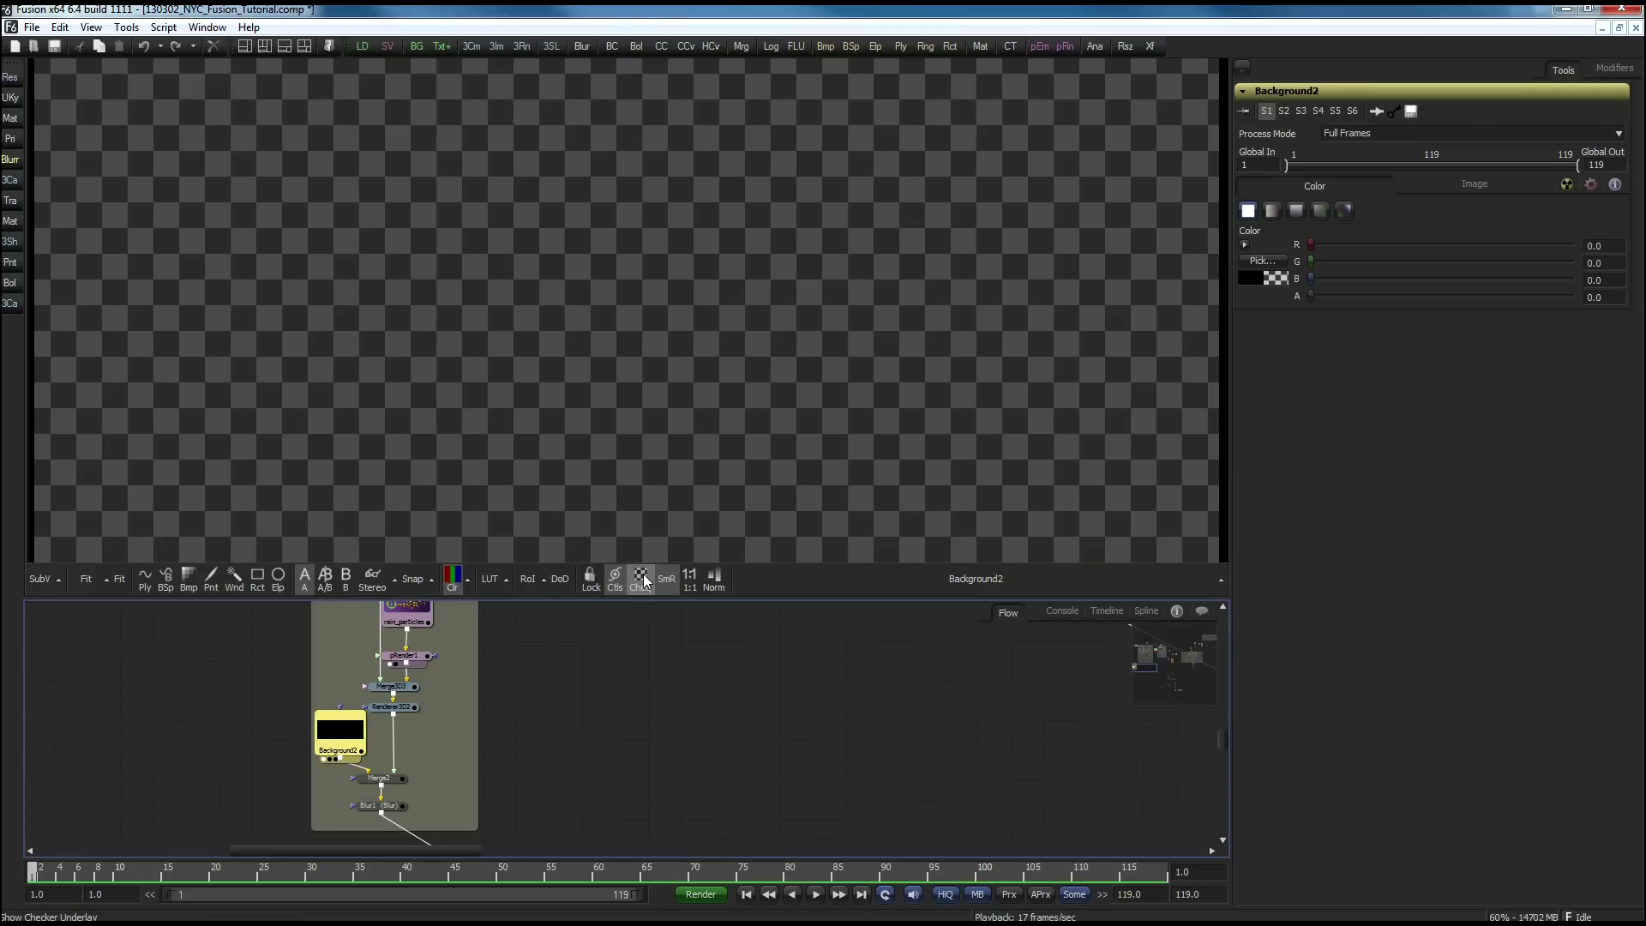
pyautogui.click(644, 580)
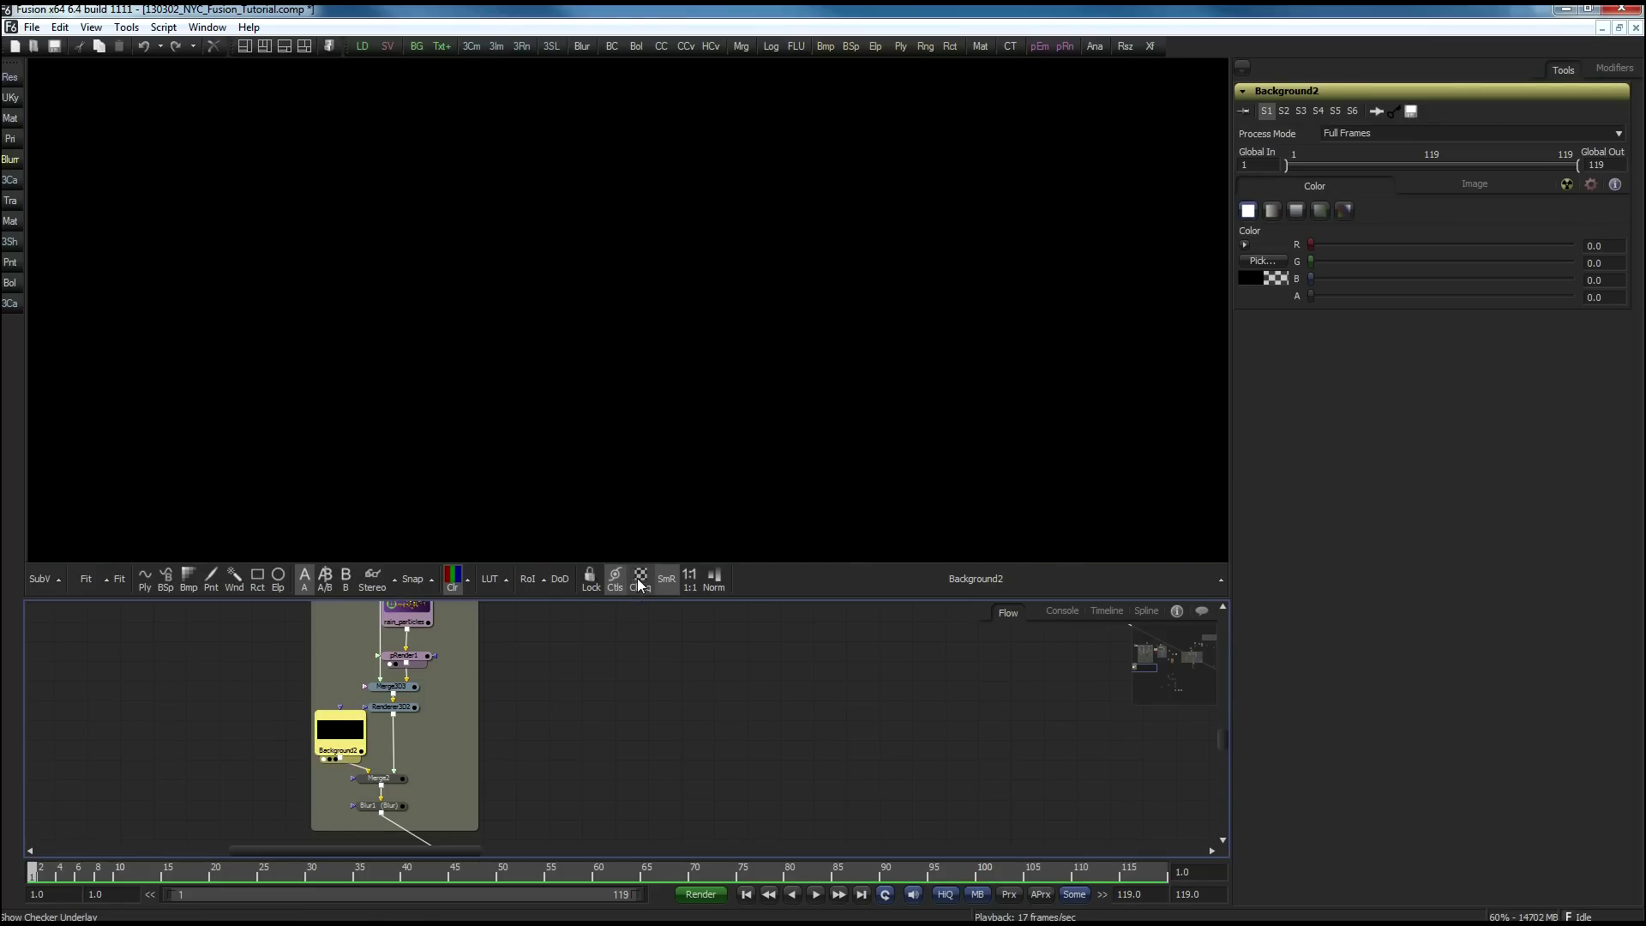
# Step: Display Merge2 with its settings, and set its Blend to about 0.39
pyautogui.click(389, 784)
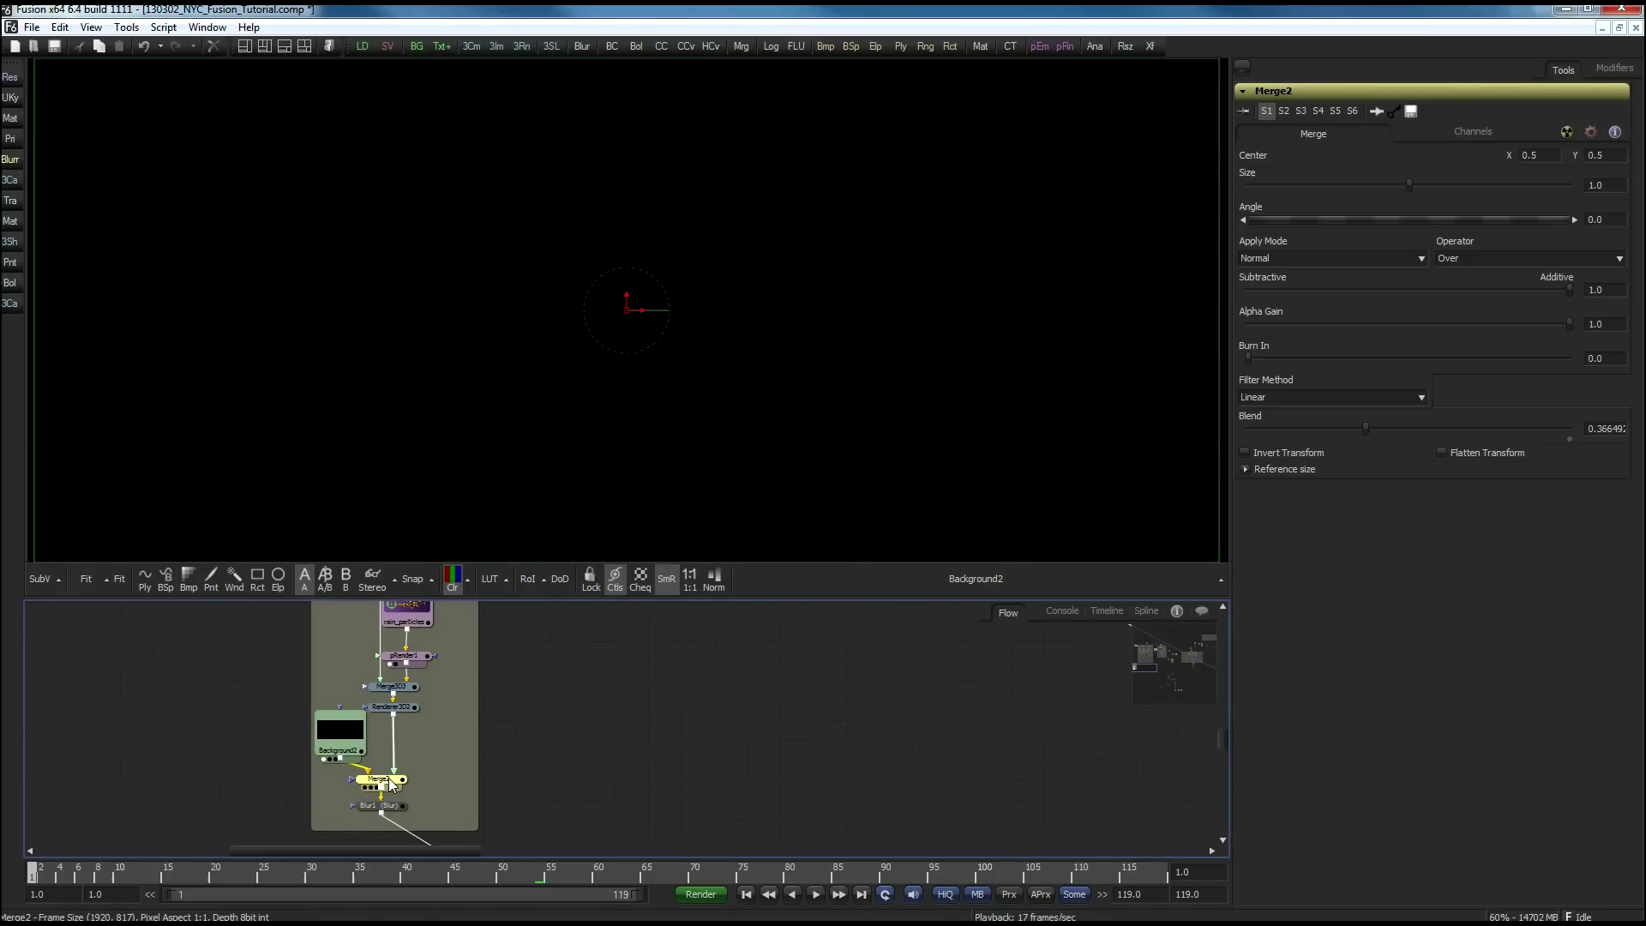
pyautogui.press('1')
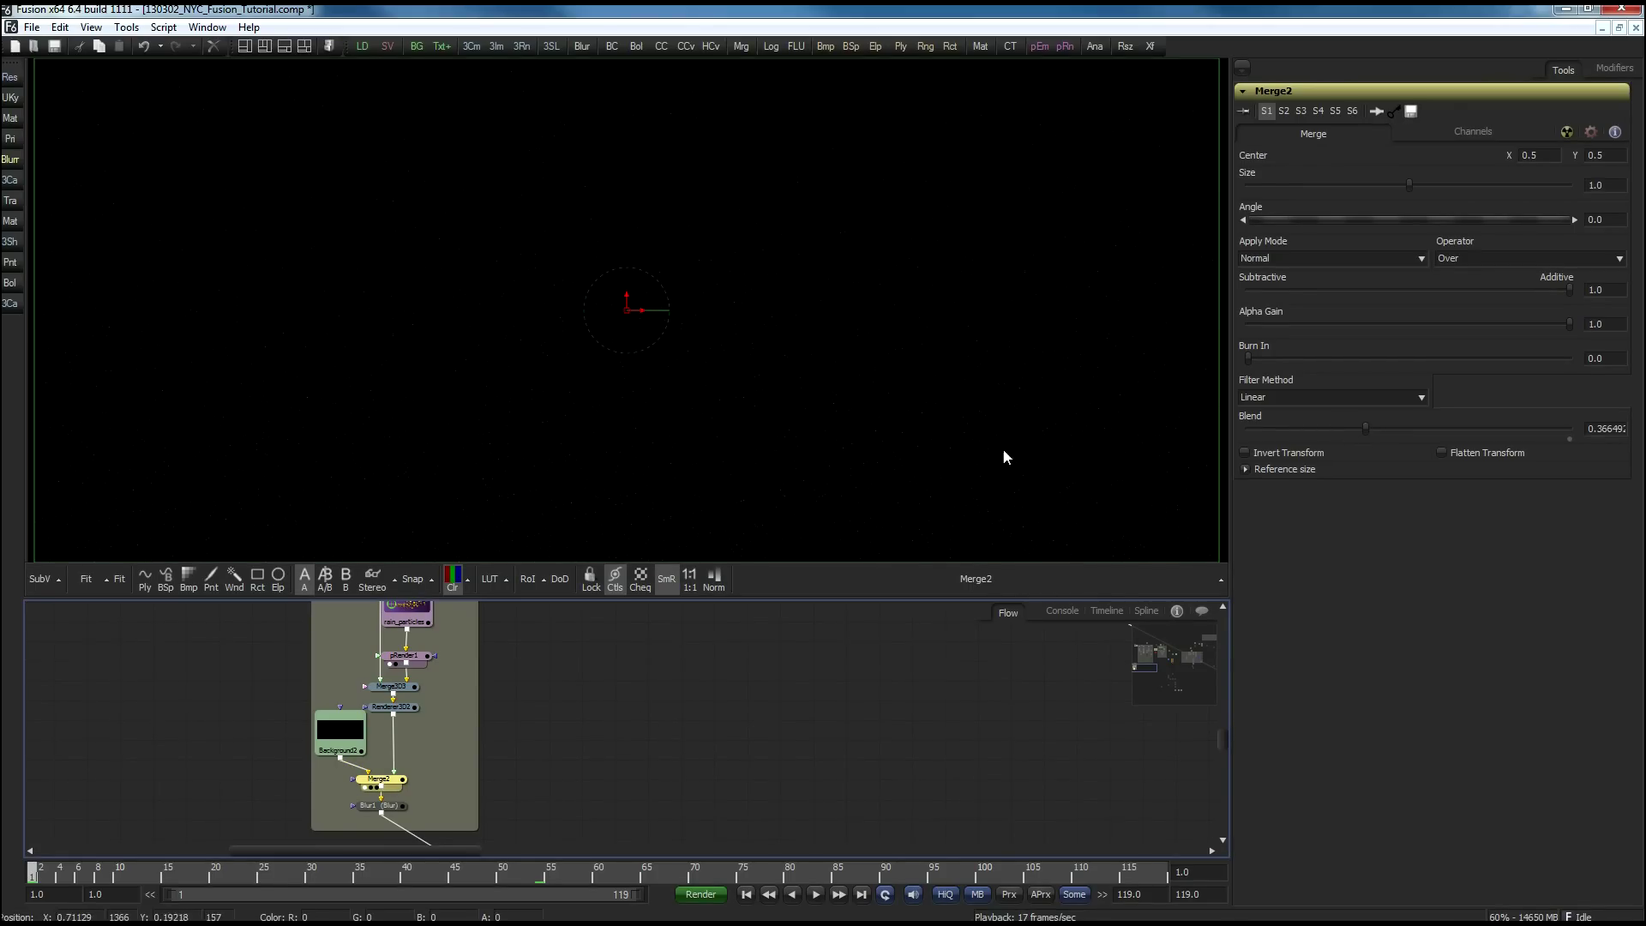
pyautogui.moveTo(1368, 430); pyautogui.dragTo(1527, 425)
pyautogui.moveTo(1344, 430)
pyautogui.mouseDown()
pyautogui.moveTo(1453, 434)
pyautogui.moveTo(1374, 442)
pyautogui.mouseUp()
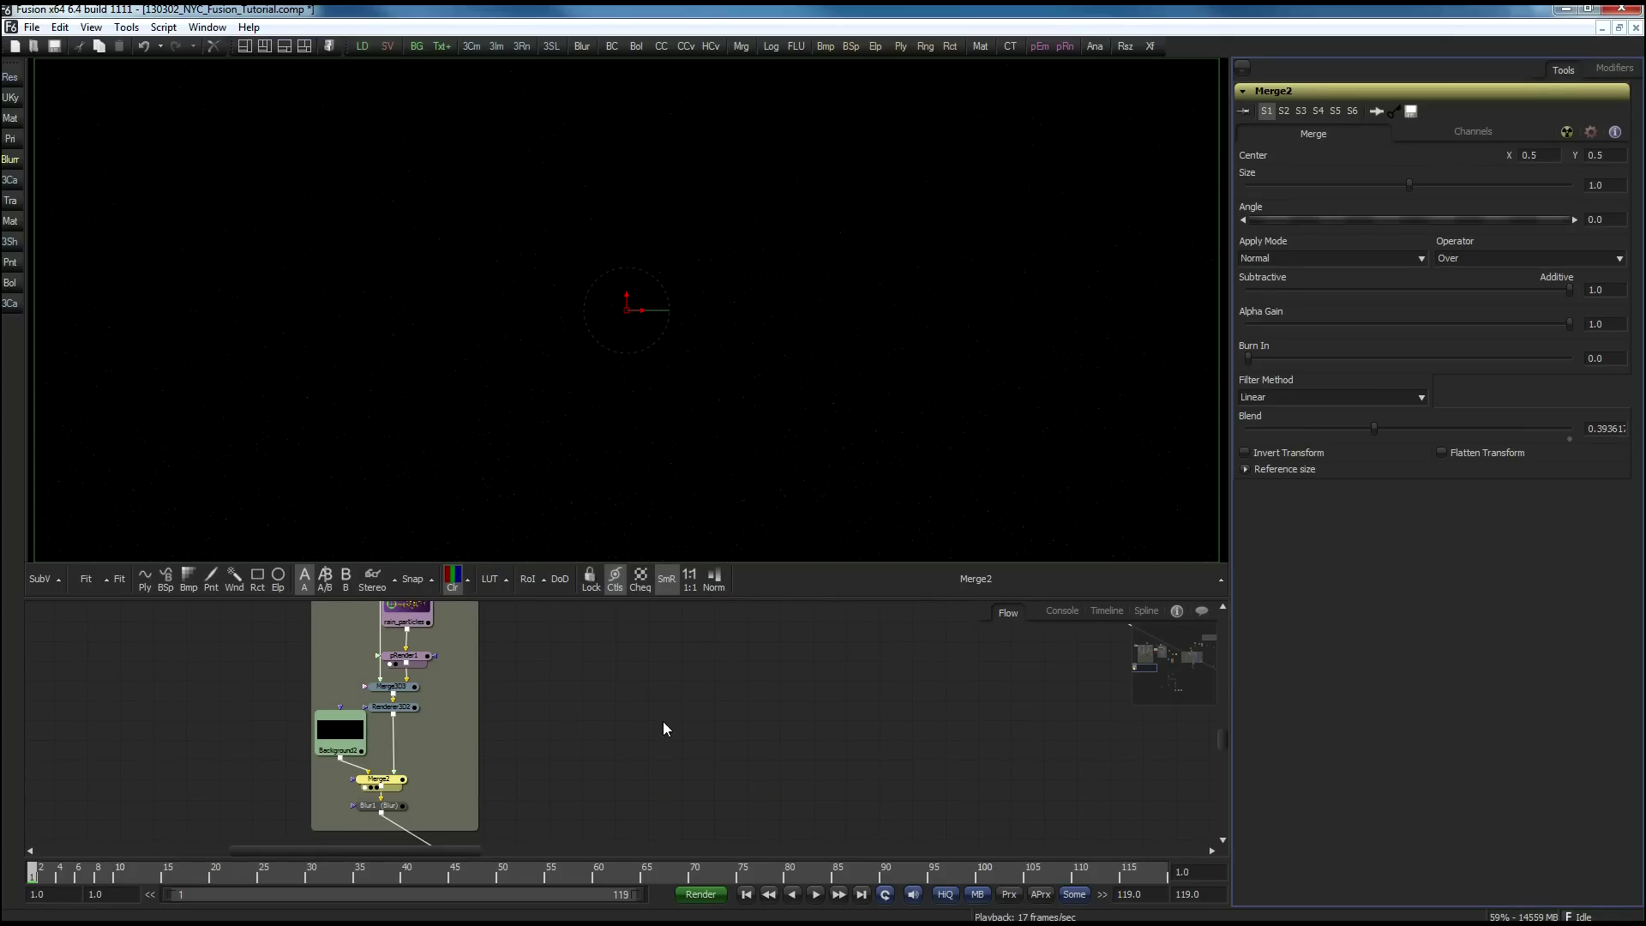
# Step: Display the Blur1 rain output, and follow its connection through the flow to display the Merge3 composite
pyautogui.moveTo(624, 781); pyautogui.dragTo(648, 626)
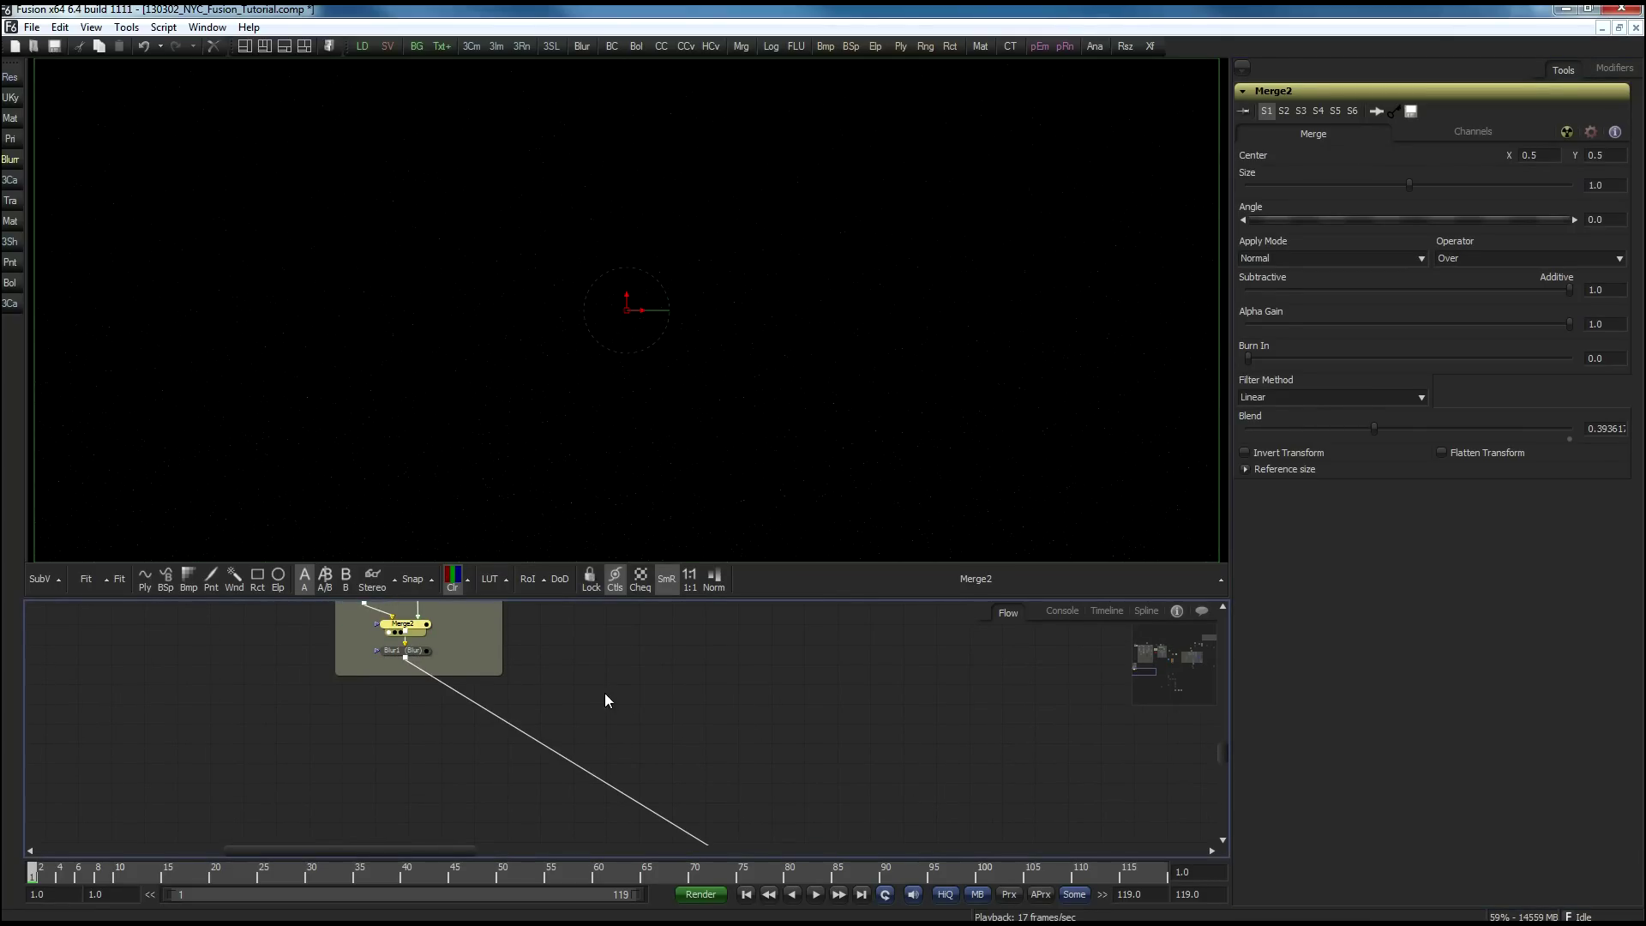
pyautogui.moveTo(406, 651); pyautogui.dragTo(573, 529)
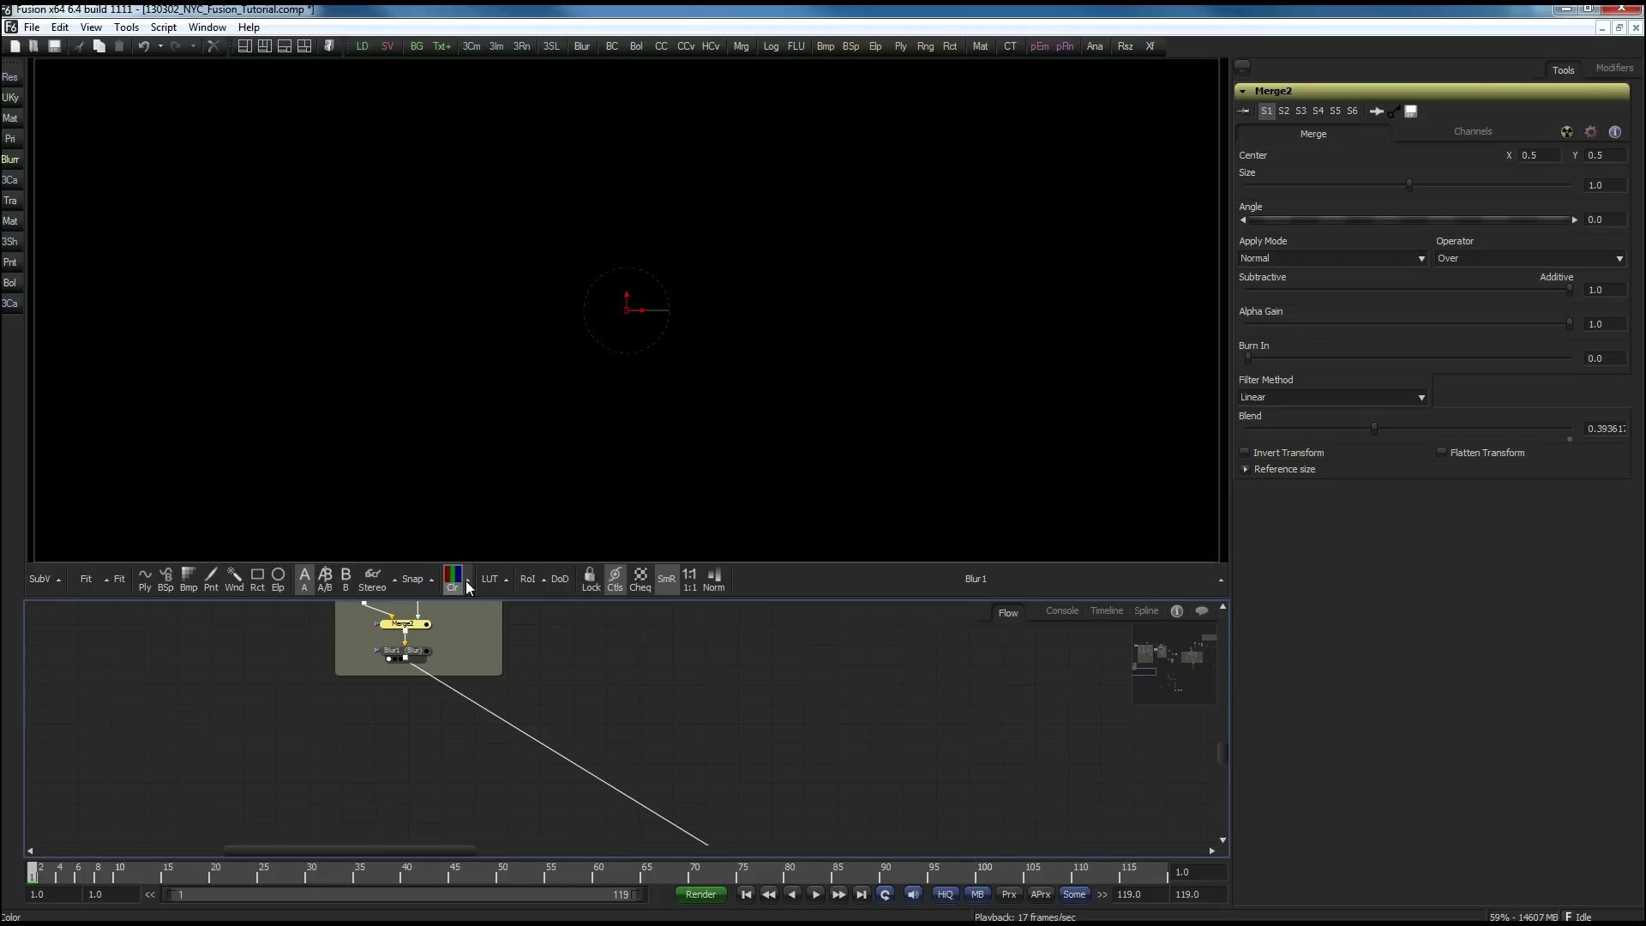
pyautogui.moveTo(802, 735); pyautogui.dragTo(439, 583)
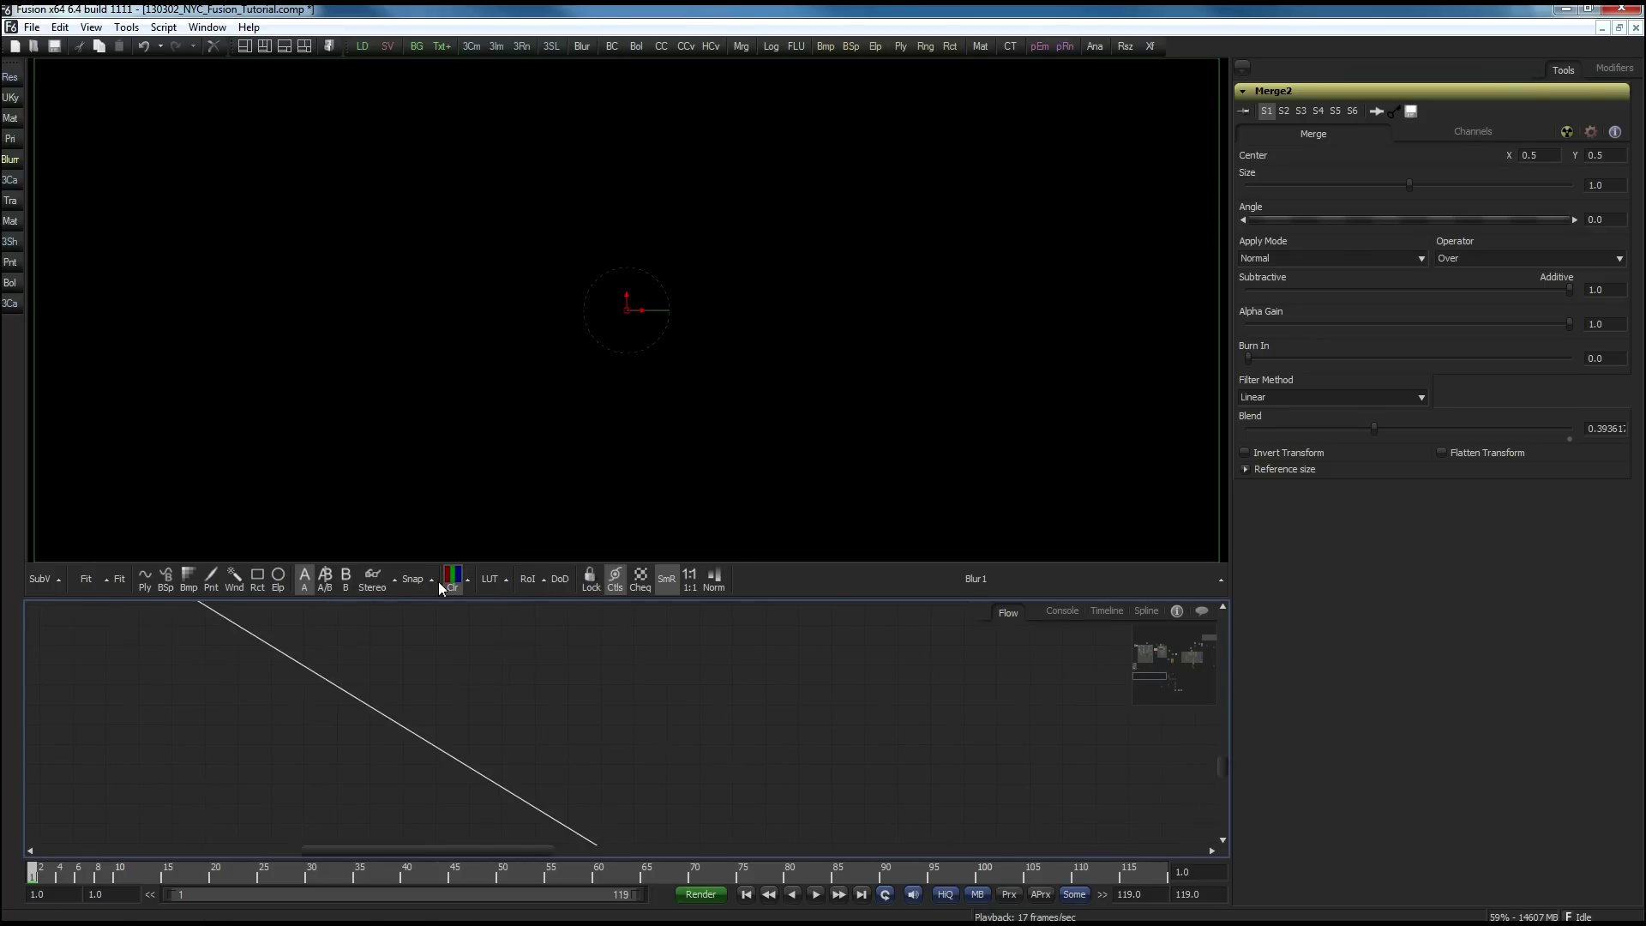
pyautogui.moveTo(666, 741); pyautogui.dragTo(423, 588)
pyautogui.moveTo(551, 643); pyautogui.dragTo(467, 635)
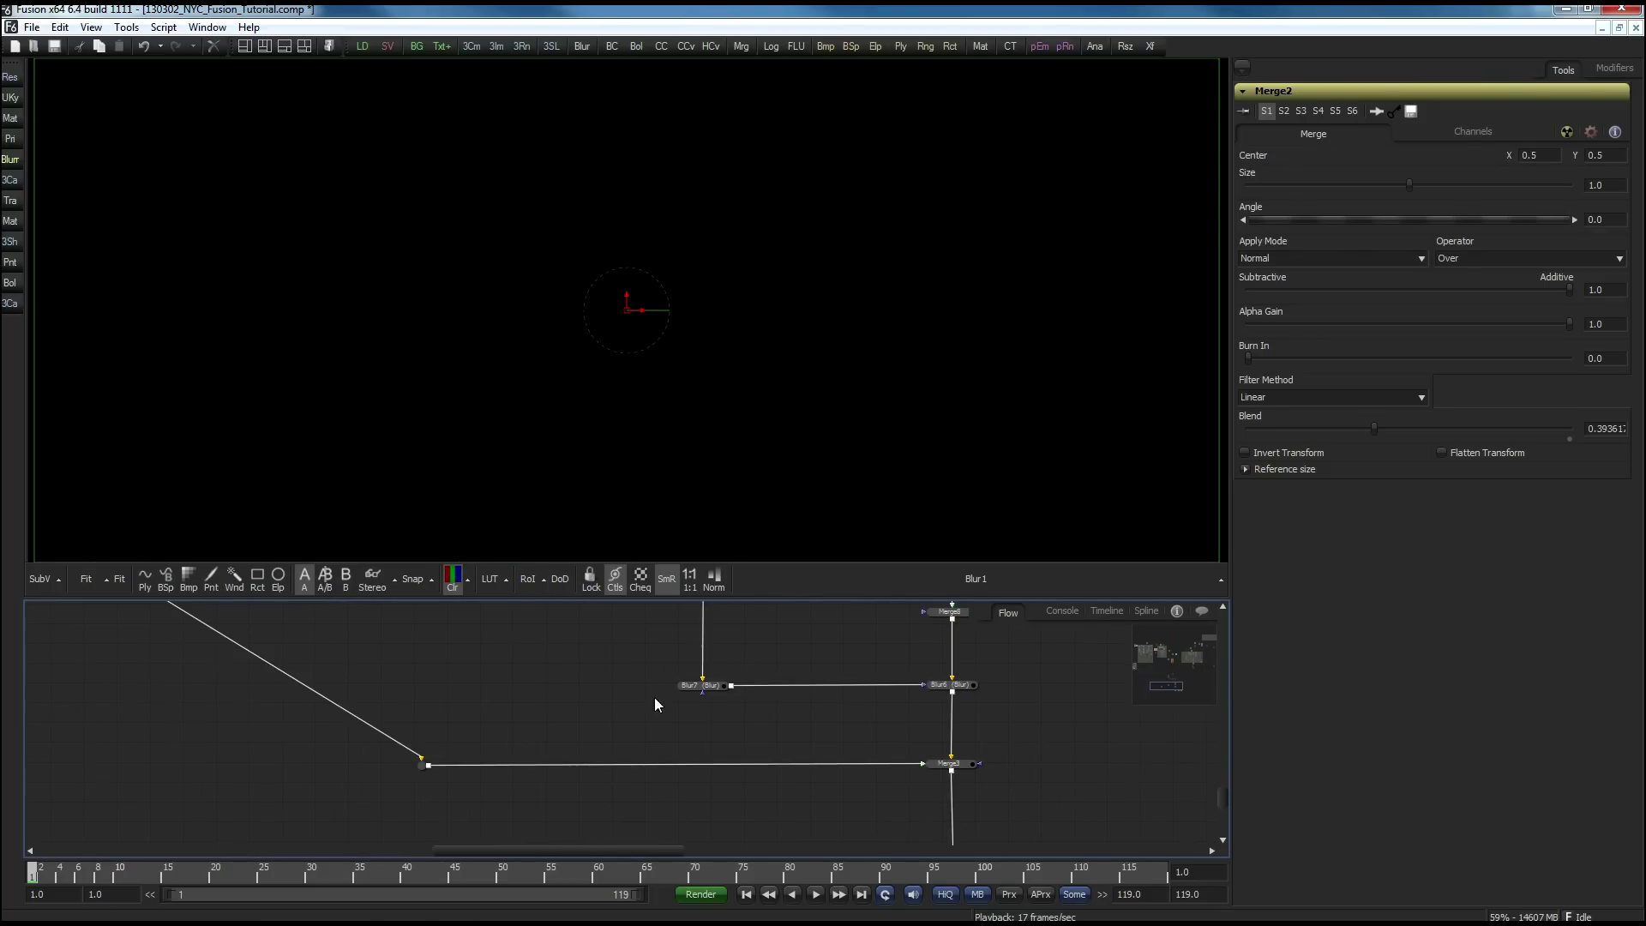
pyautogui.moveTo(658, 694); pyautogui.dragTo(506, 695)
pyautogui.moveTo(632, 711); pyautogui.dragTo(557, 282)
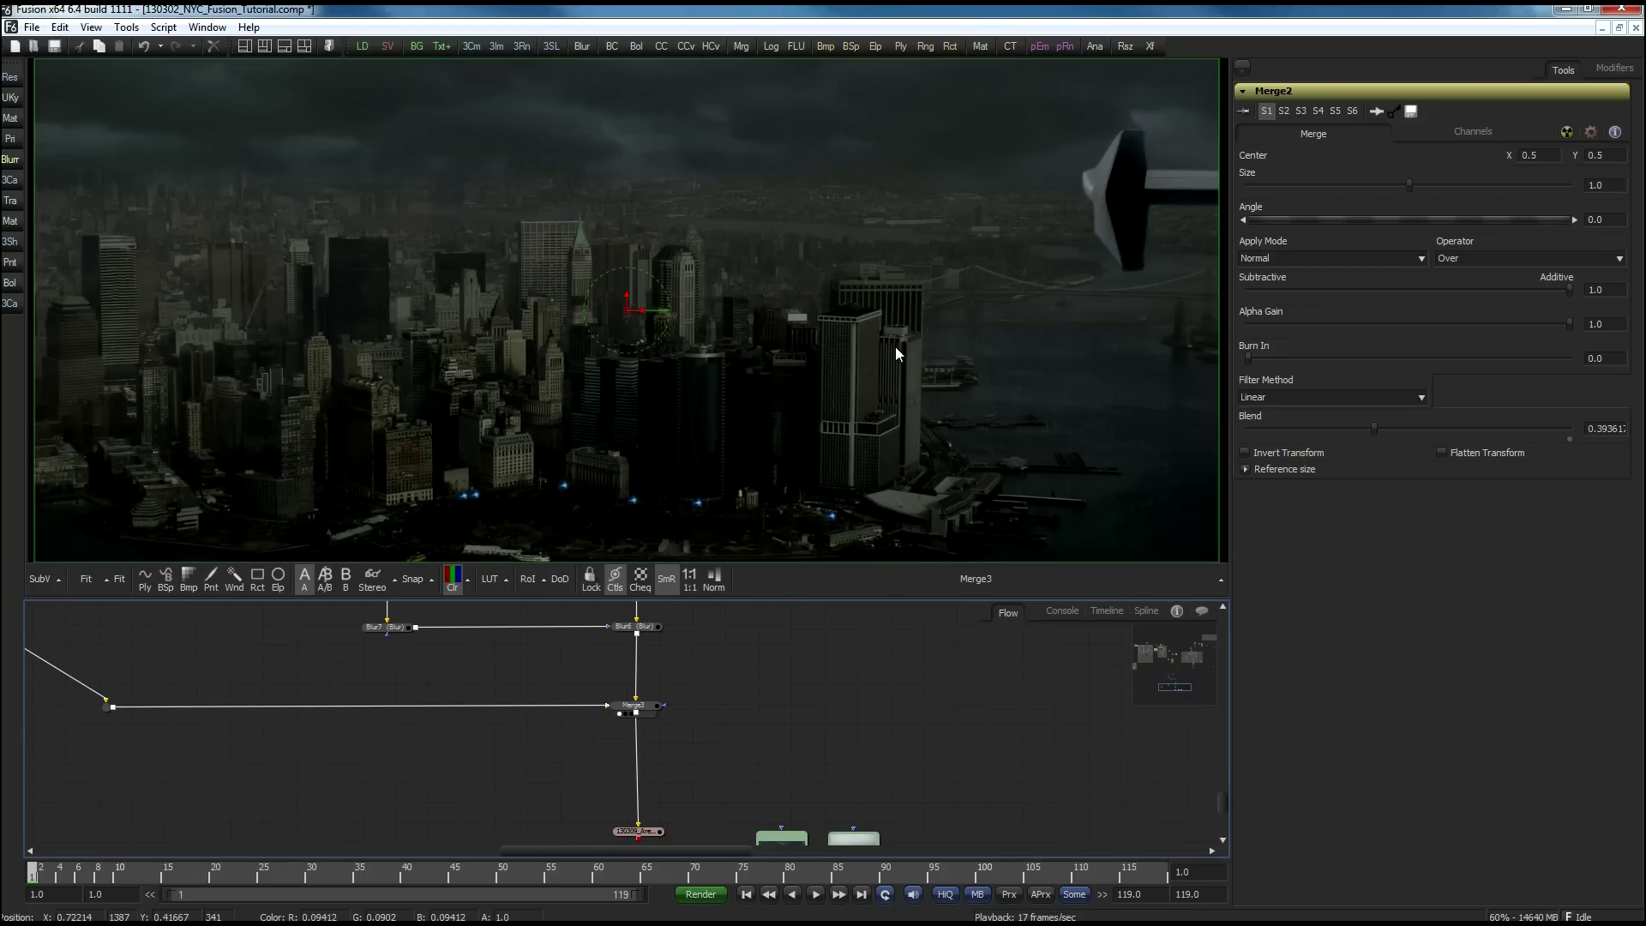
# Step: Move the Merge3 composite to frame 40
pyautogui.moveTo(895, 346)
pyautogui.mouseDown()
pyautogui.moveTo(650, 382)
pyautogui.moveTo(900, 320)
pyautogui.mouseUp()
pyautogui.moveTo(727, 338)
pyautogui.mouseDown()
pyautogui.moveTo(762, 363)
pyautogui.moveTo(748, 359)
pyautogui.mouseUp()
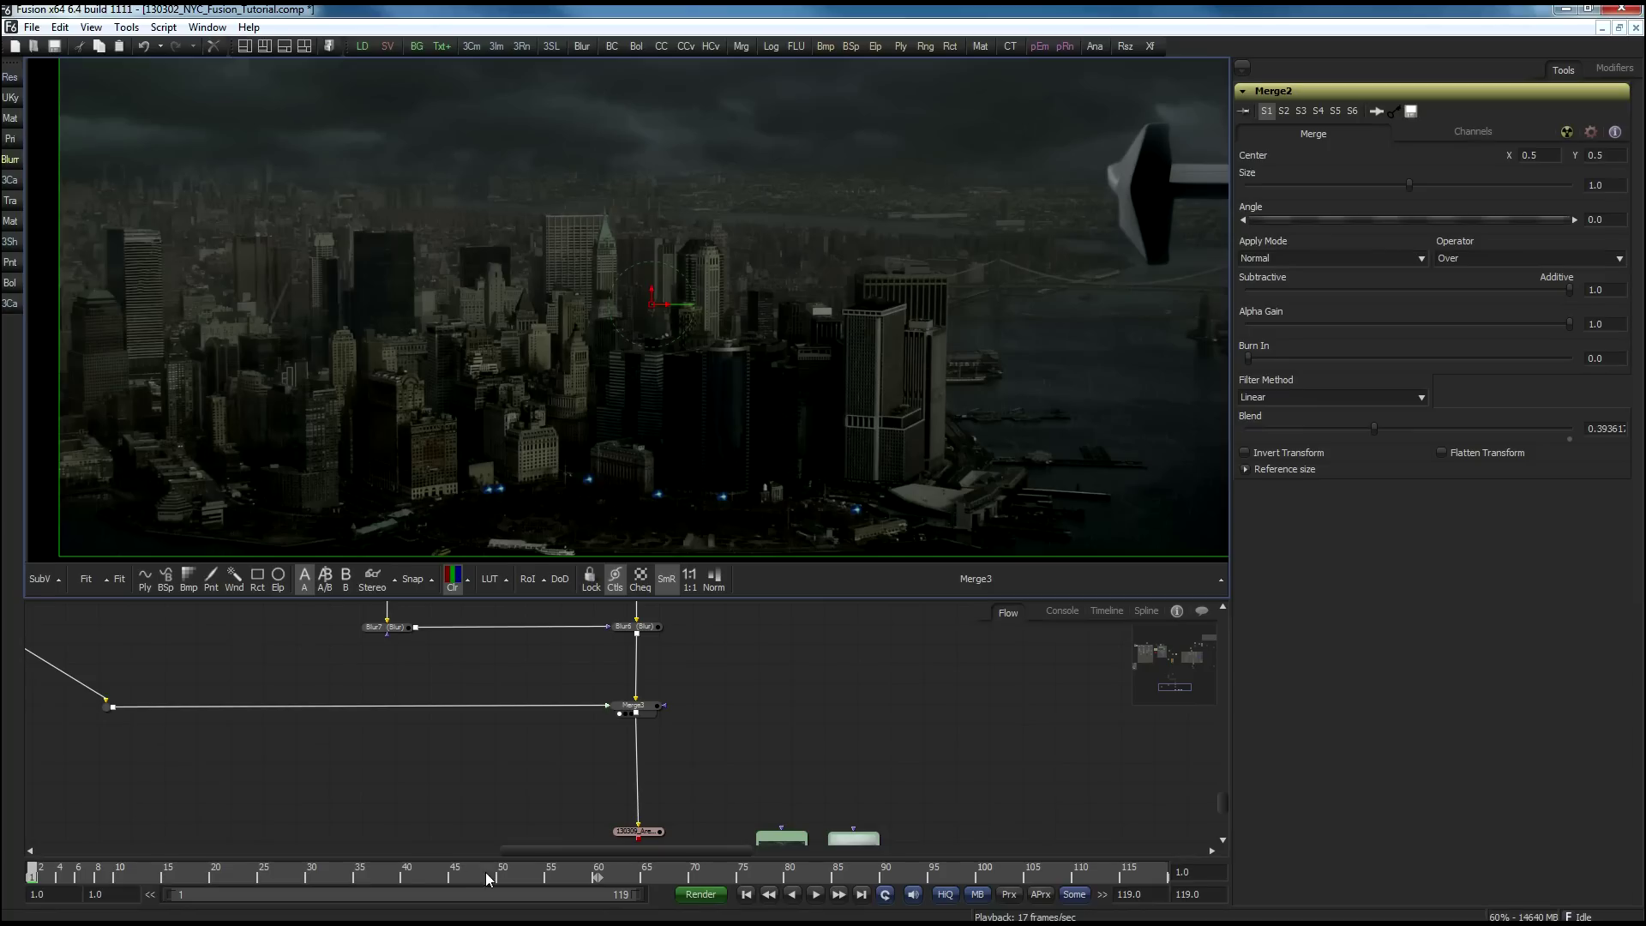
pyautogui.click(410, 872)
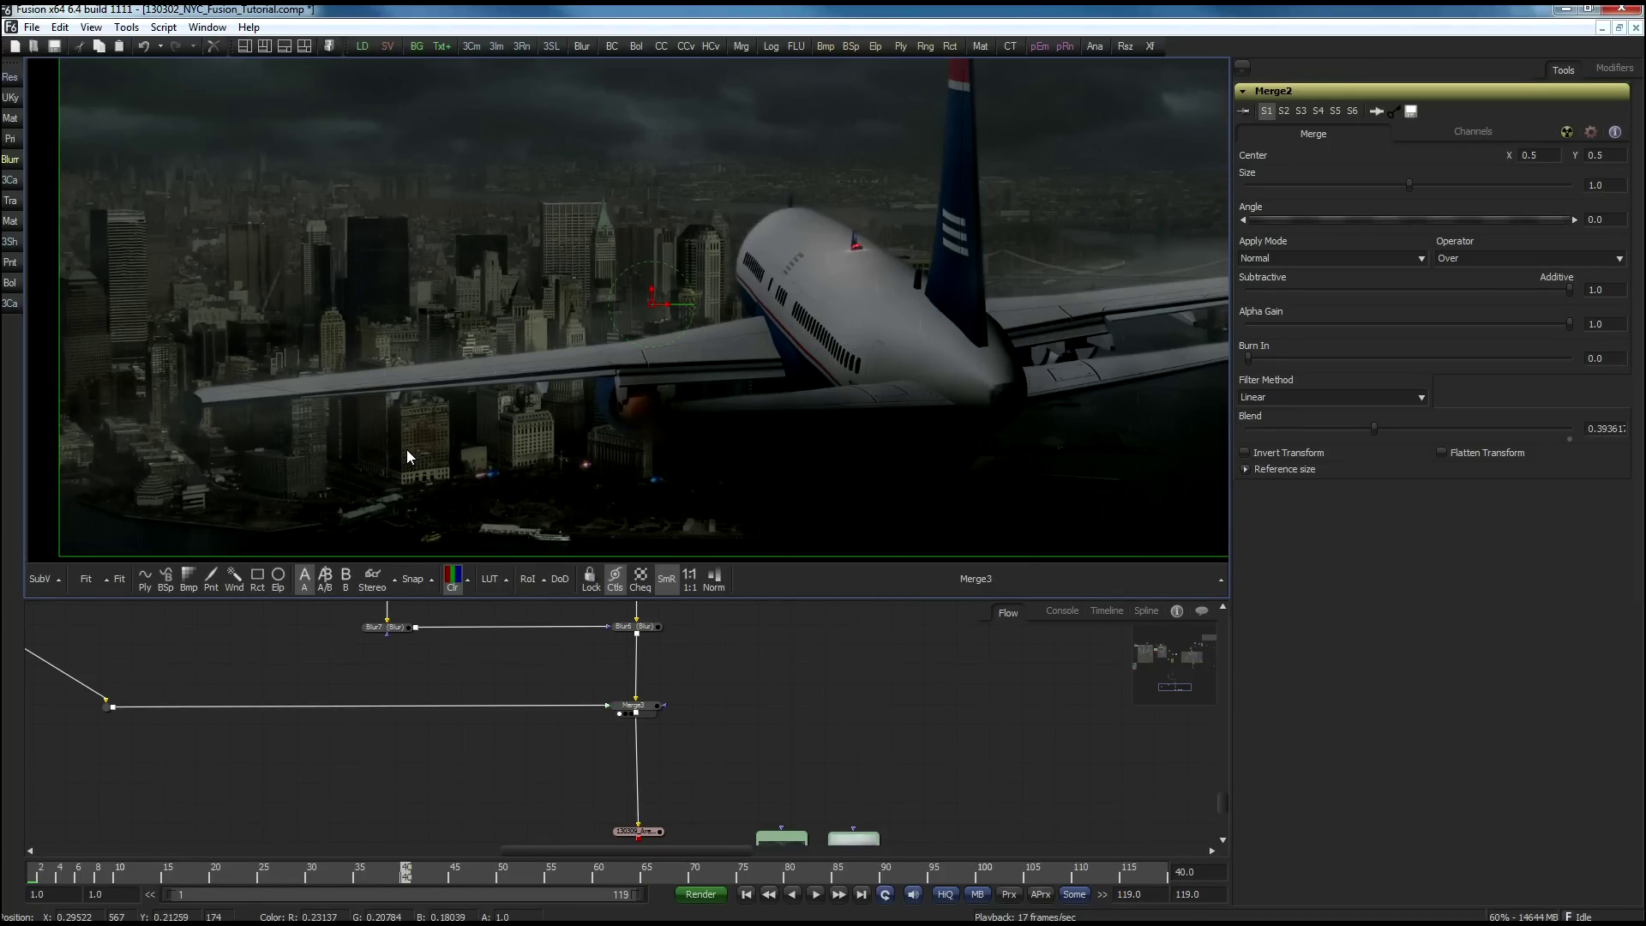
# Step: Examine the rain streaks up close over the wing, engine and fuselage in the Merge3 composite
pyautogui.scroll(5, 408, 448)
pyautogui.moveTo(595, 485); pyautogui.dragTo(524, 540)
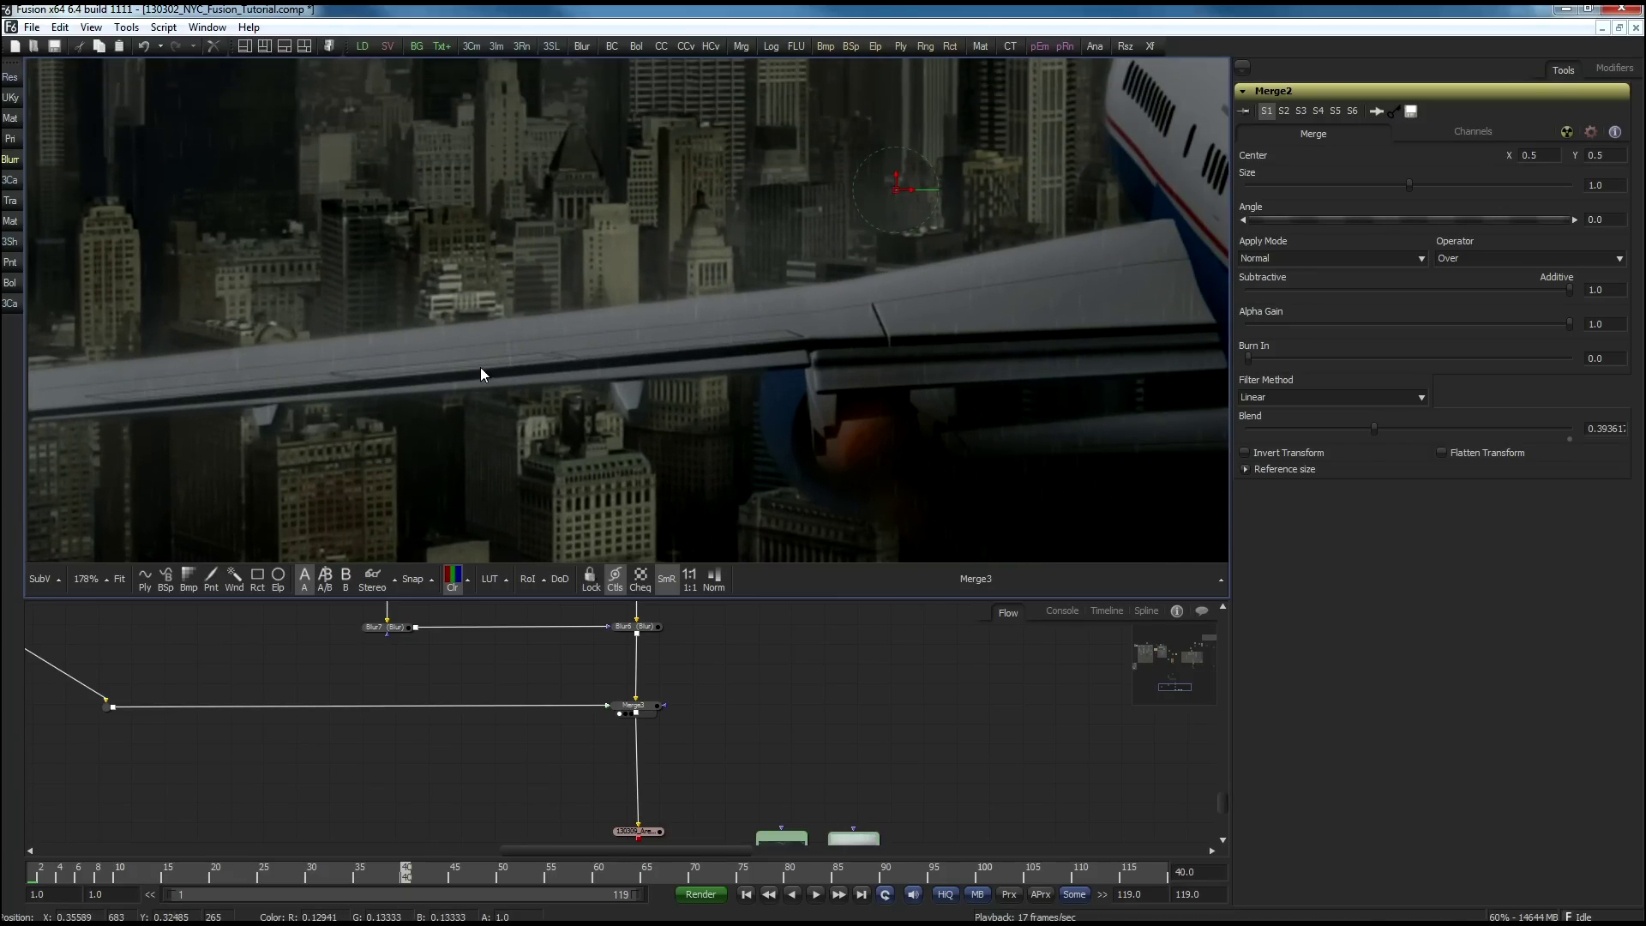
pyautogui.moveTo(723, 367); pyautogui.dragTo(449, 394)
pyautogui.moveTo(753, 429); pyautogui.dragTo(603, 300)
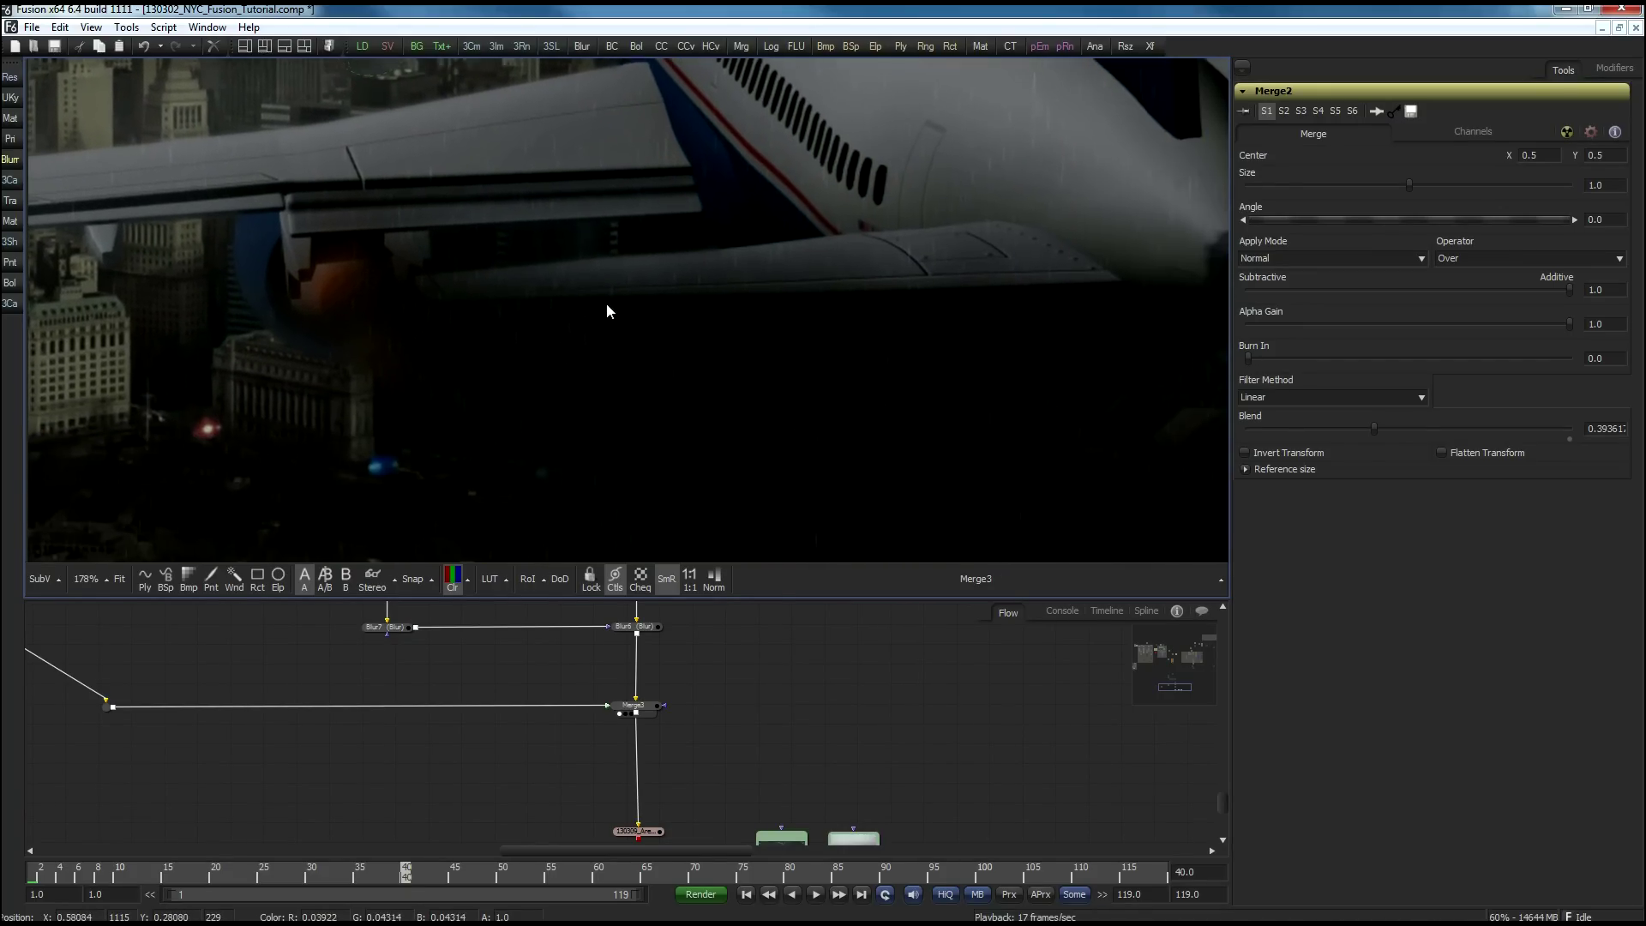
pyautogui.moveTo(831, 347); pyautogui.dragTo(860, 516)
pyautogui.moveTo(425, 337); pyautogui.dragTo(800, 322)
pyautogui.moveTo(480, 360); pyautogui.dragTo(576, 372)
pyautogui.moveTo(699, 423); pyautogui.dragTo(549, 390)
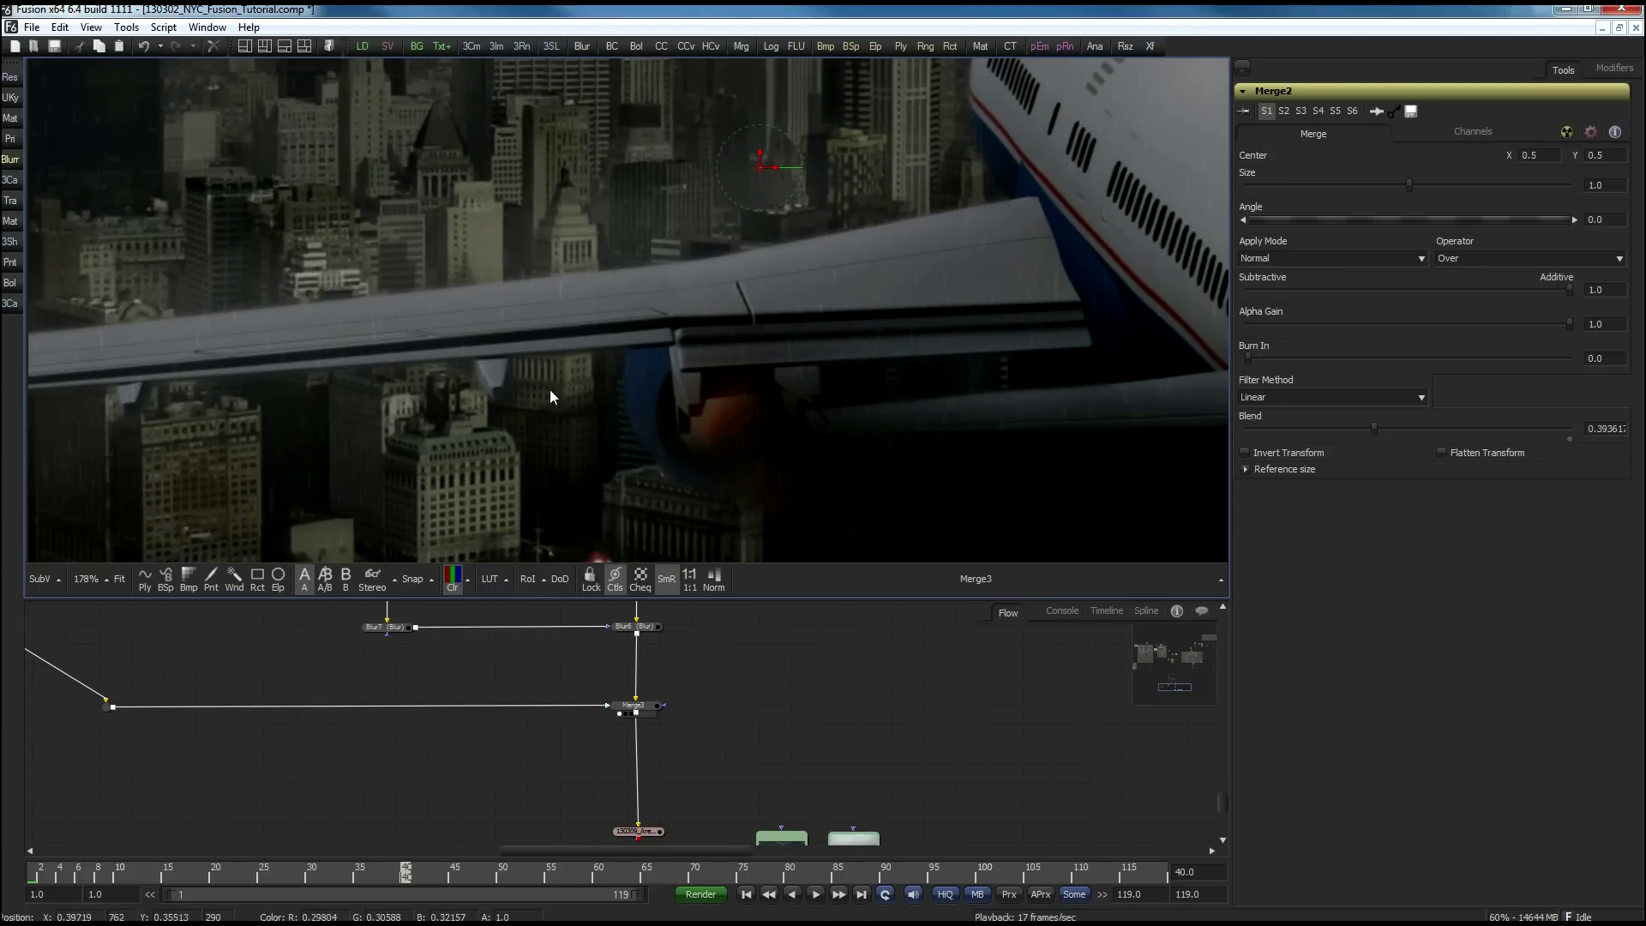
pyautogui.moveTo(777, 487); pyautogui.dragTo(619, 418)
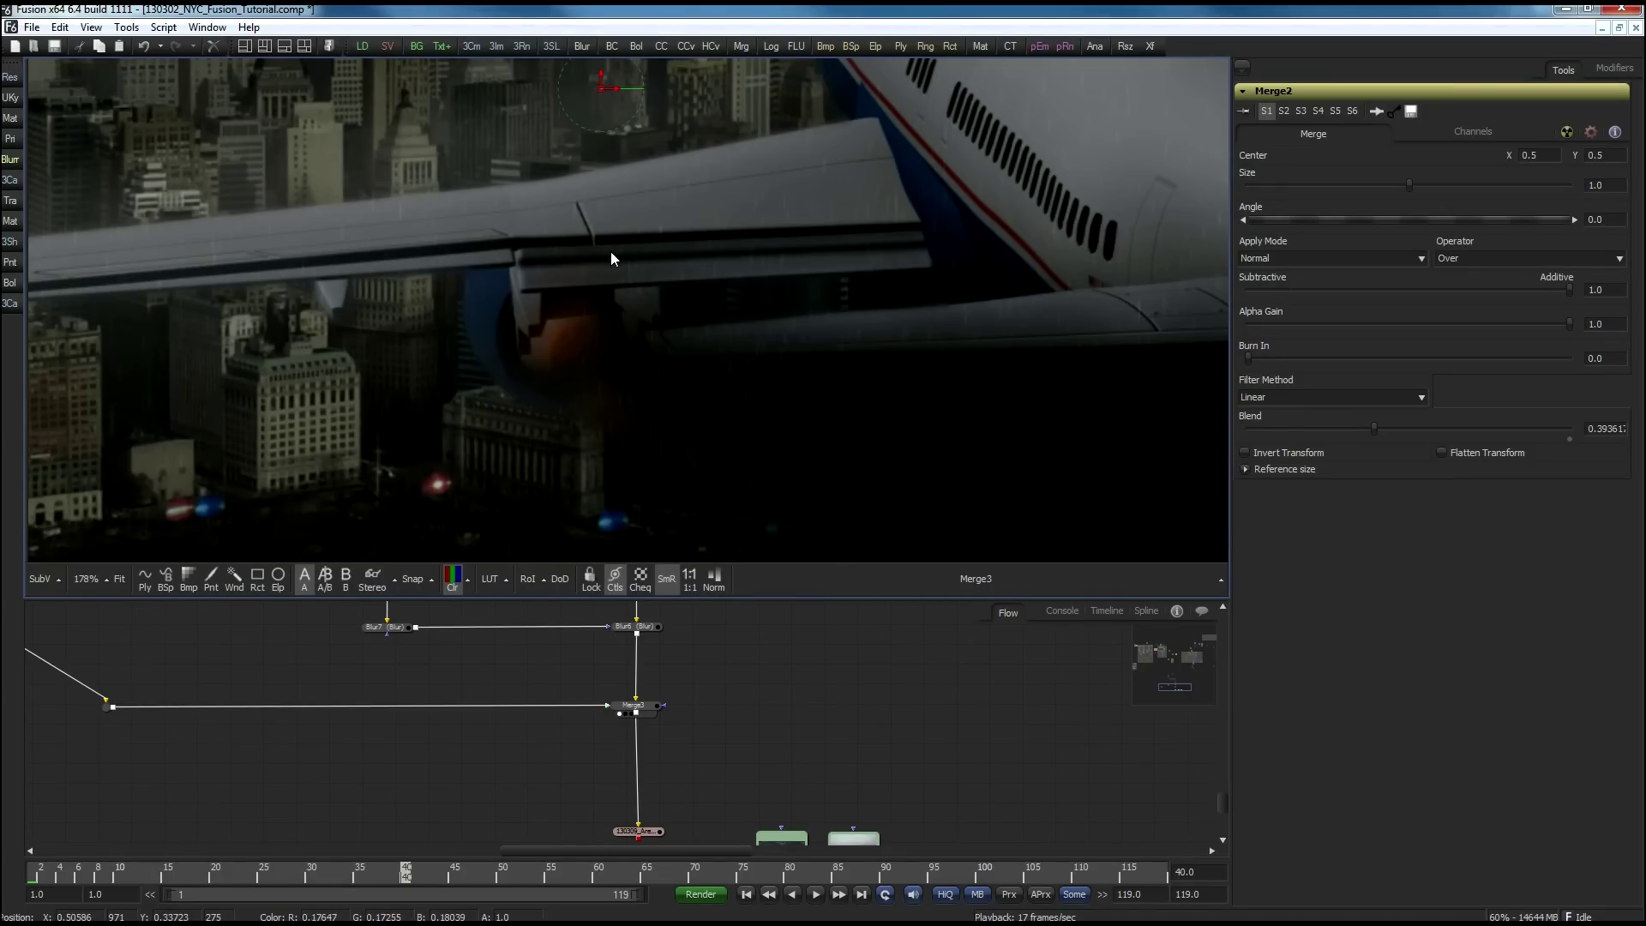
pyautogui.moveTo(611, 253); pyautogui.dragTo(837, 338)
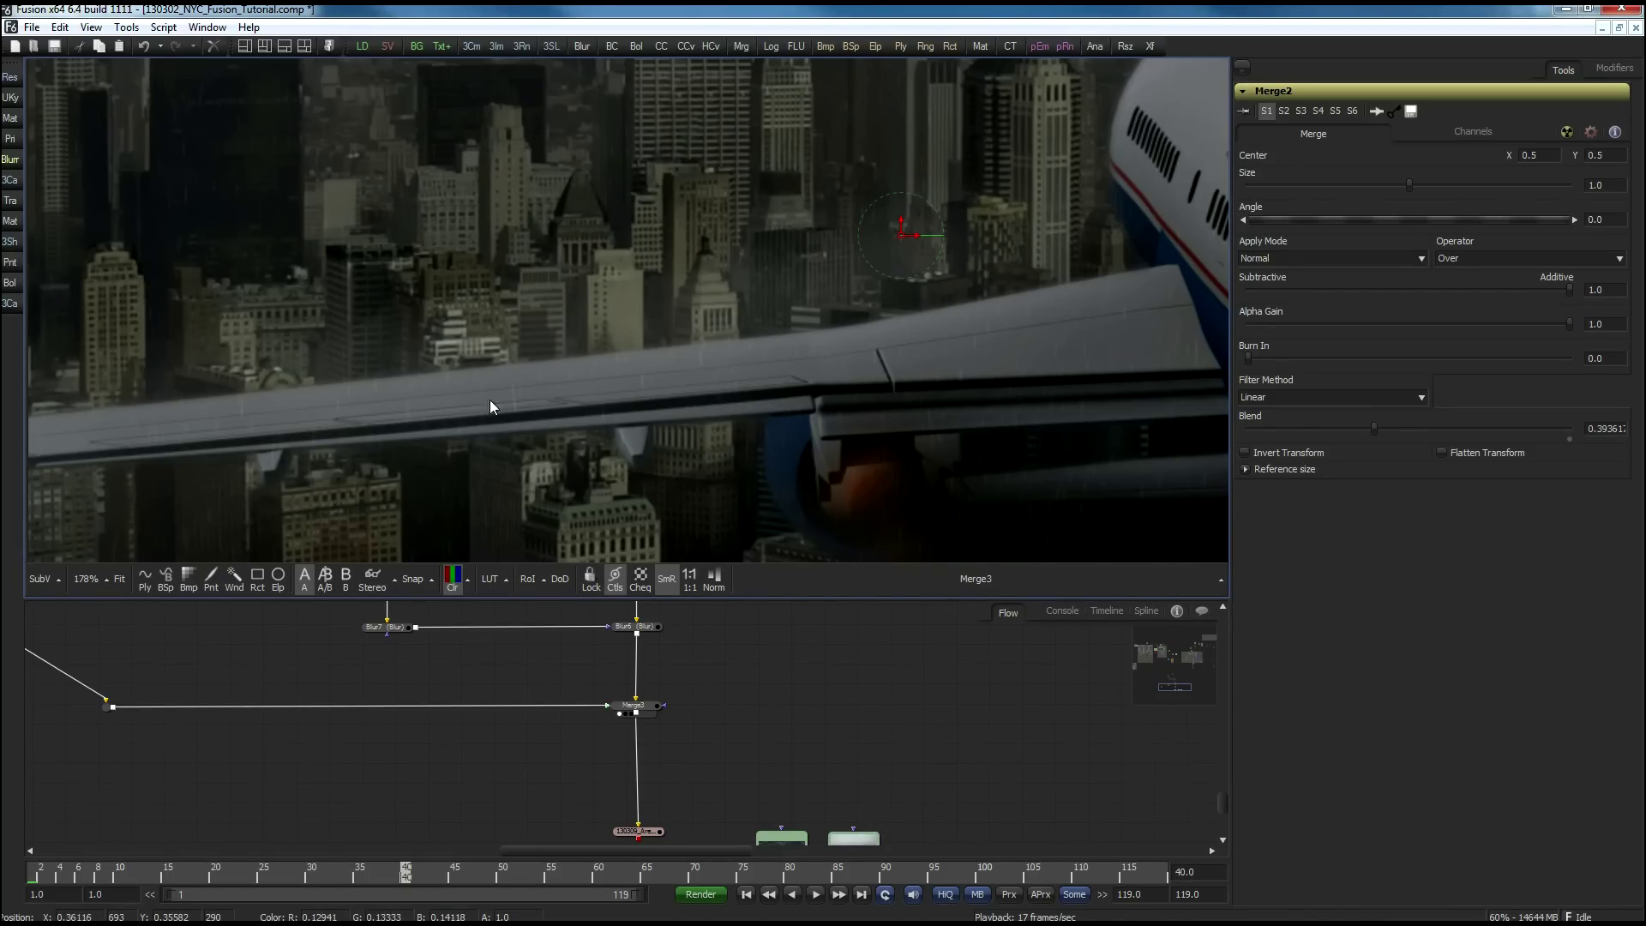
pyautogui.scroll(6, 574, 399)
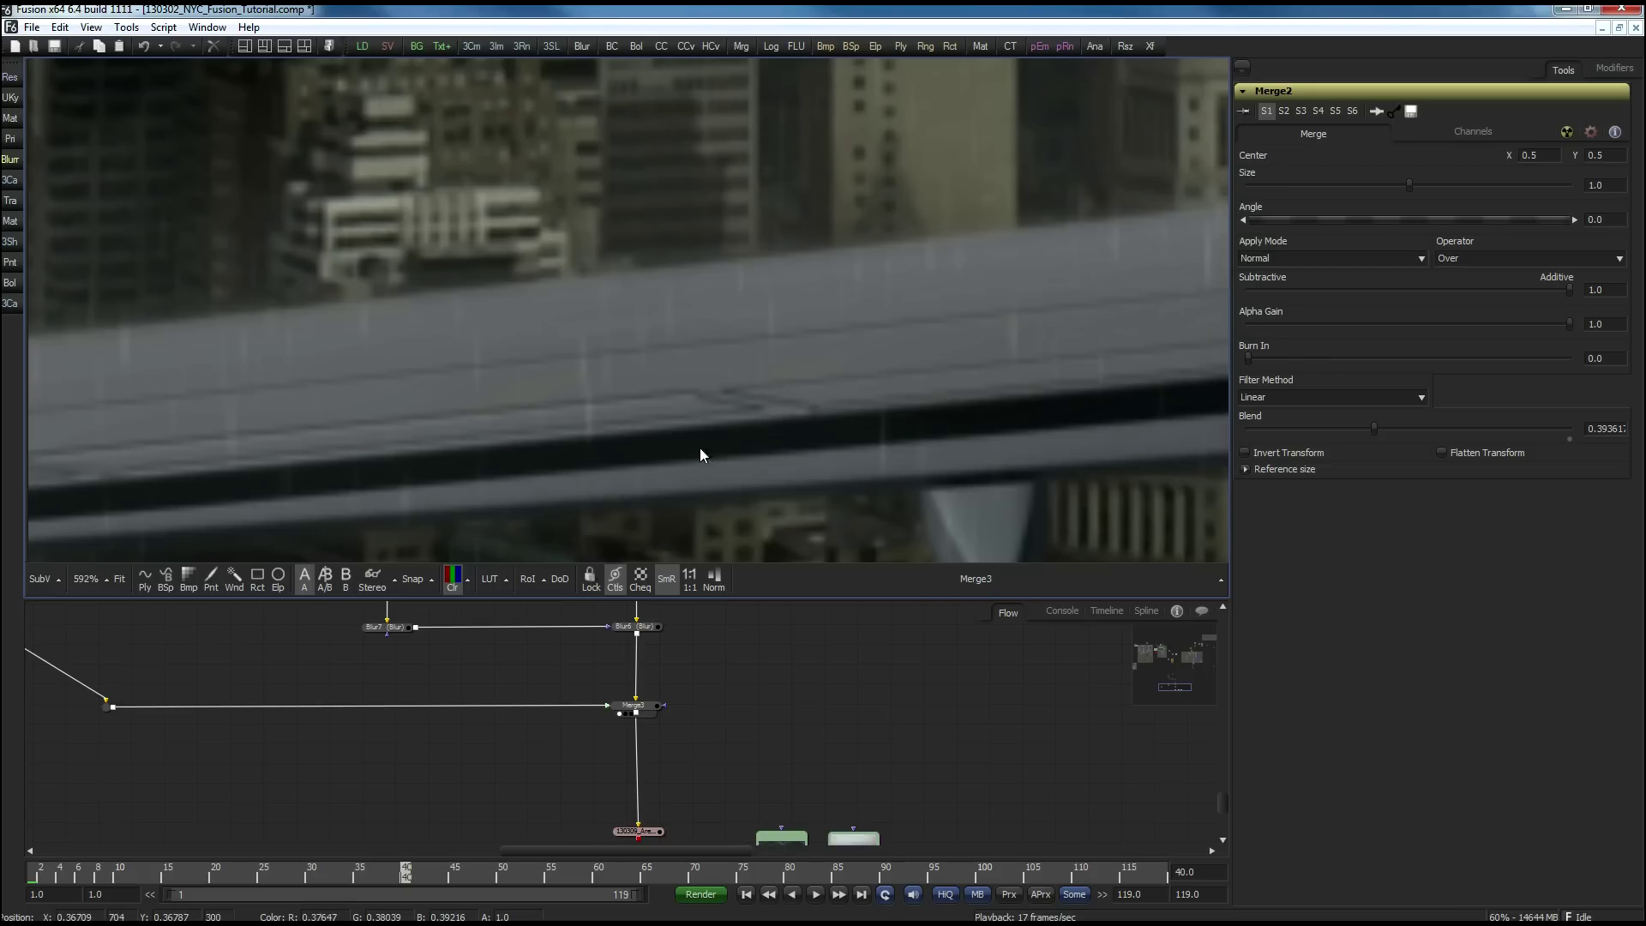
pyautogui.scroll(-10, 630, 382)
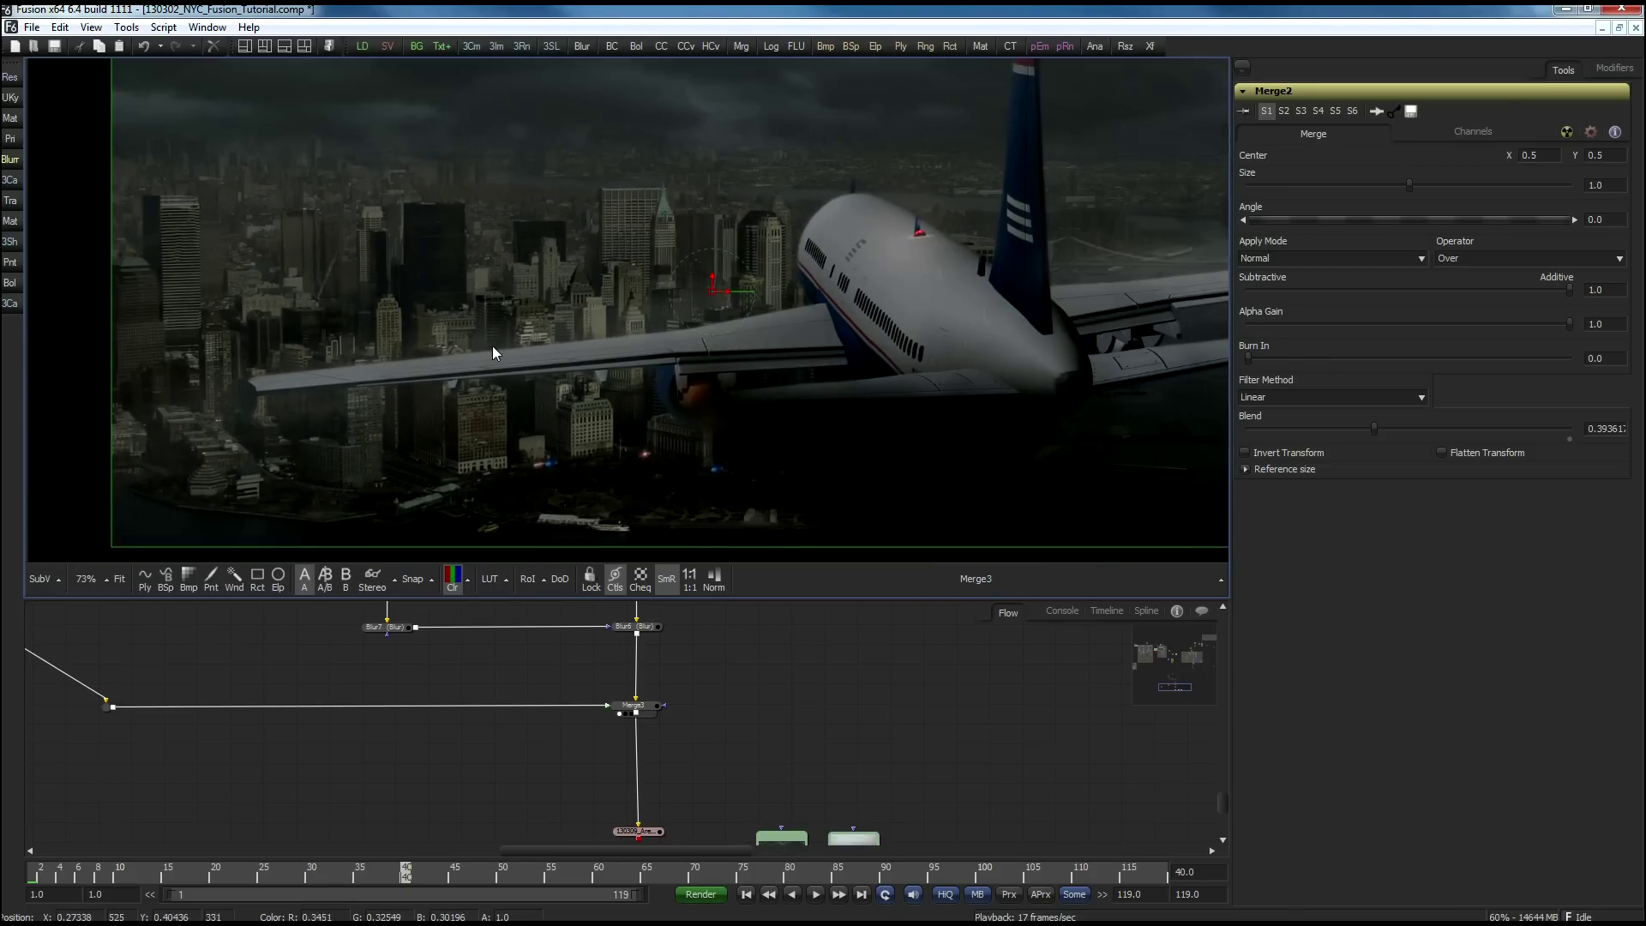
# Step: Display the Saver1 output at the end of the flow and open its file settings
pyautogui.moveTo(805, 355)
pyautogui.mouseDown()
pyautogui.moveTo(693, 415)
pyautogui.moveTo(796, 383)
pyautogui.mouseUp()
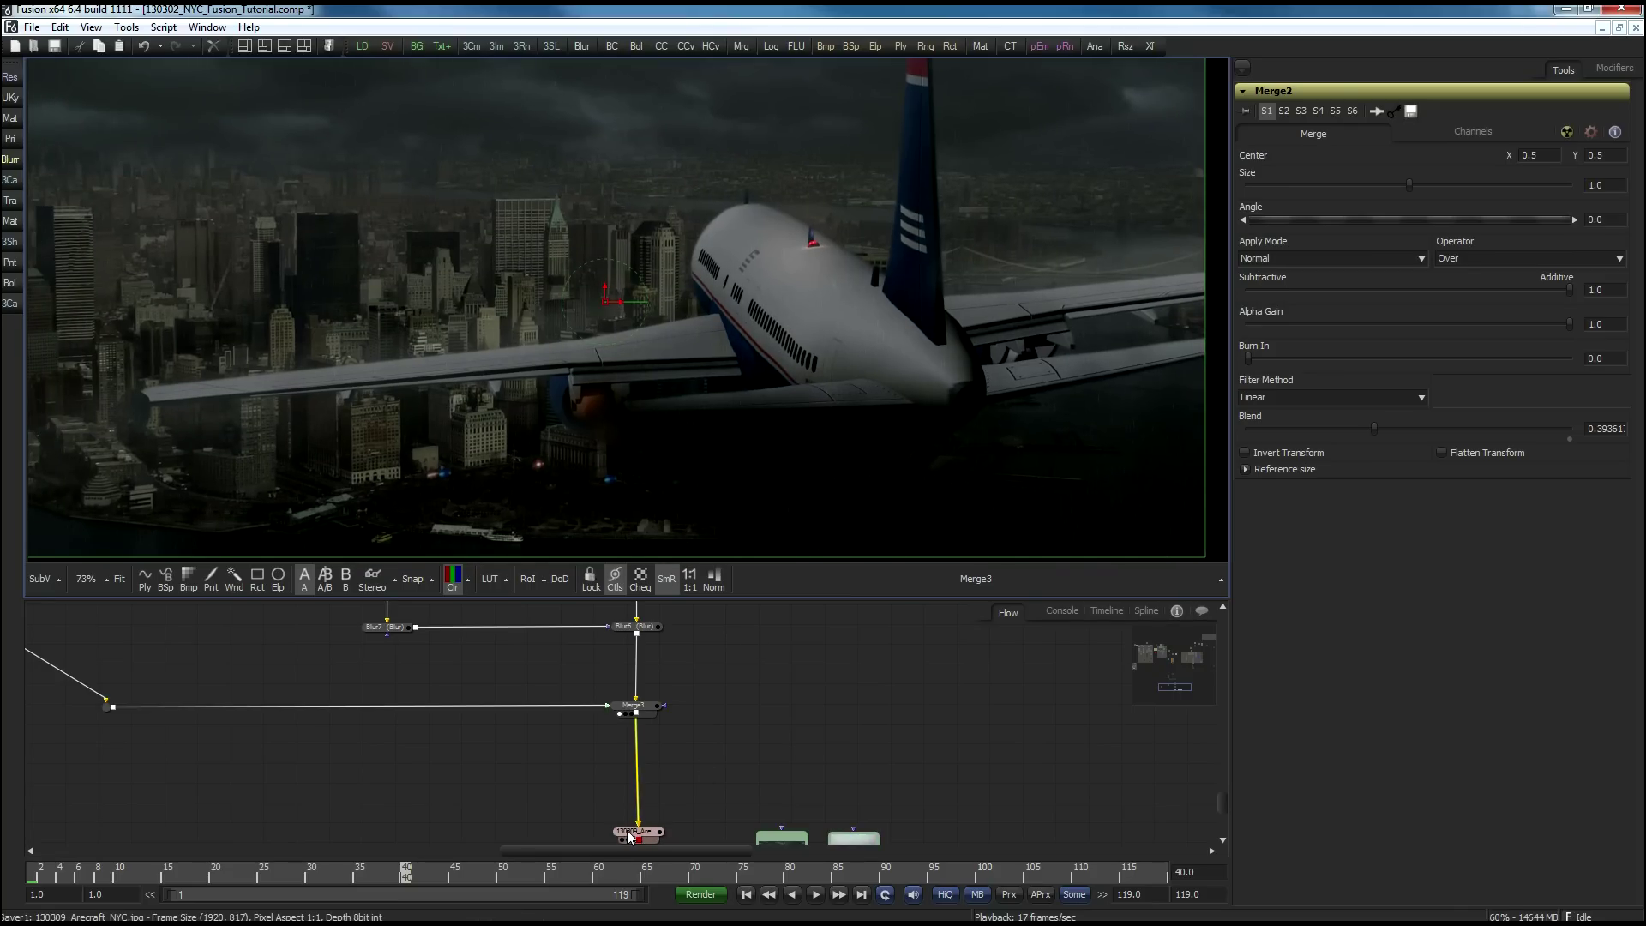
pyautogui.moveTo(638, 836); pyautogui.dragTo(501, 304)
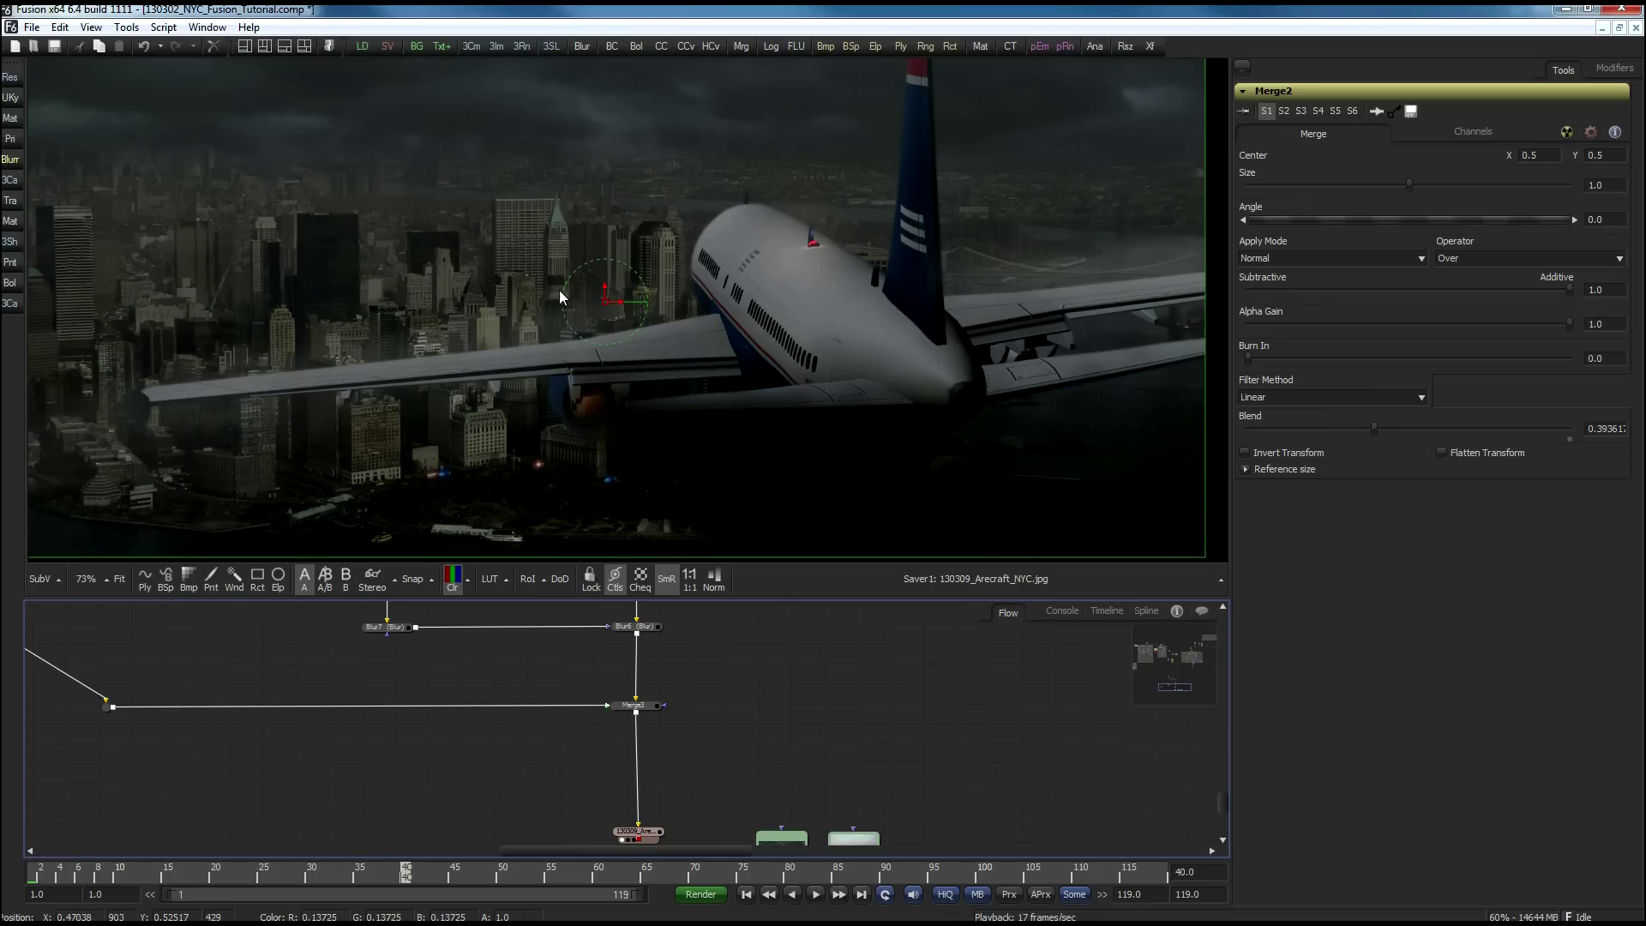
pyautogui.click(638, 831)
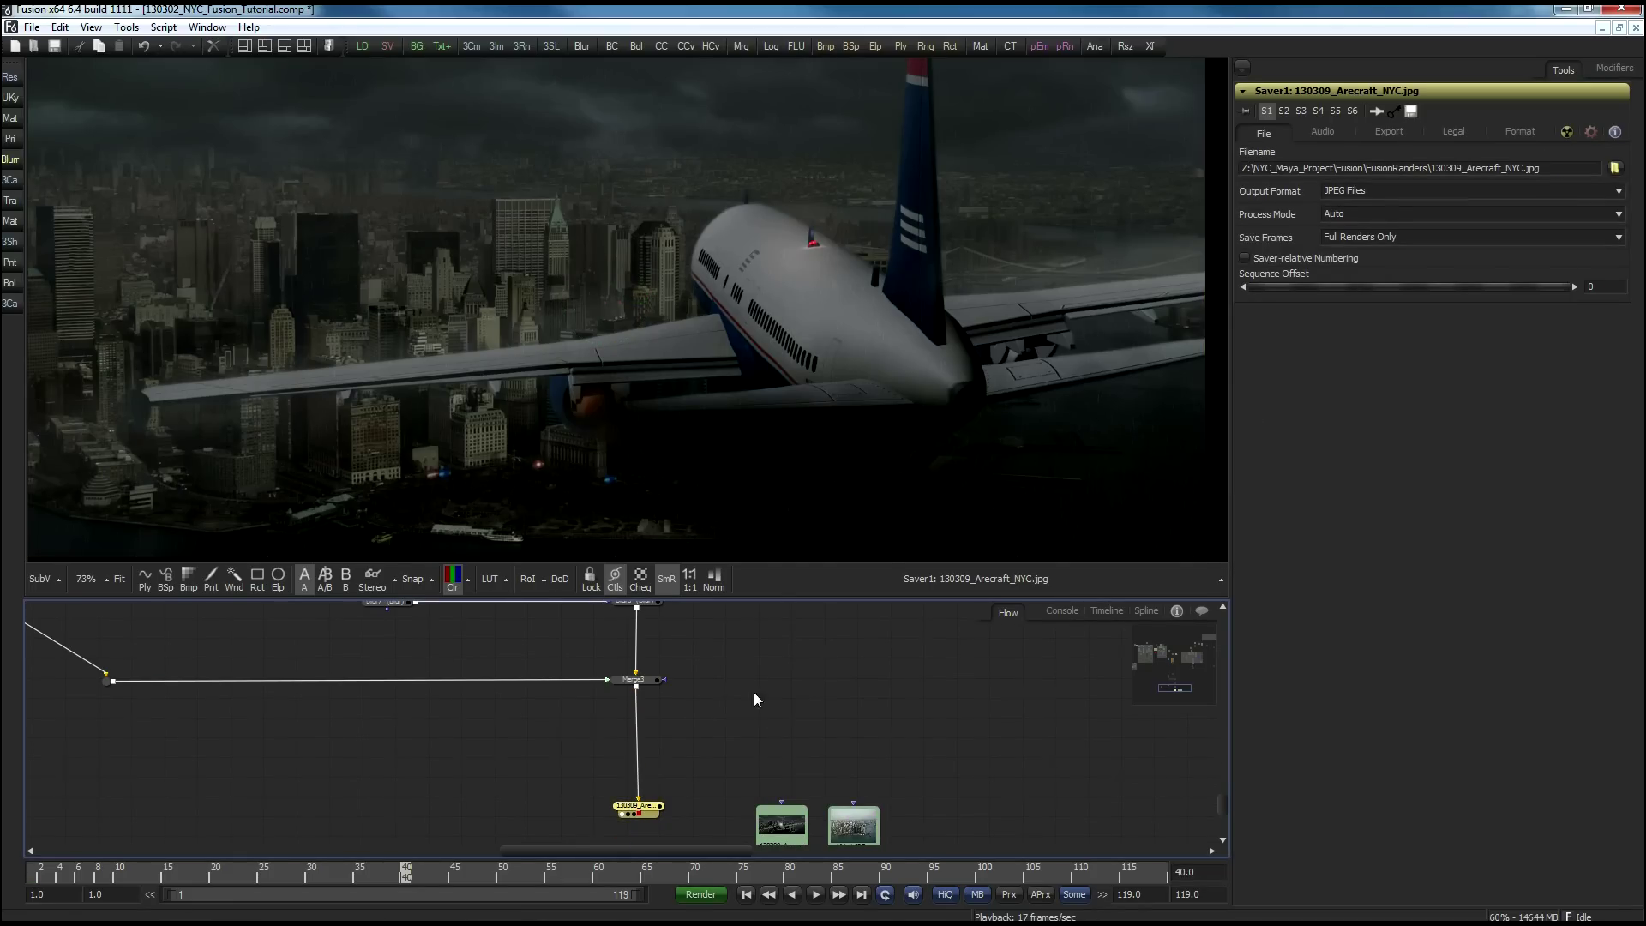
# Step: Go back up the flow to the 3D scene group and open the Fog3D1 controls
pyautogui.moveTo(752, 713); pyautogui.dragTo(748, 920)
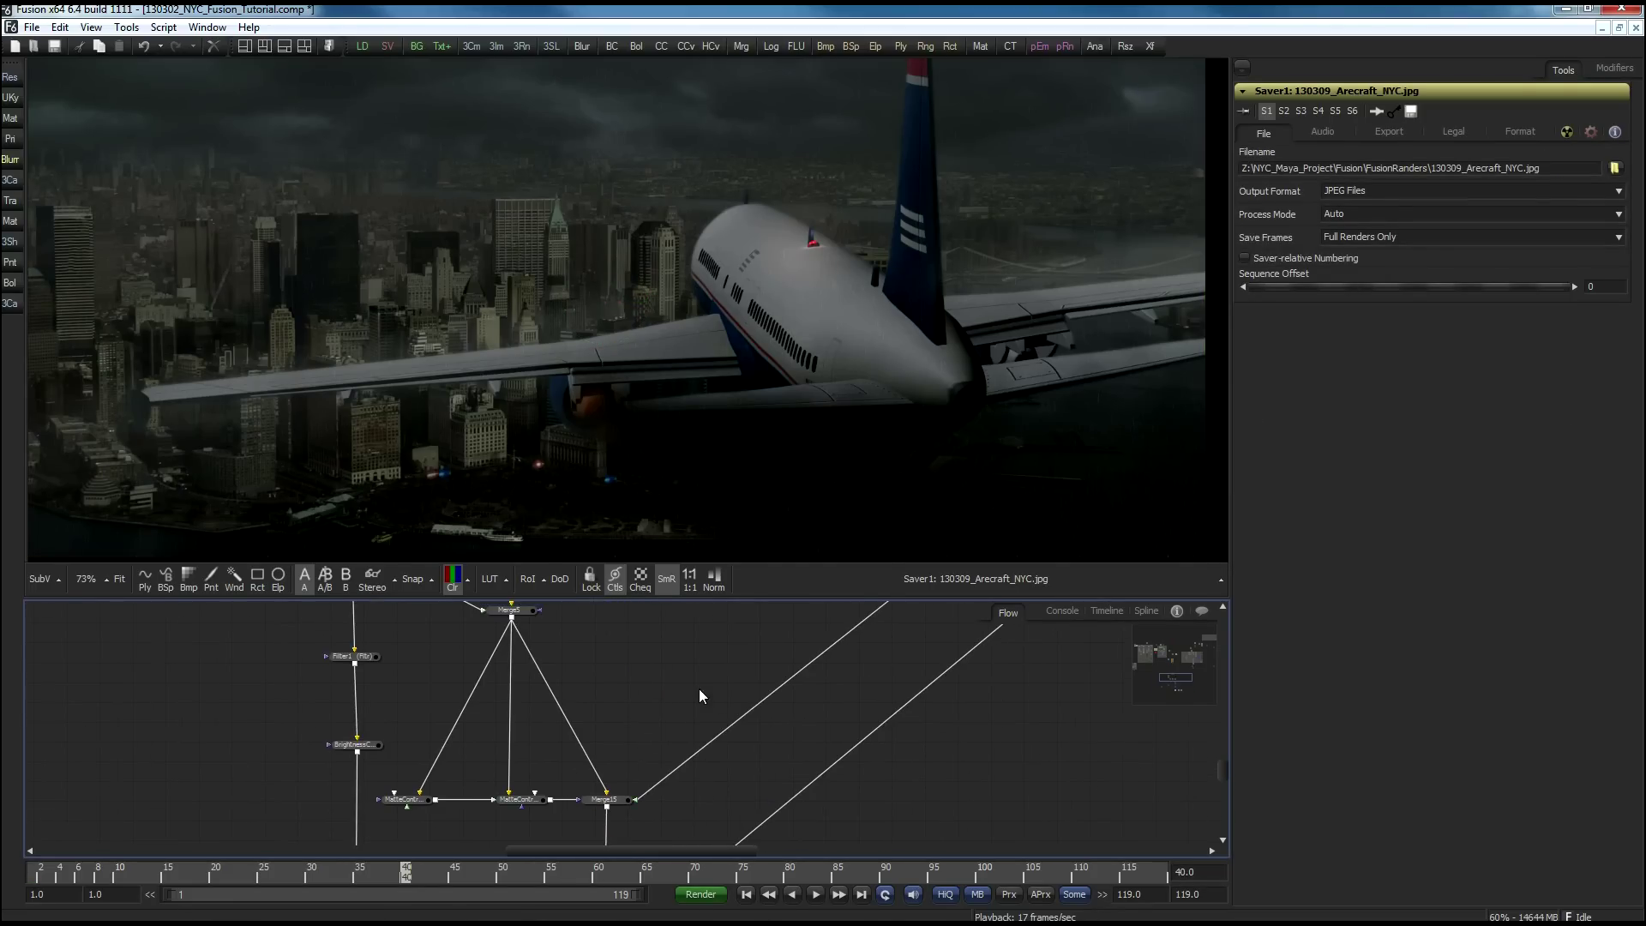
pyautogui.moveTo(759, 638); pyautogui.dragTo(591, 842)
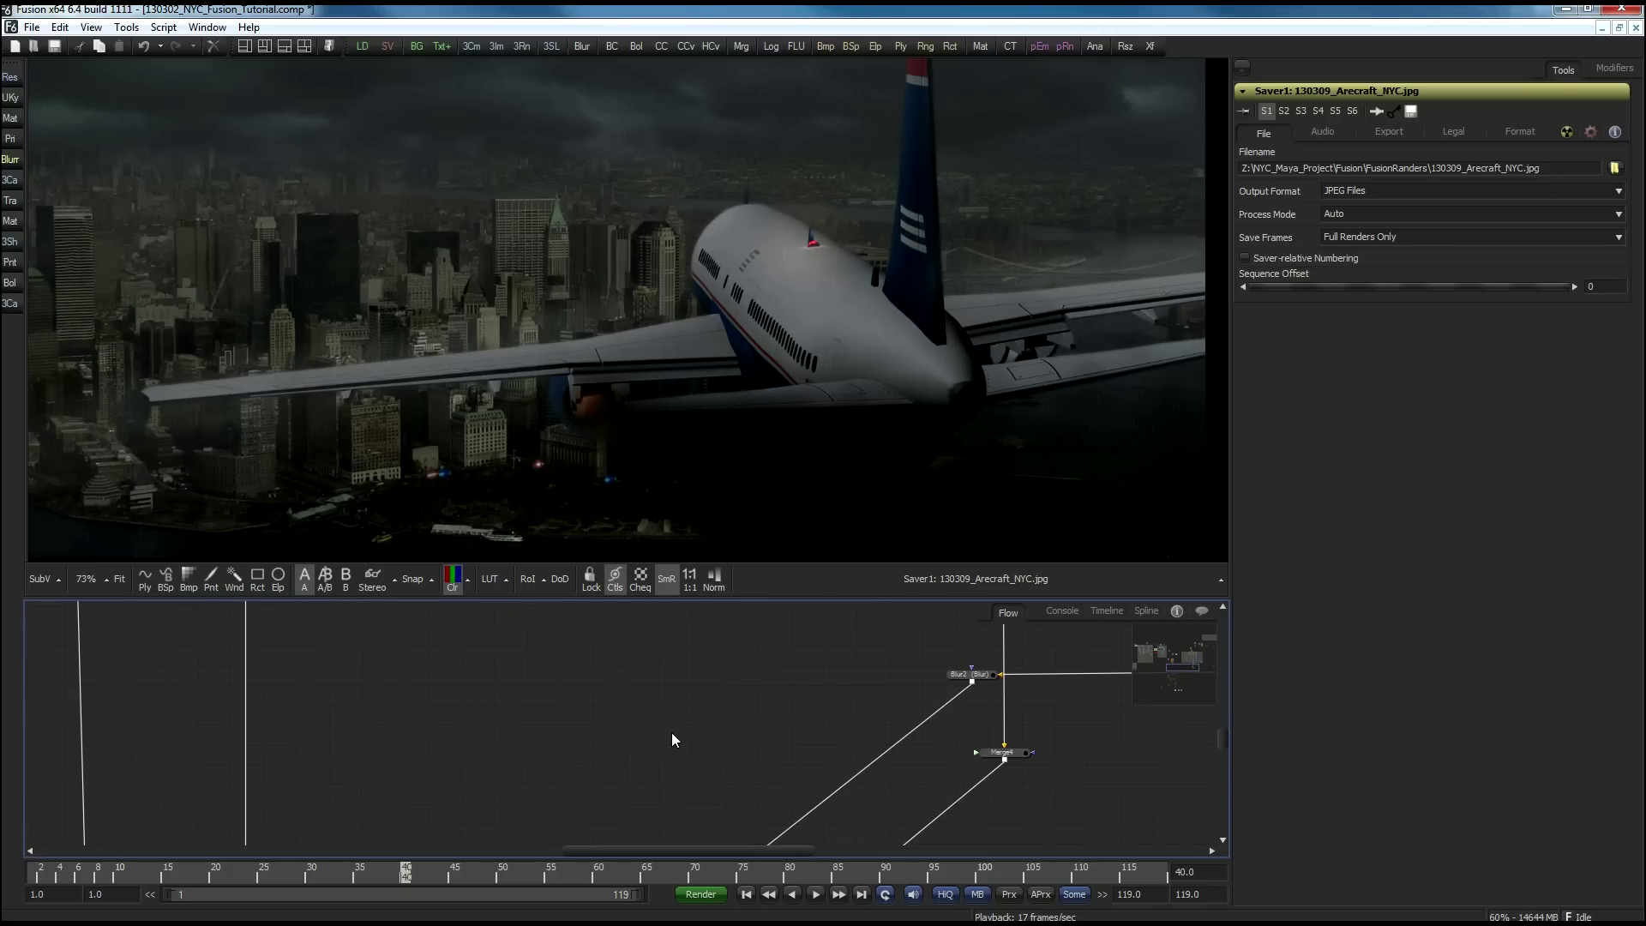
pyautogui.moveTo(708, 734); pyautogui.dragTo(426, 862)
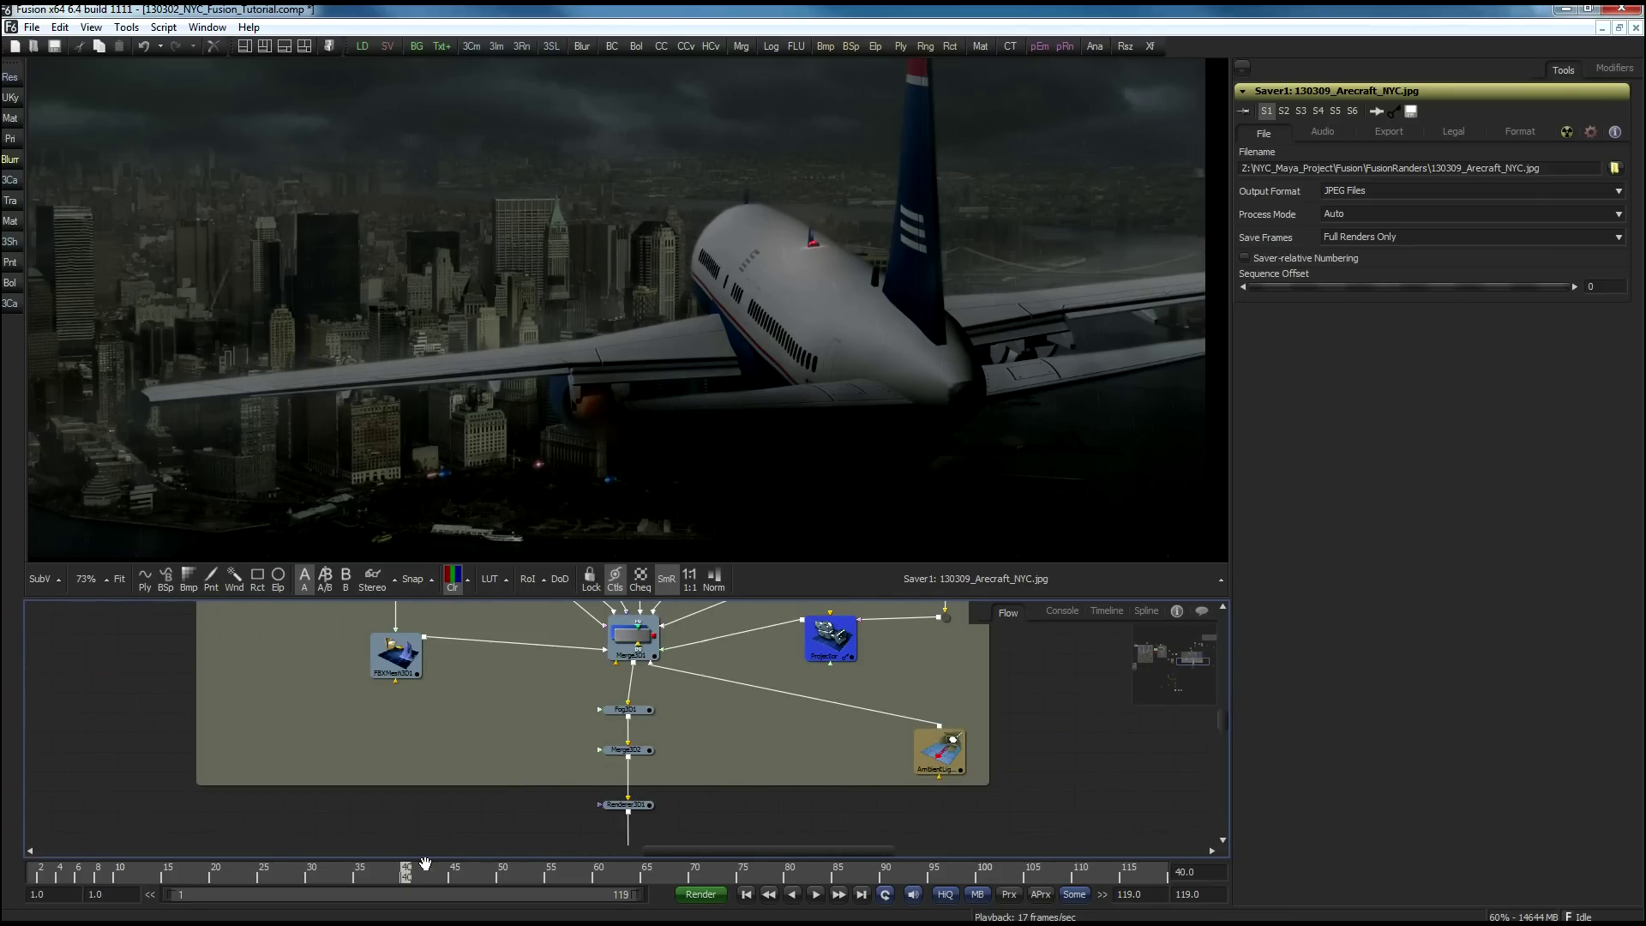
pyautogui.click(628, 710)
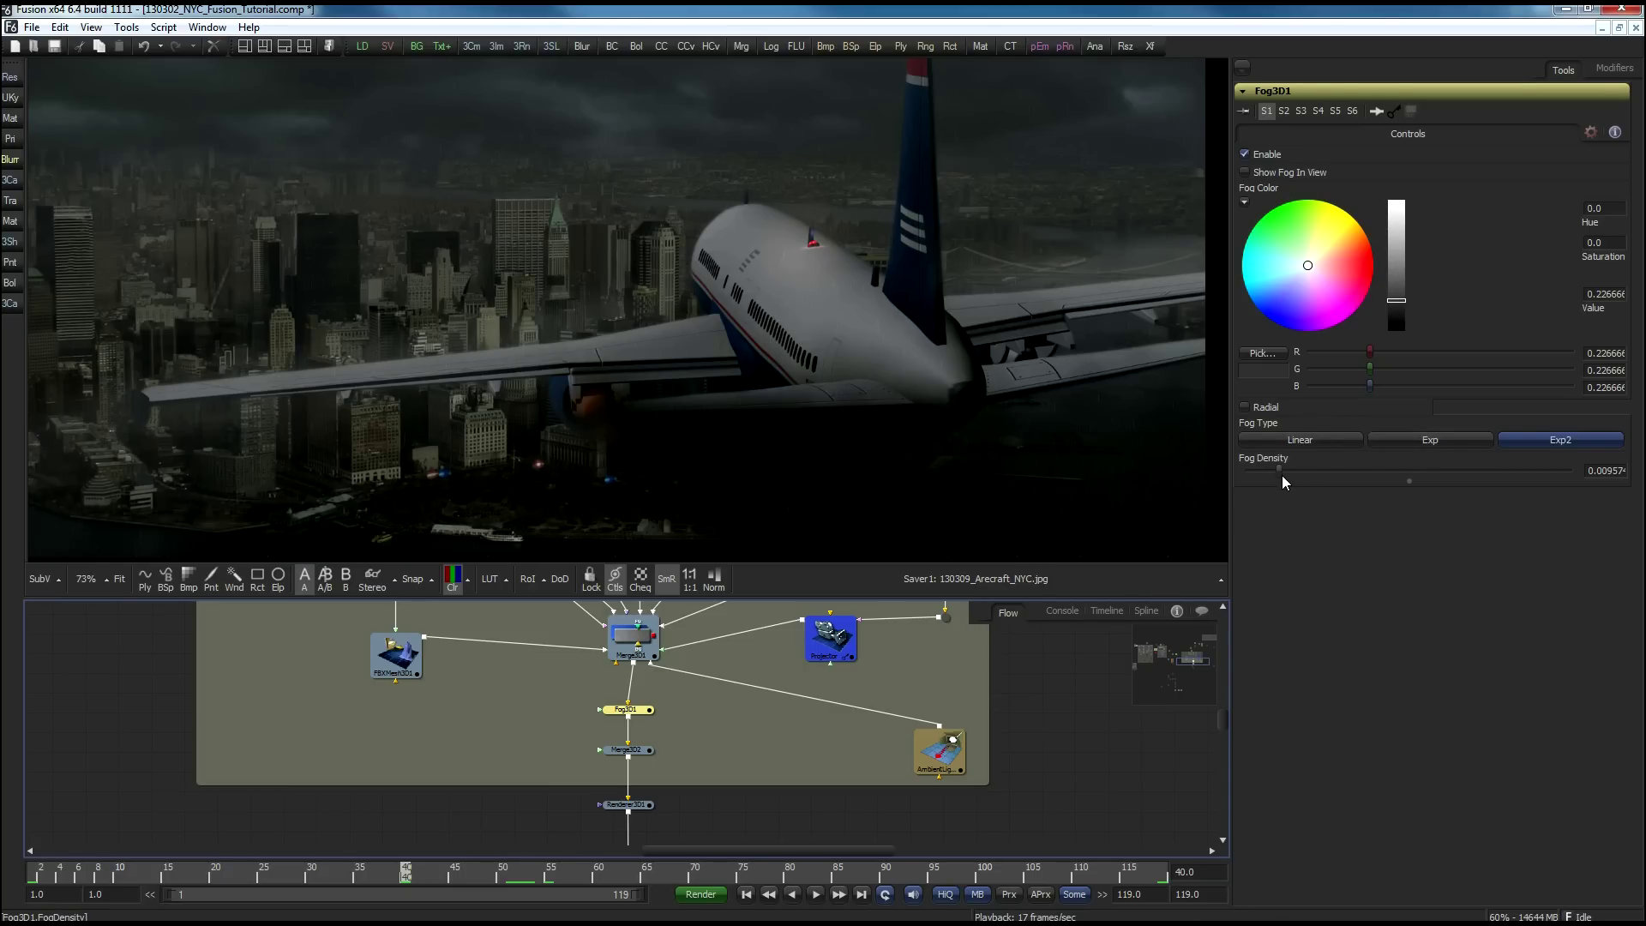
# Step: Try a Fog Density of about 0.0157 on Fog3D1, return it to about 0.0096, and open the density parameter's animation and modifier options
pyautogui.moveTo(1282, 476)
pyautogui.mouseDown()
pyautogui.moveTo(1317, 476)
pyautogui.moveTo(1299, 483)
pyautogui.mouseUp()
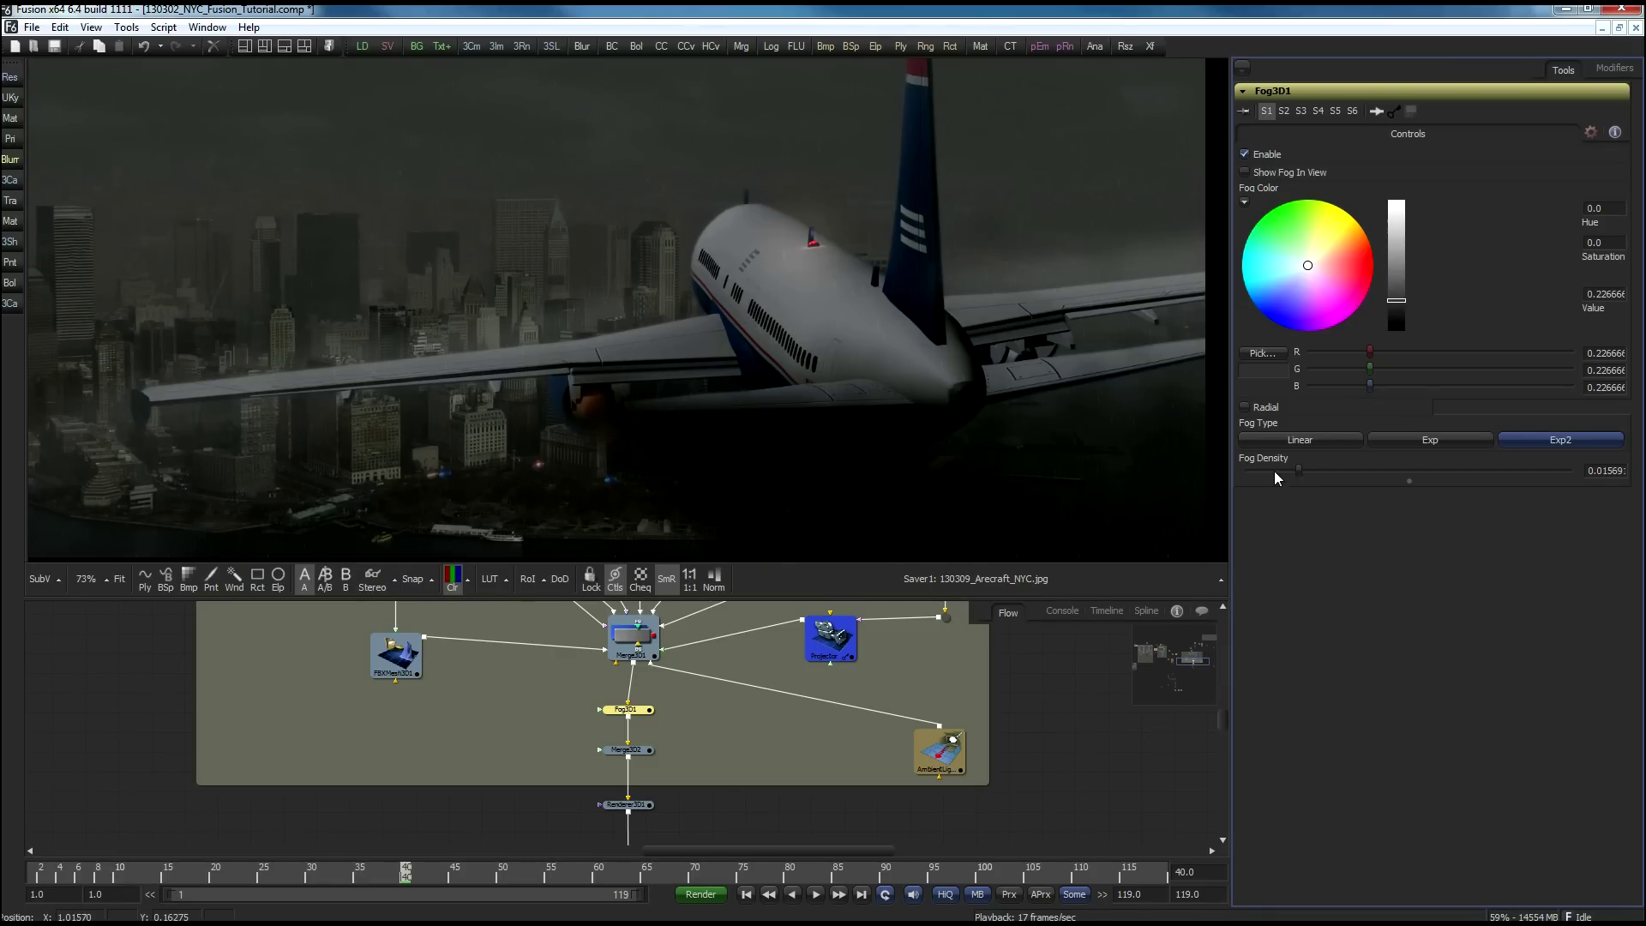
pyautogui.moveTo(1298, 477); pyautogui.dragTo(1279, 478)
pyautogui.rightClick(1282, 478)
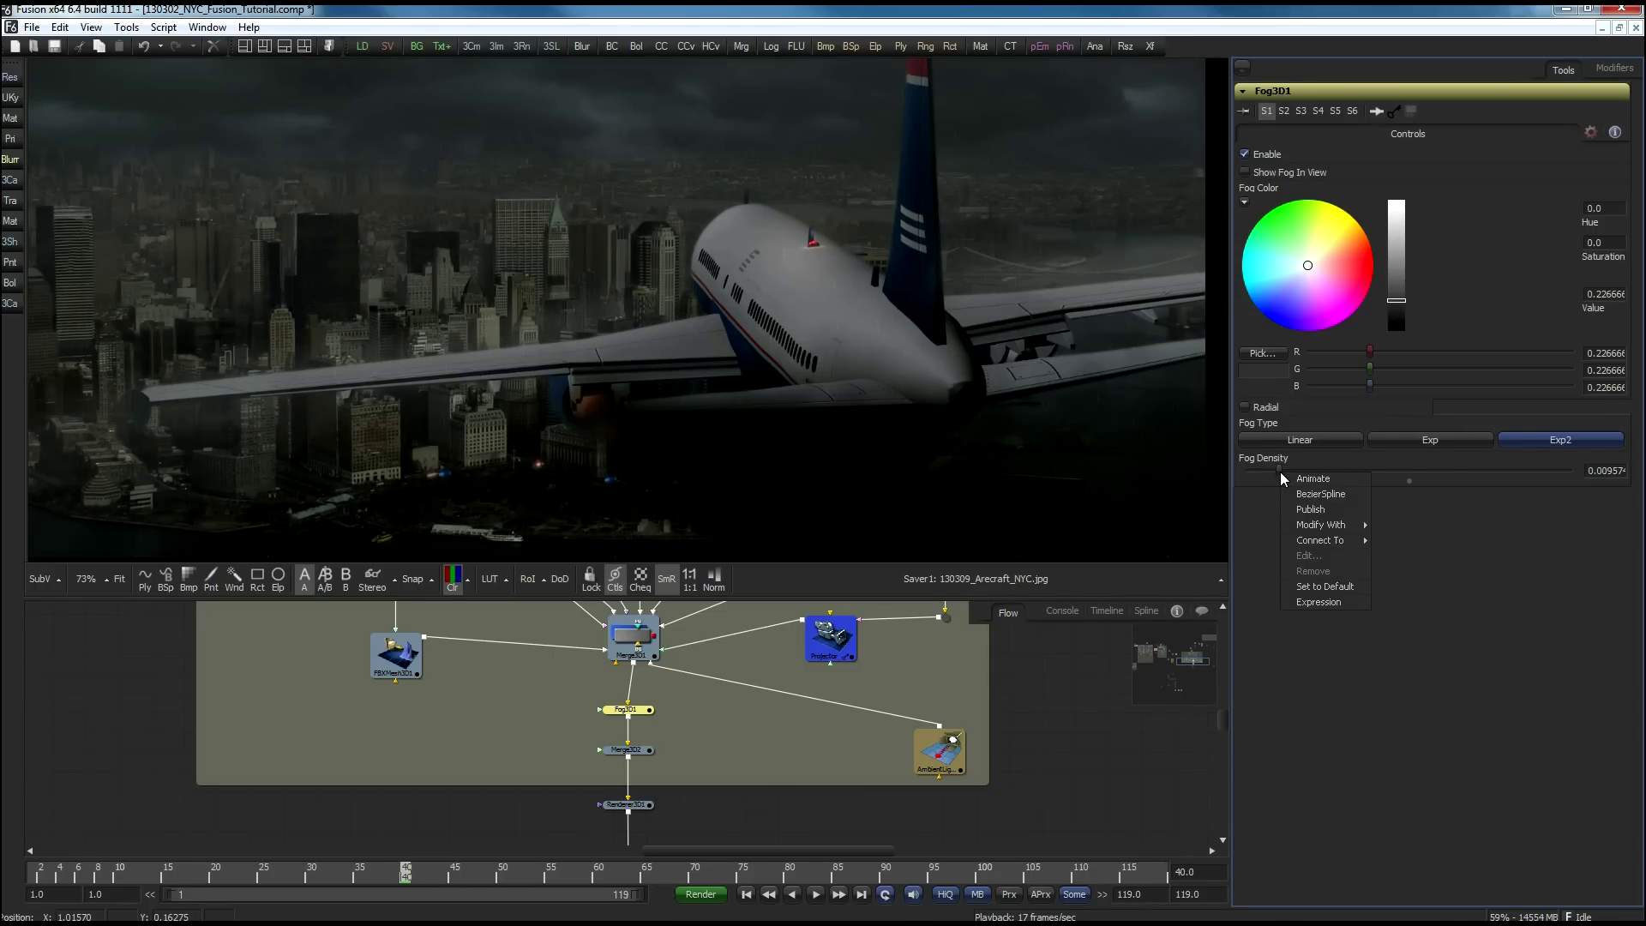